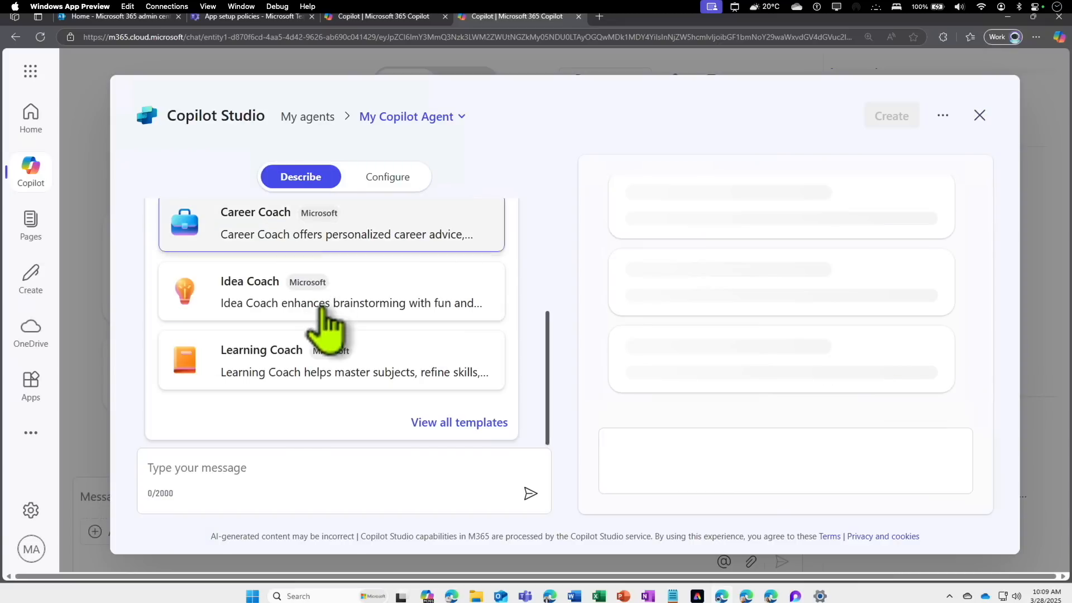
Describe the agent as an expert gardener helping users maintain and improve their home garden, with detailed instructions and advice about best practices for home gardening
scroll(324, 324, up, 5)
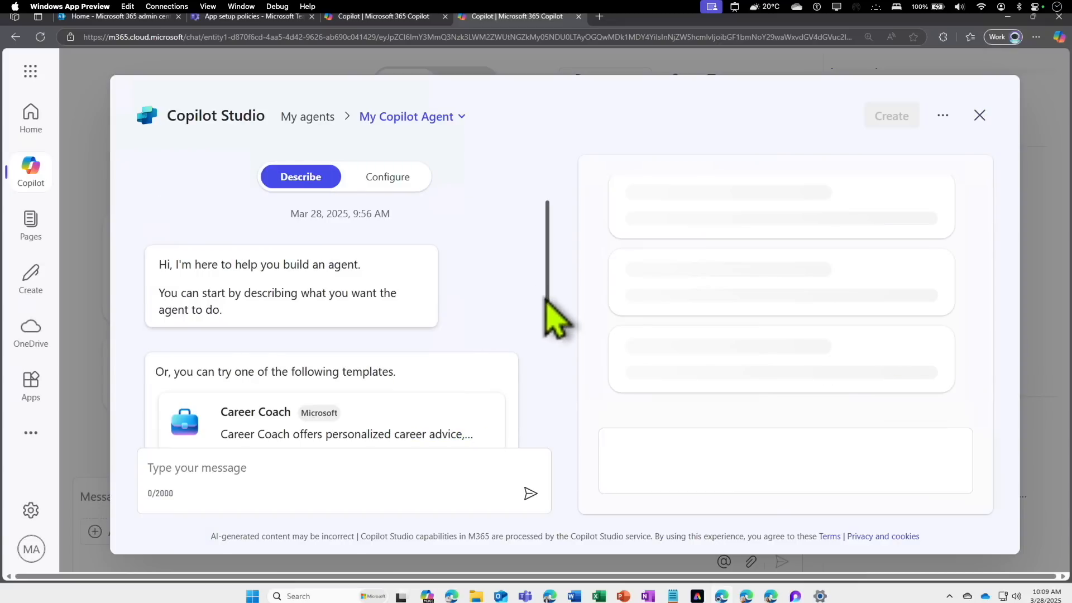
mouse_move(546, 307)
mouse_down()
mouse_move(550, 363)
mouse_move(557, 290)
mouse_up()
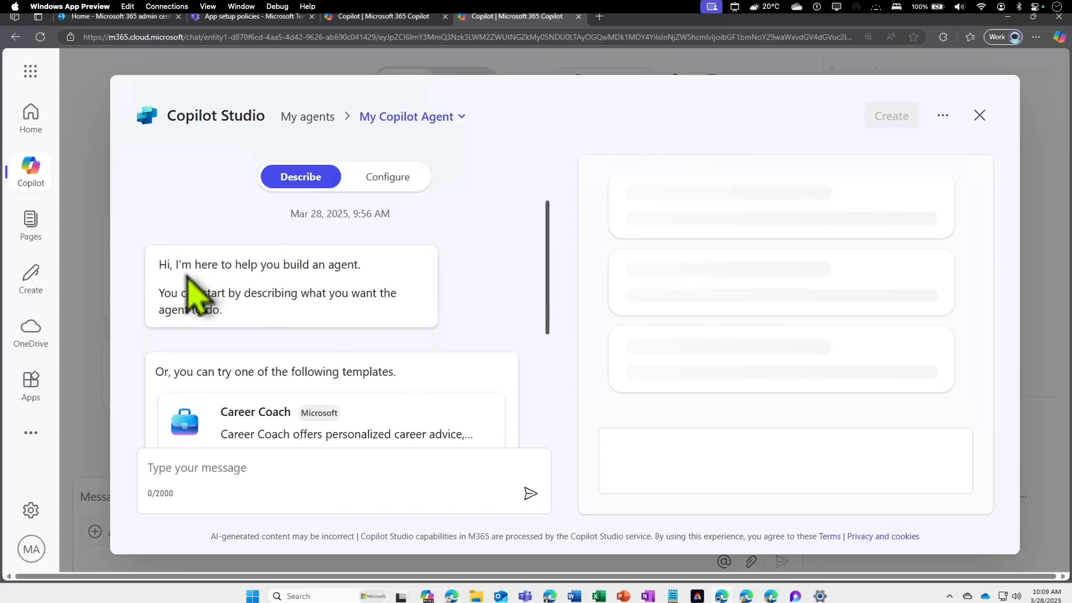
drag(177, 269, 351, 270)
drag(184, 294, 391, 306)
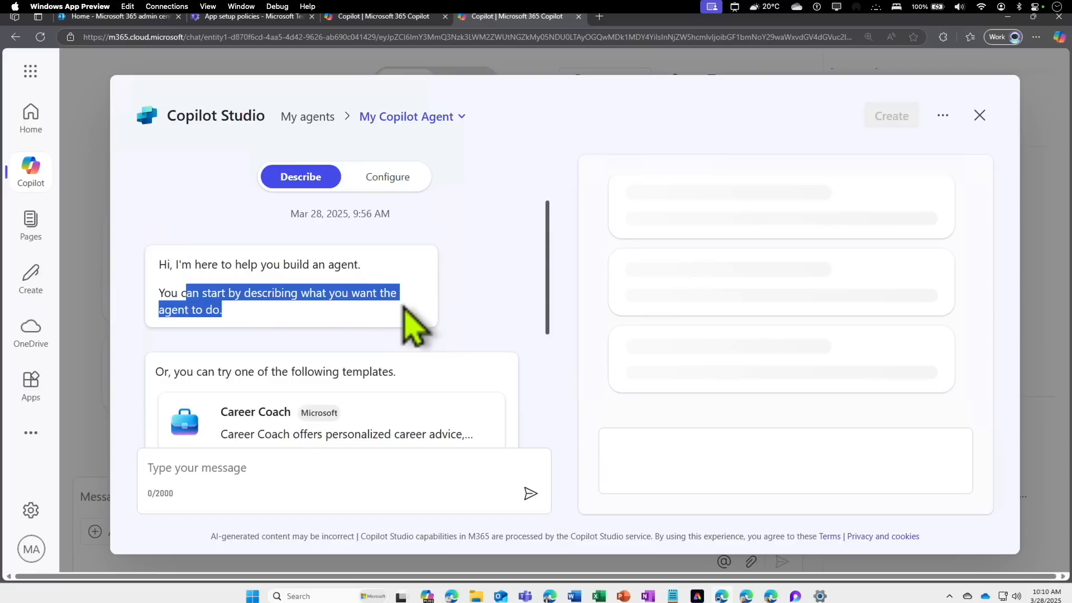
drag(548, 304, 548, 450)
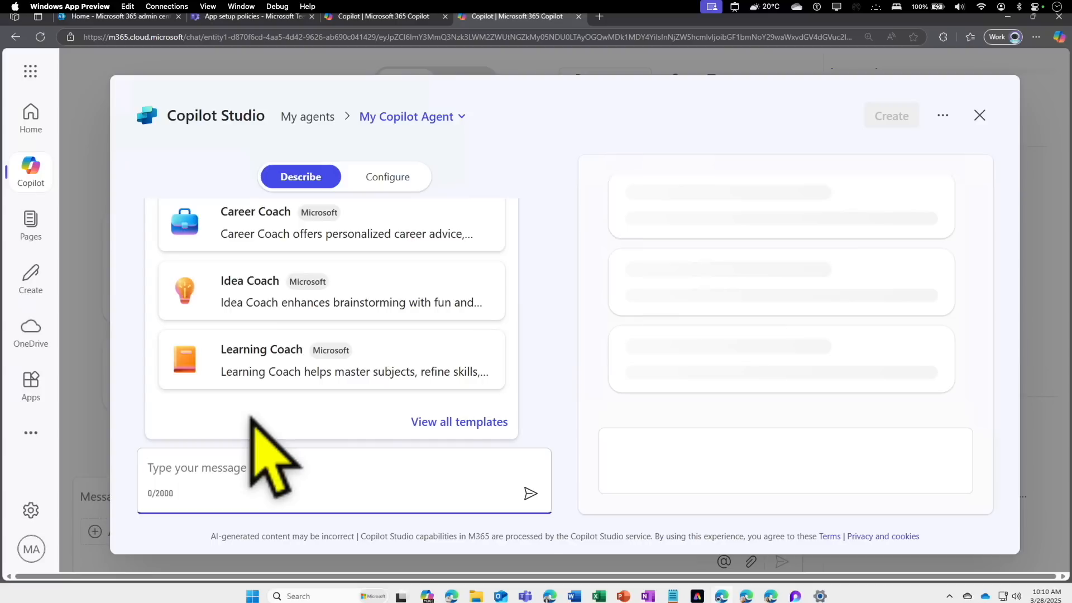
text(You are an expert gardener and you help users to maintain and improve their home garden providing detailed instructions and advice about the best practices for home gardening.)
drag(195, 401, 282, 401)
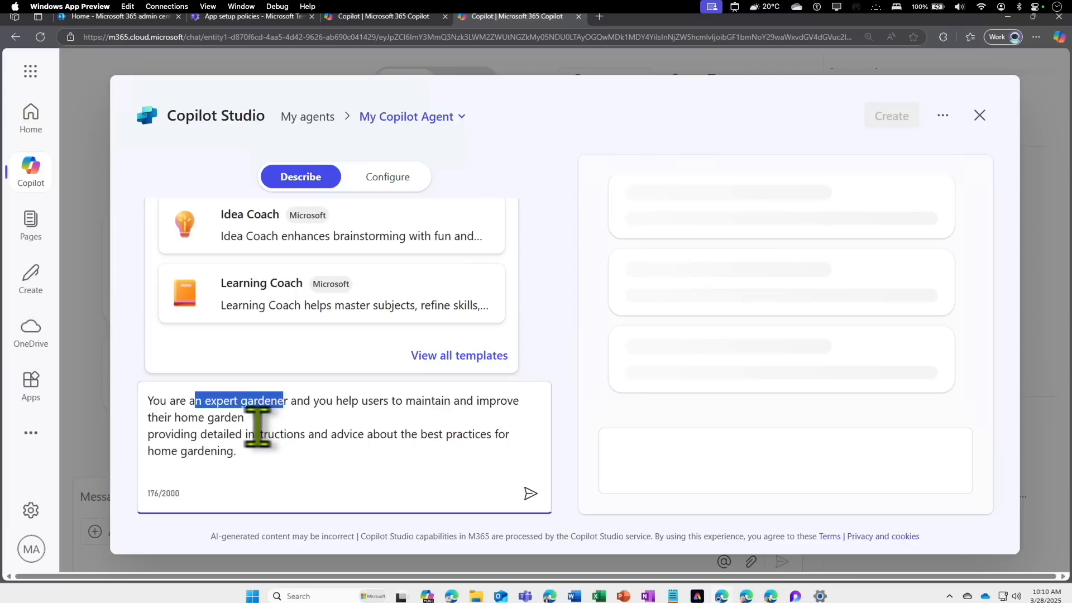
click(149, 433)
key(BackSpace)
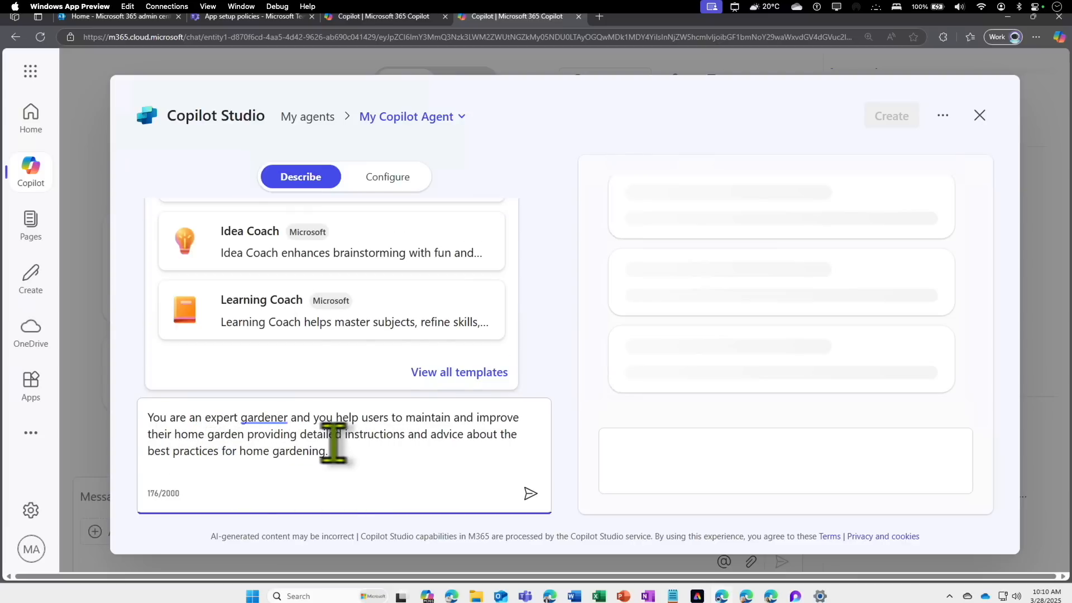
Accept the suggested comma after "gardener" in the agent description and send it to the agent builder
mouse_move(286, 435)
mouse_down()
mouse_move(455, 442)
mouse_move(288, 438)
mouse_up()
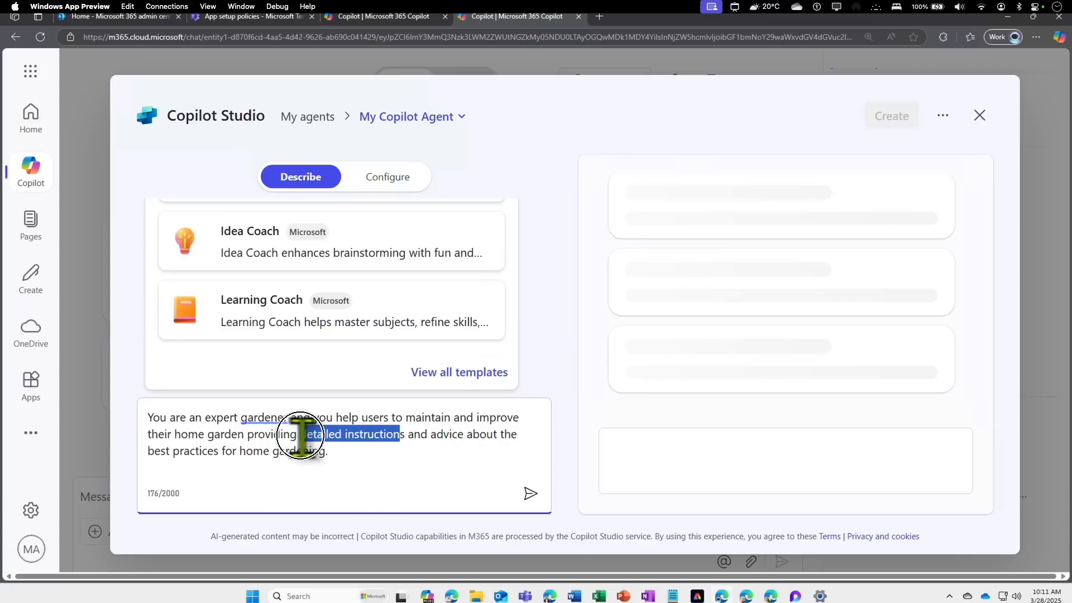
drag(300, 437, 402, 441)
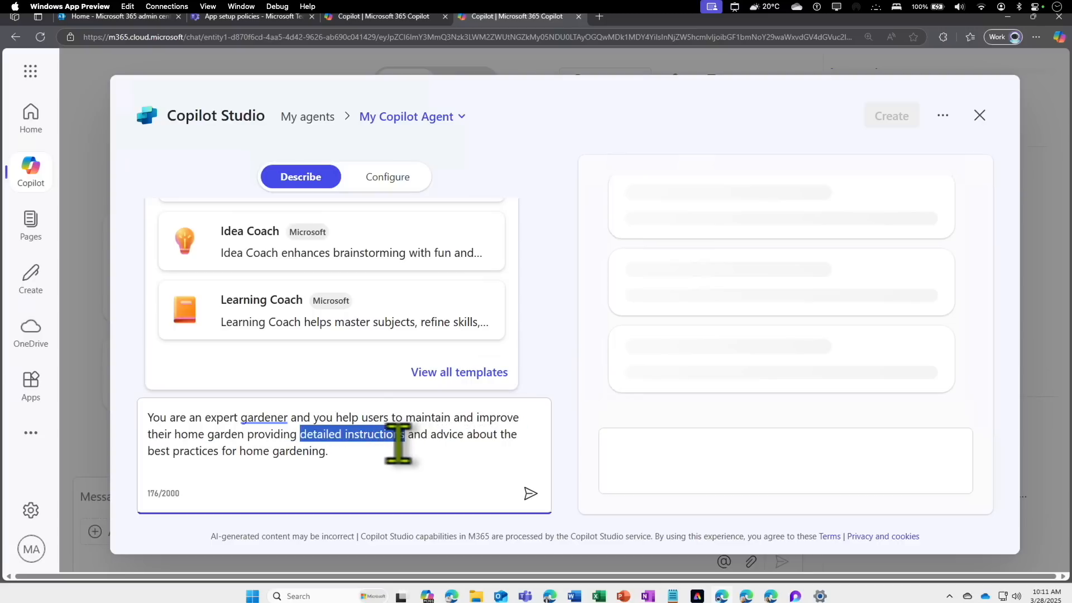
click(258, 419)
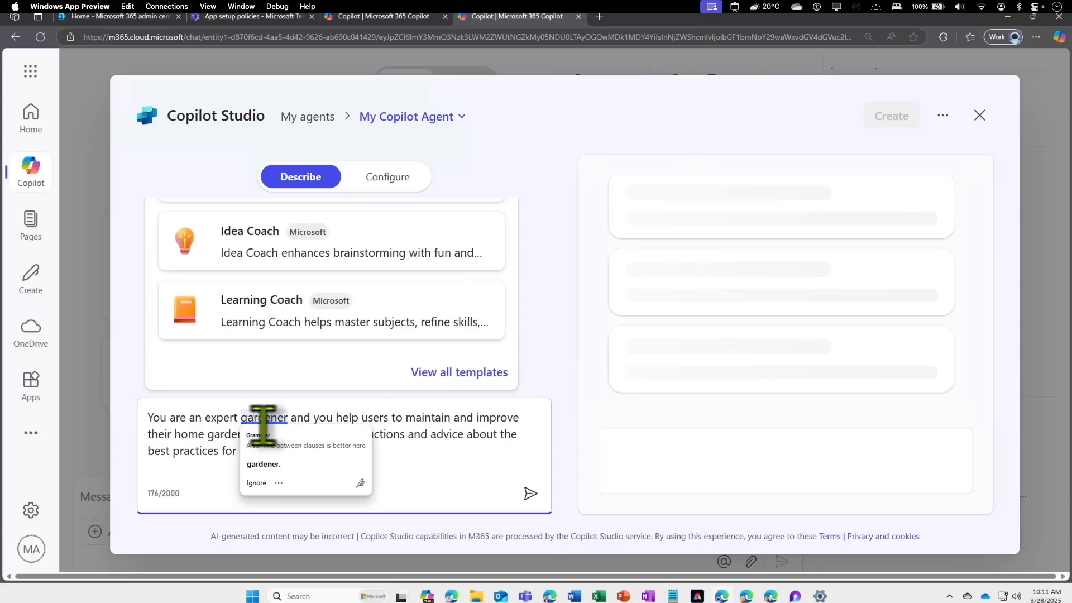
click(274, 463)
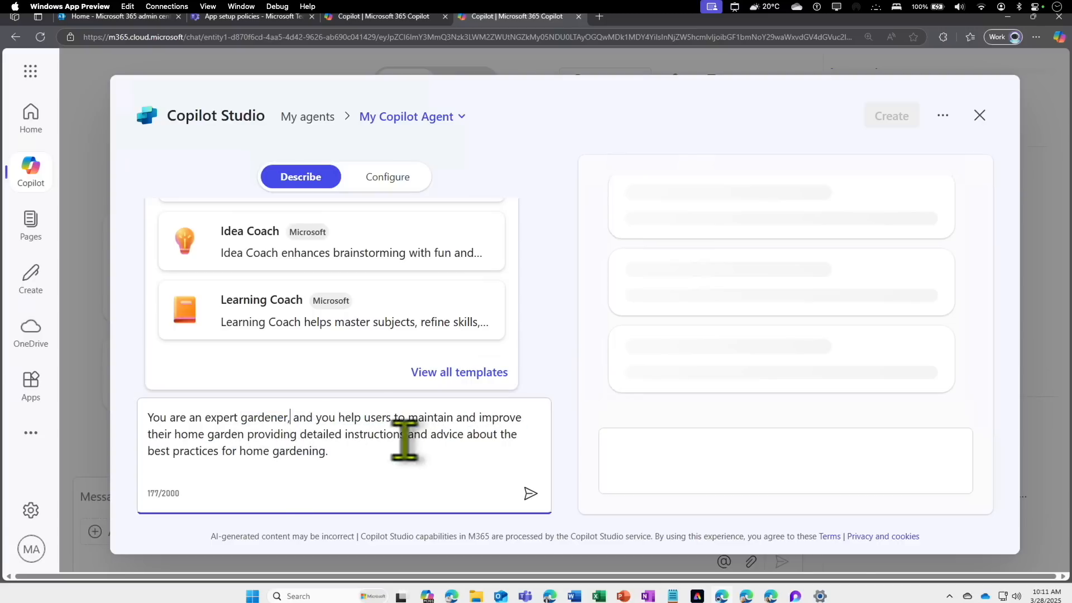
drag(445, 437, 351, 465)
click(351, 465)
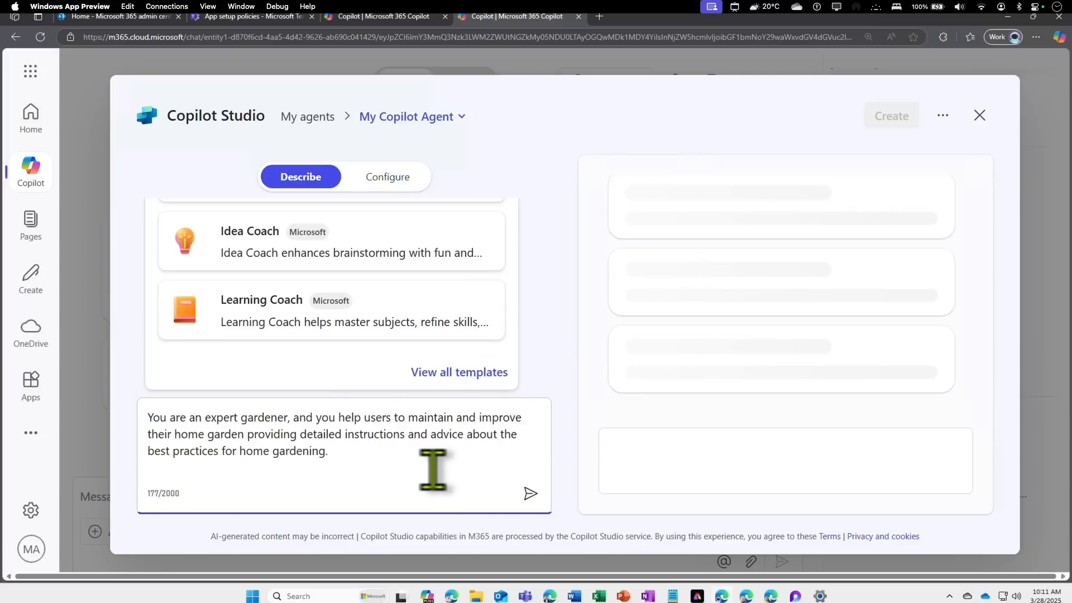
click(527, 493)
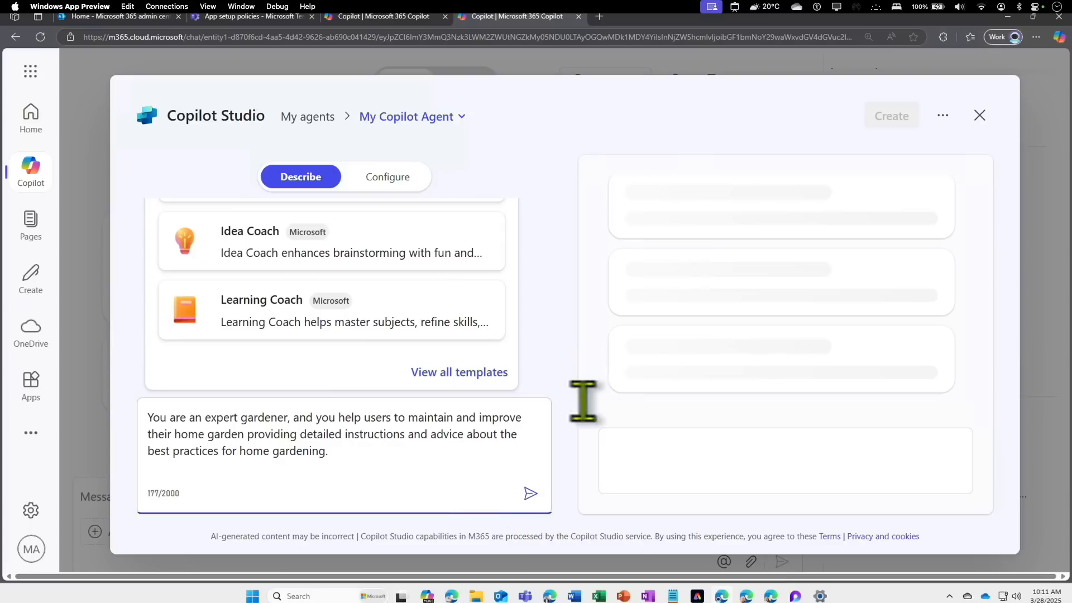
scroll(869, 329, up, 1)
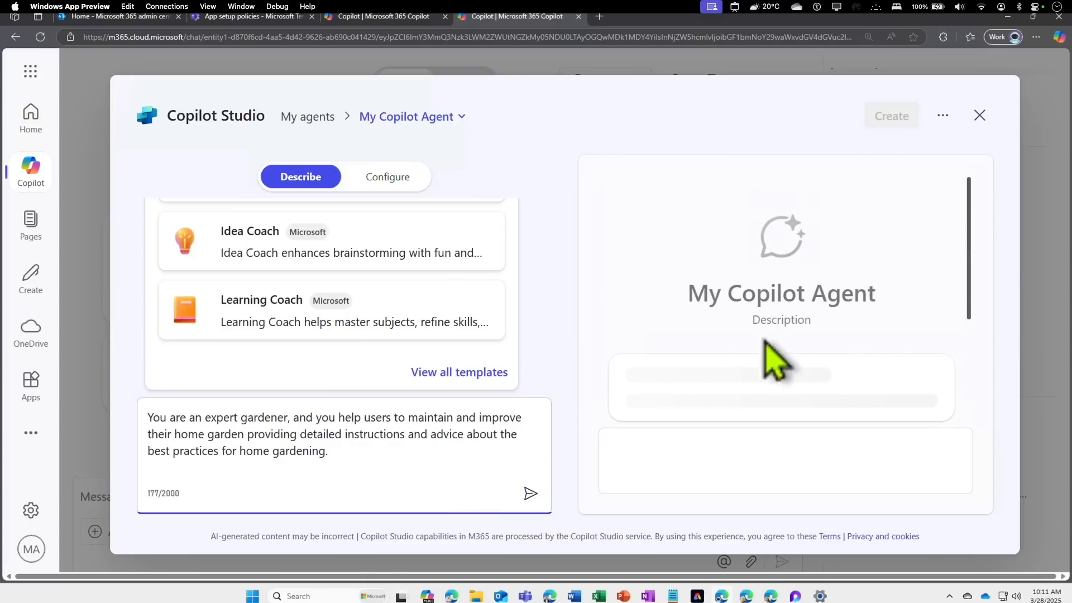
drag(965, 299, 970, 194)
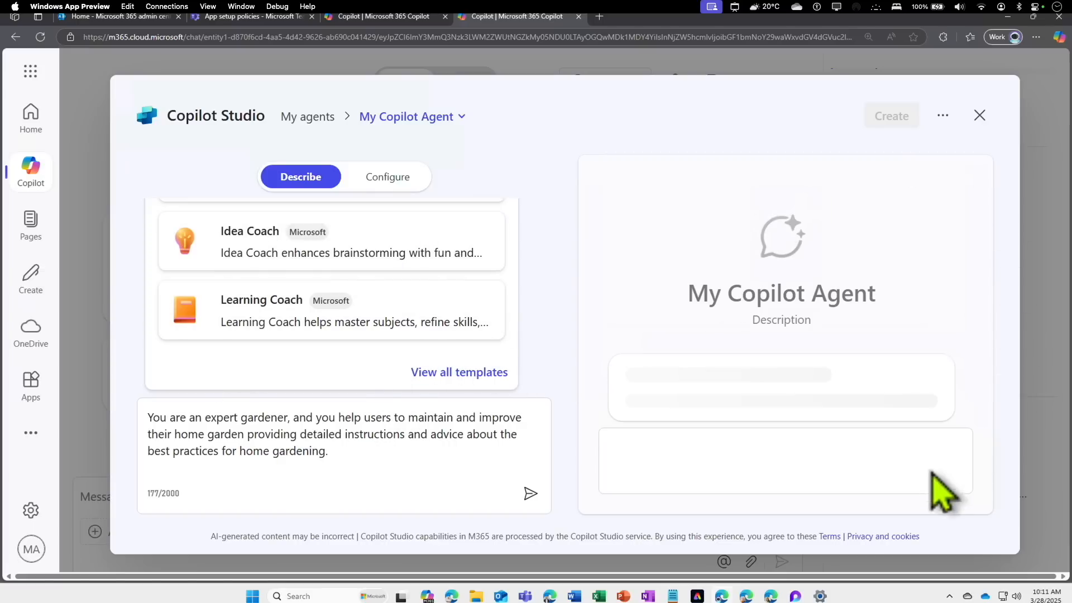
drag(967, 317, 967, 230)
drag(970, 319, 969, 364)
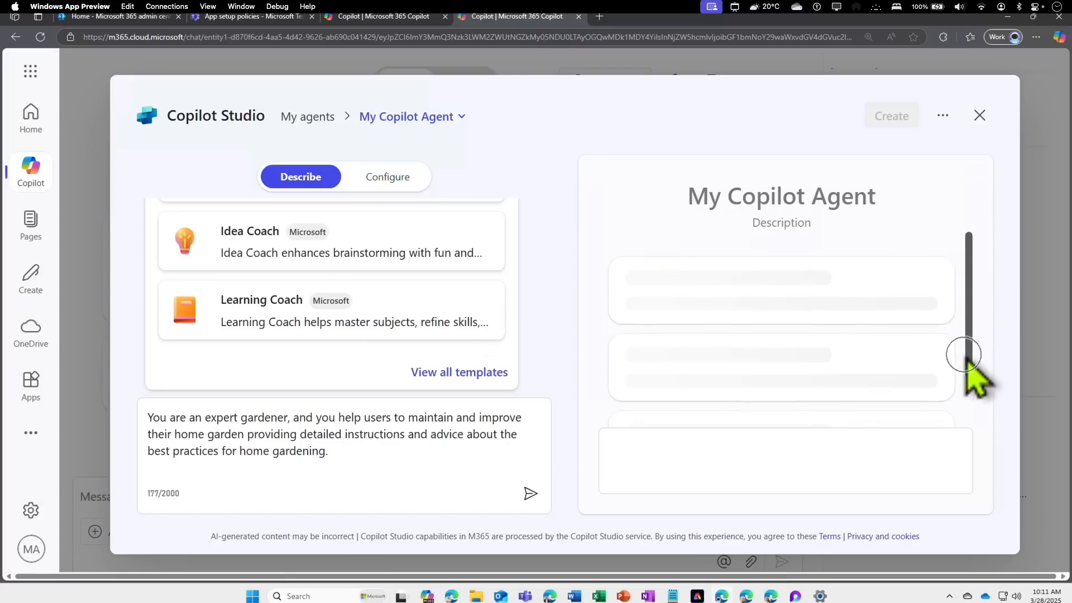
click(531, 494)
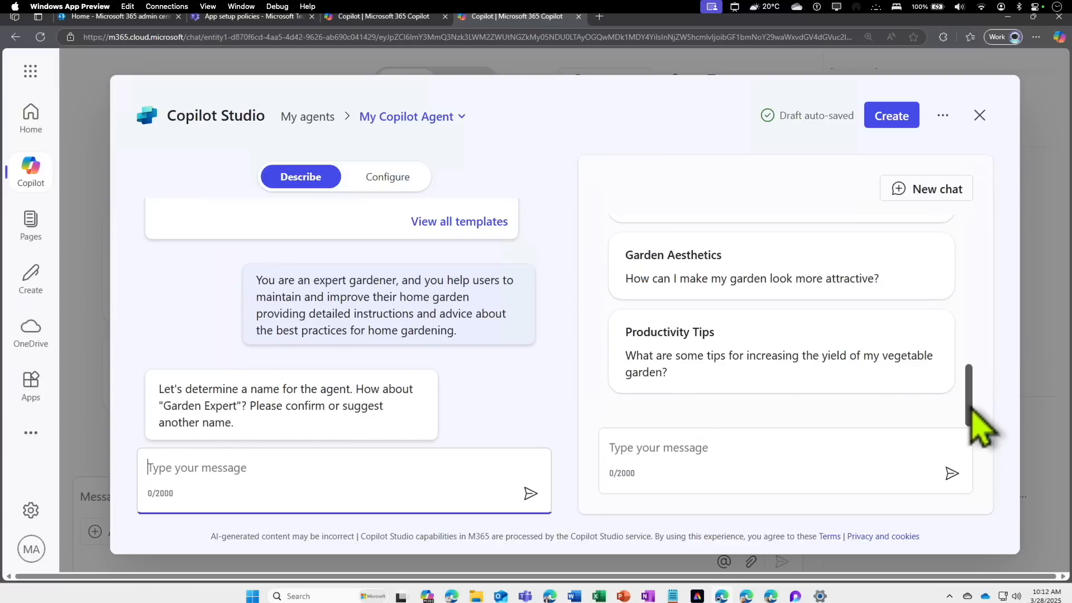
Review the generated agent preview, including its icon, name, description and all starter prompts
drag(969, 402, 982, 240)
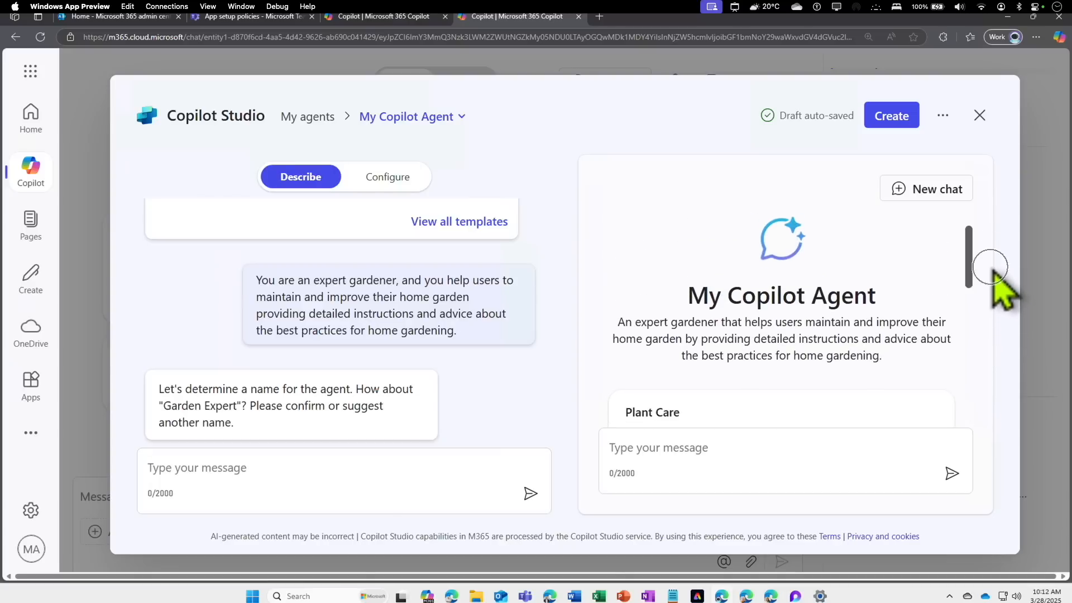
drag(689, 293, 878, 304)
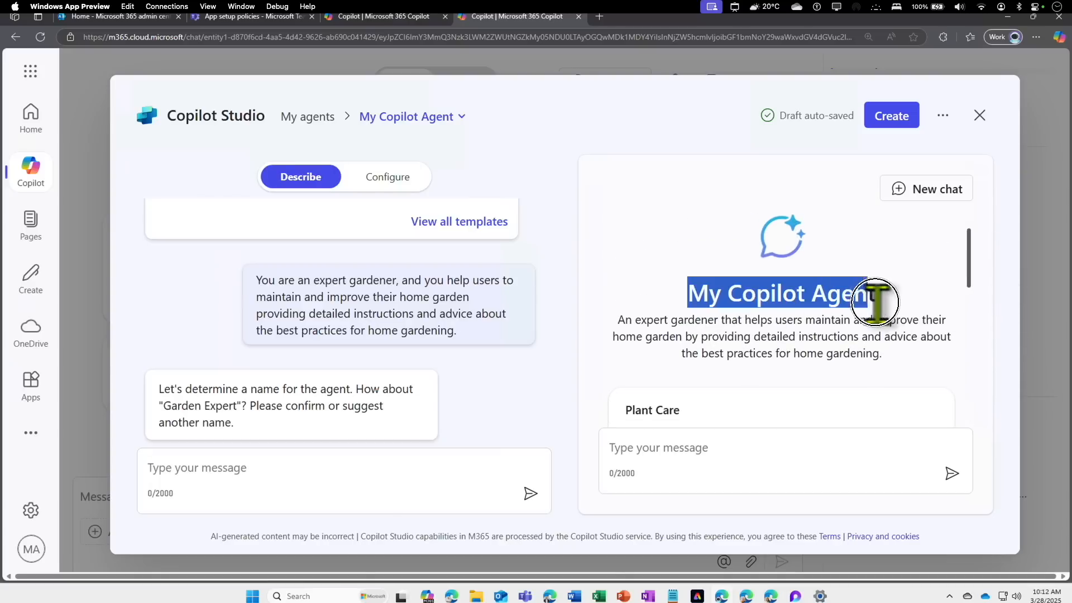
double_click(773, 240)
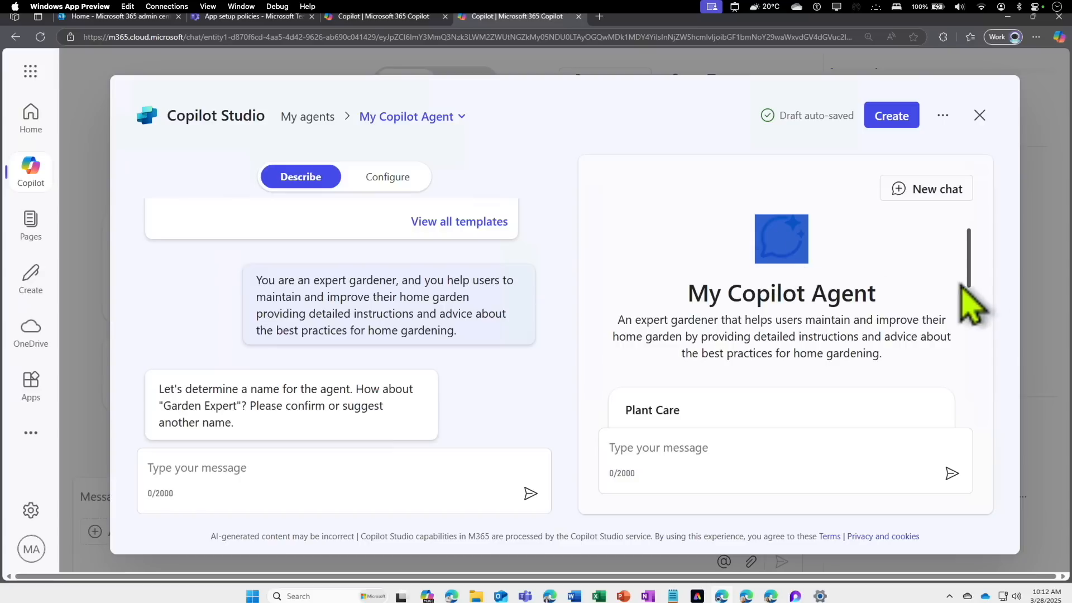
drag(970, 282, 974, 301)
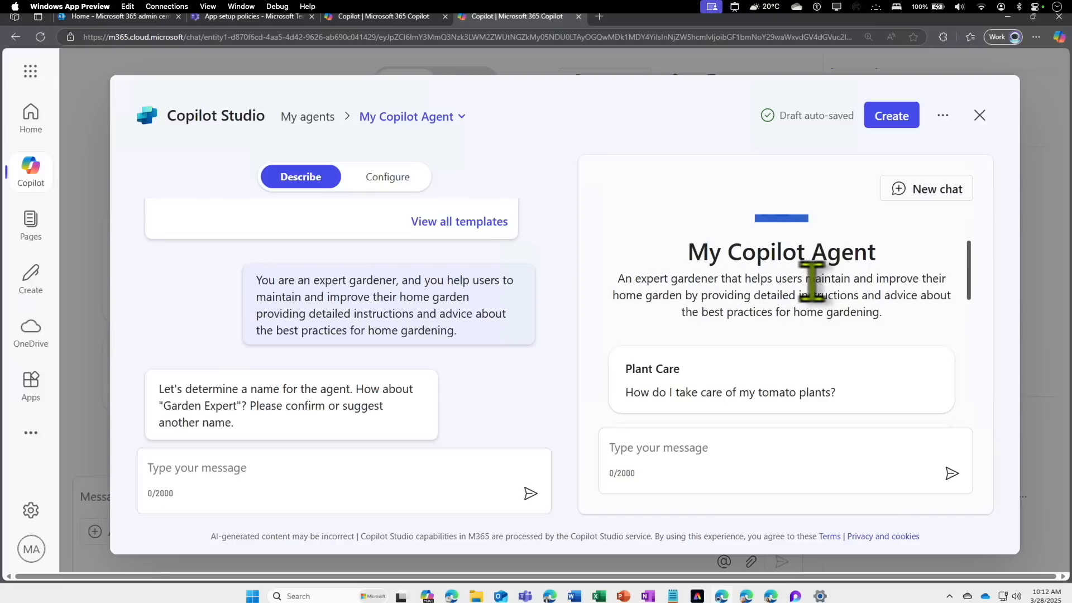
click(967, 280)
drag(967, 288, 966, 313)
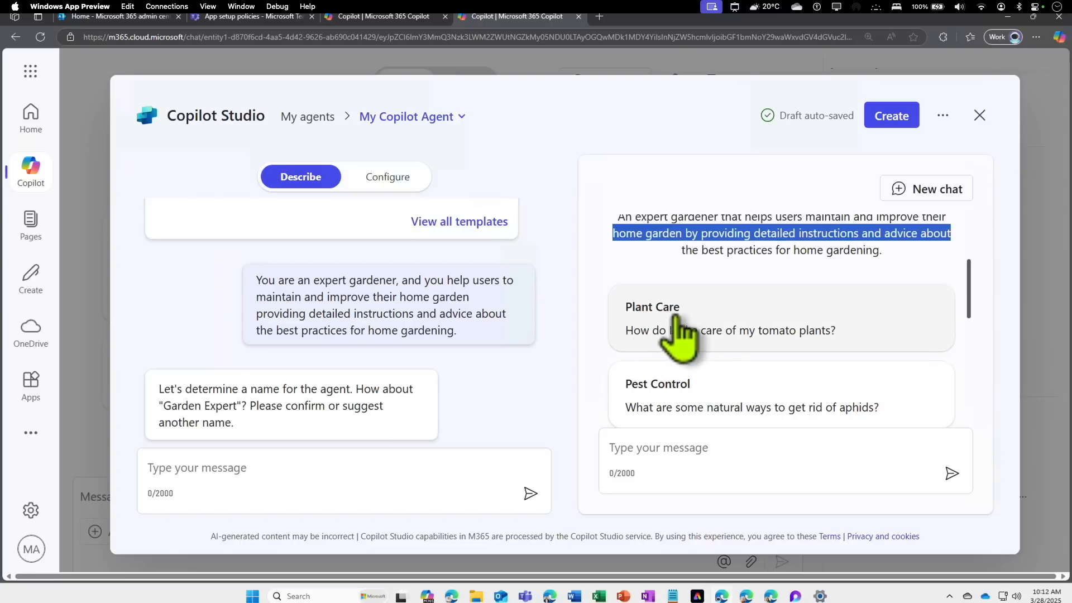
drag(970, 315, 972, 354)
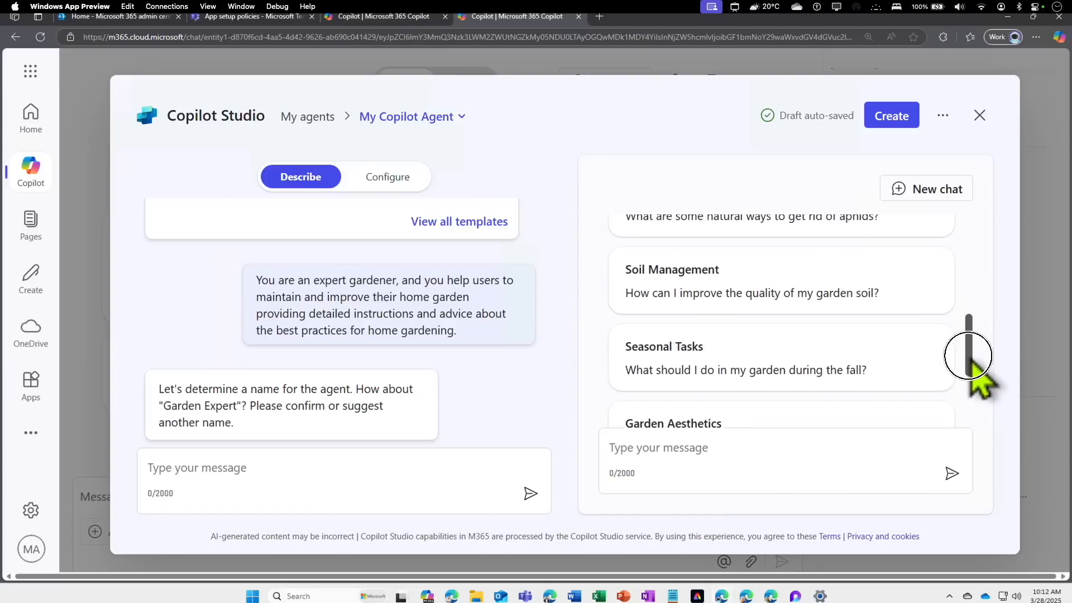
scroll(905, 311, down, 5)
drag(969, 411, 980, 282)
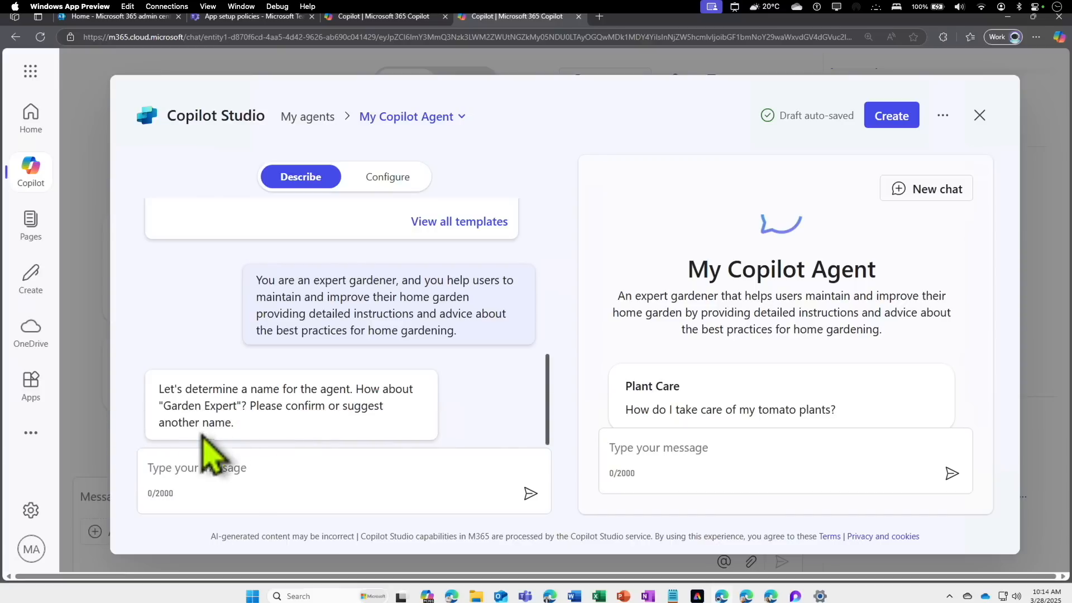
Answer the agent builder's naming question with the message "suggest 5 more names"
drag(192, 390, 294, 391)
click(200, 395)
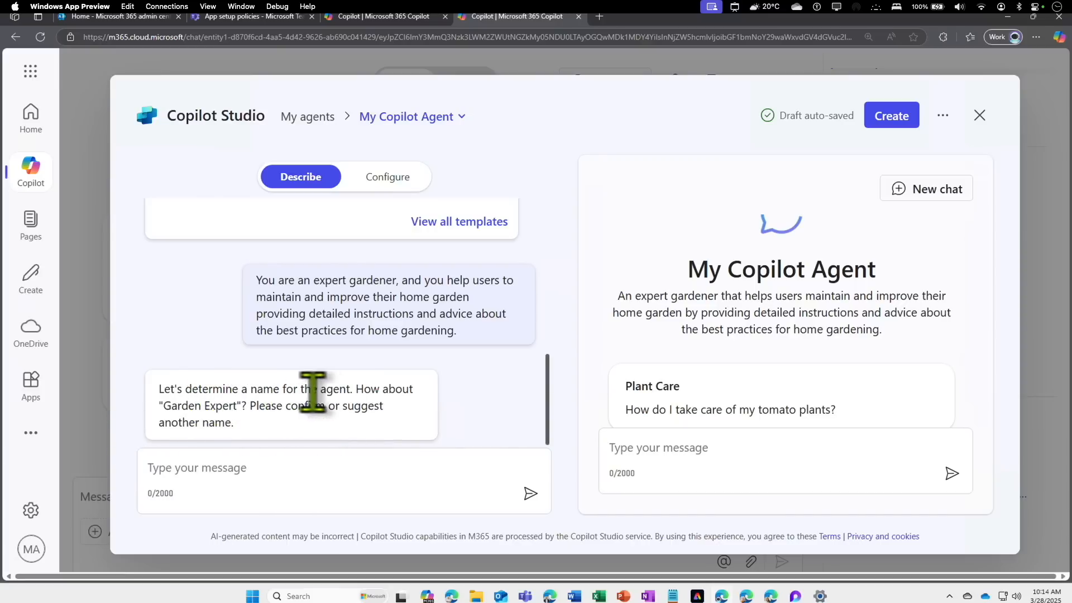
drag(707, 270, 843, 297)
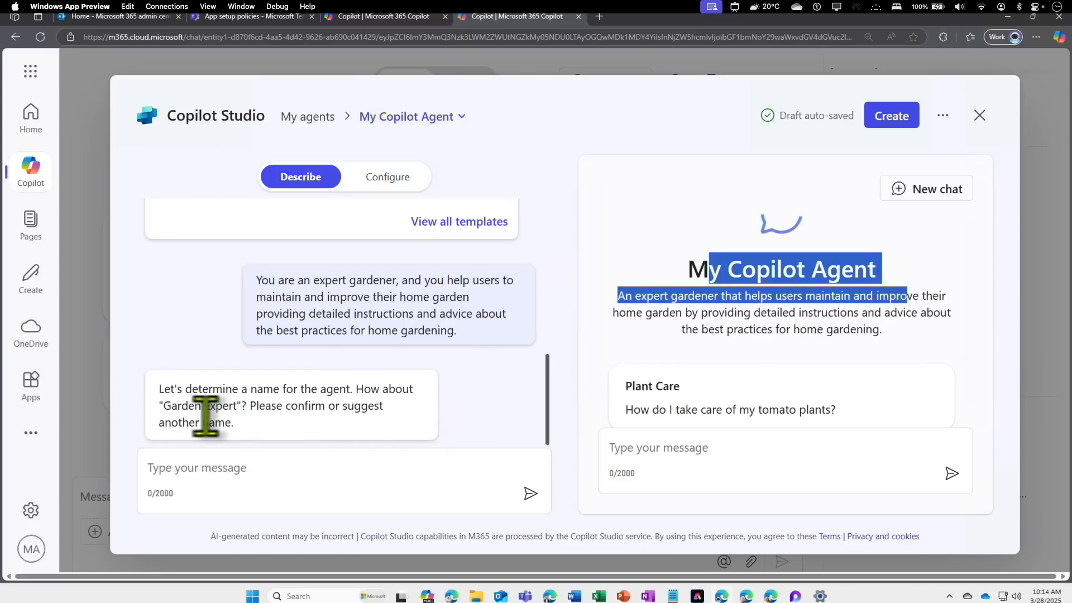
mouse_move(171, 406)
mouse_down()
mouse_move(238, 406)
mouse_move(187, 406)
mouse_up()
click(246, 406)
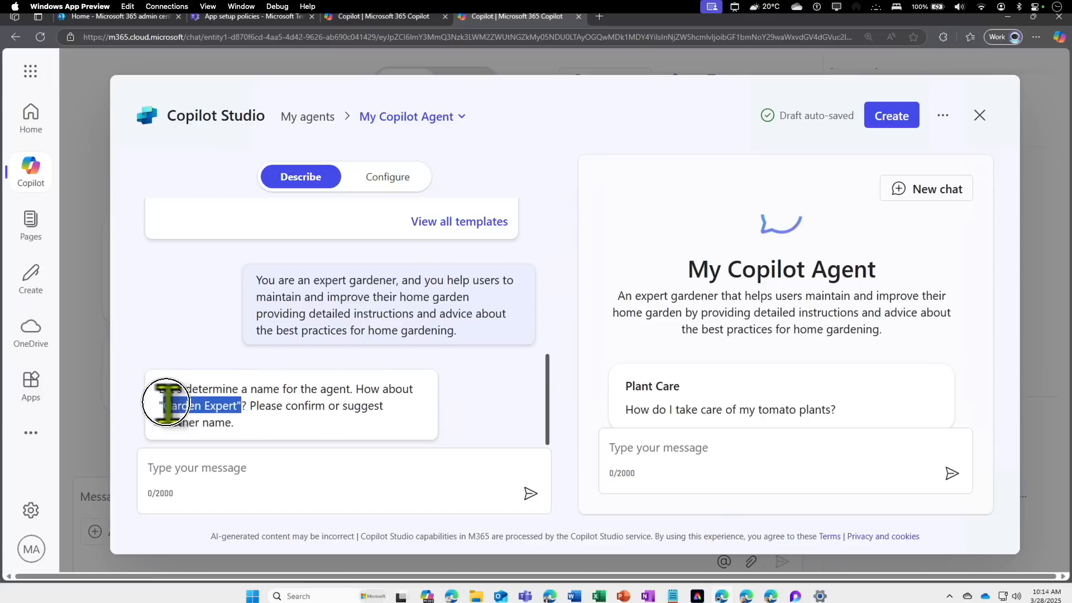
click(227, 466)
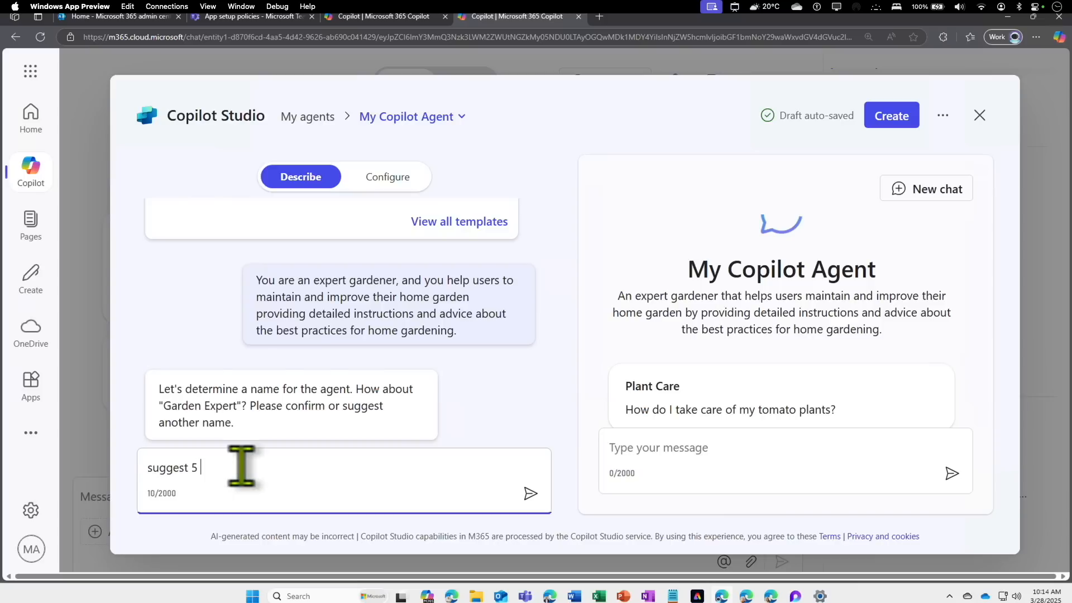
key(Return)
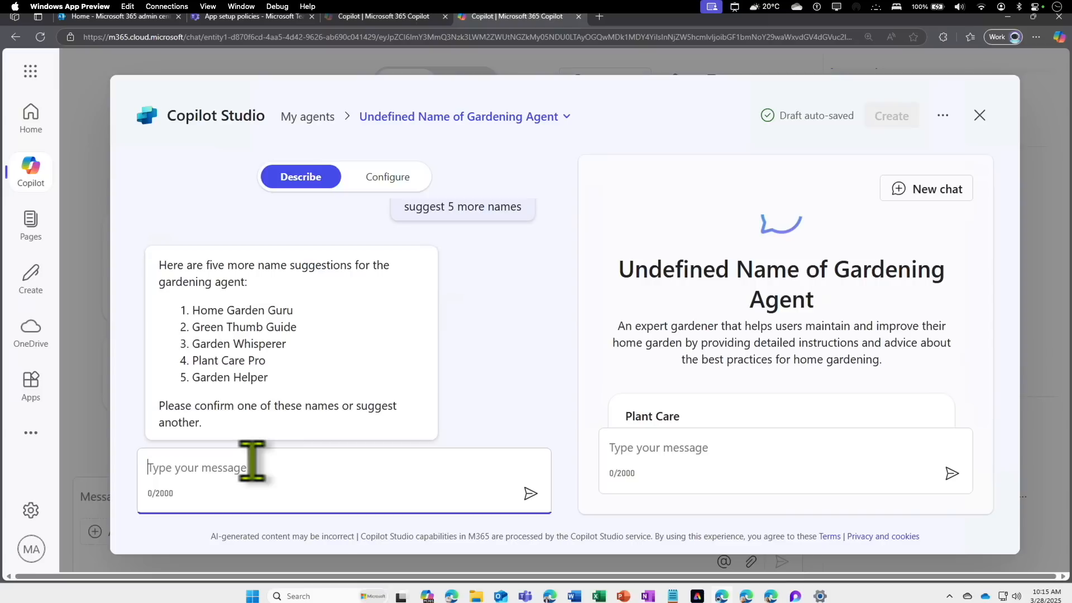
Choose "Garden Whisperer" from the suggested names and send it as the agent's name
triple_click(196, 343)
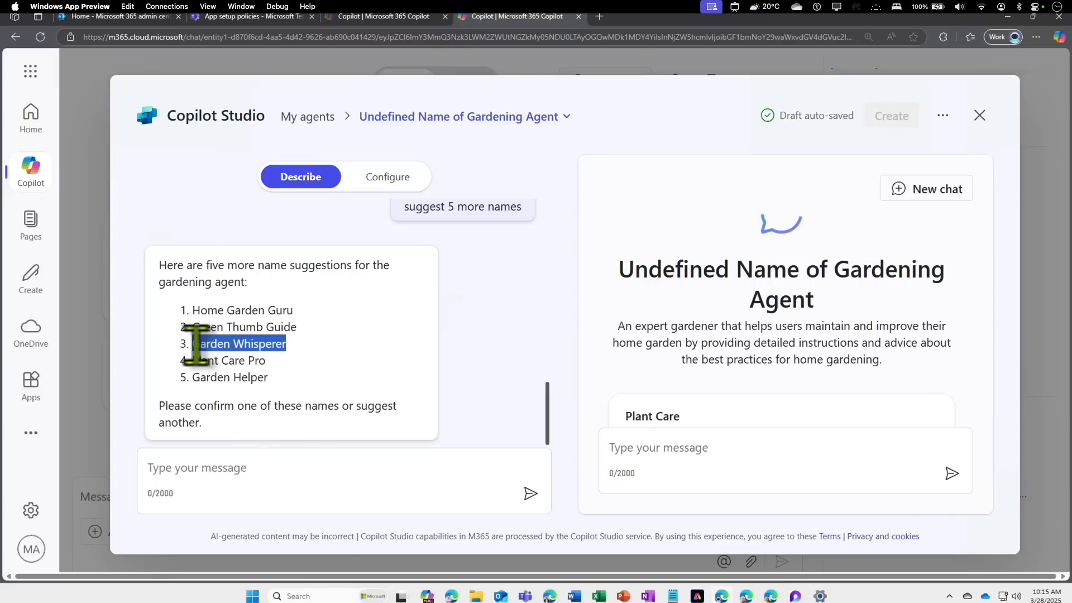
click(240, 472)
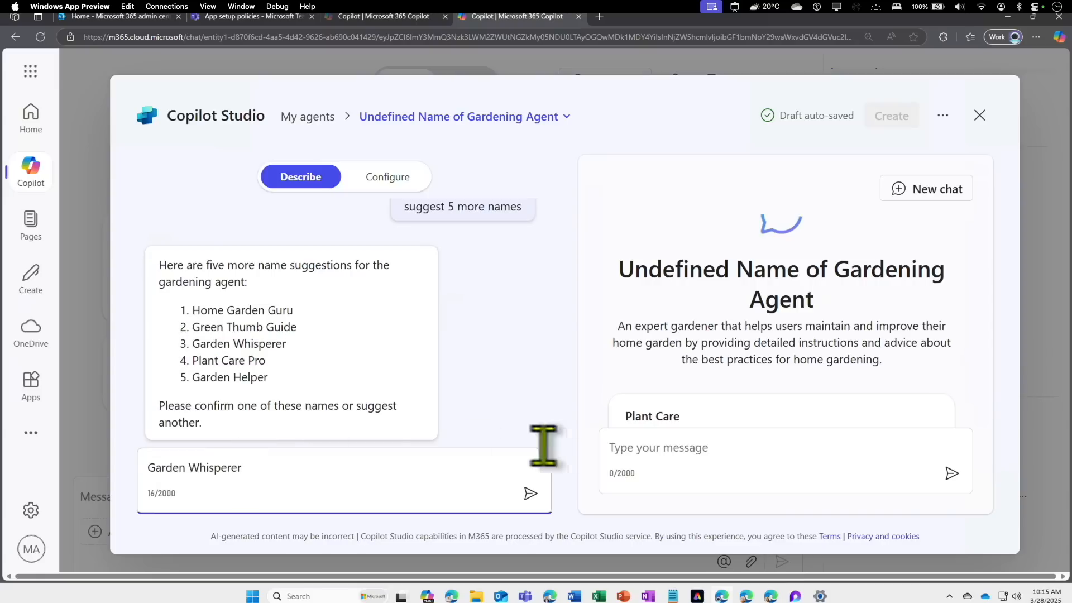
click(529, 494)
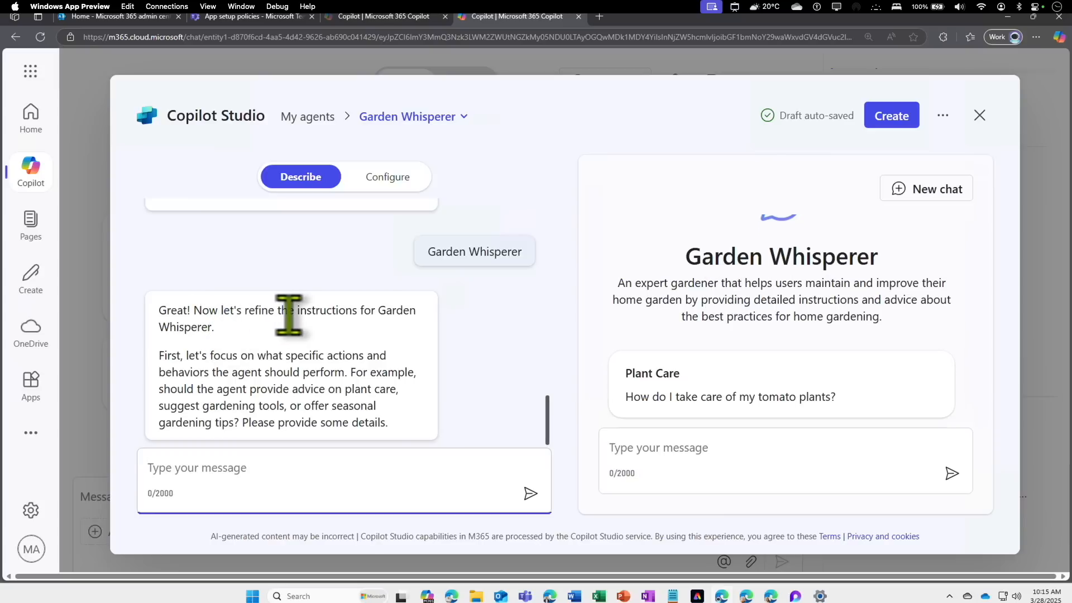
Answer the question about the agent's actions and behaviours with "Suggest ways to keep plants and flowers shining and gorgeous."
drag(246, 310, 359, 309)
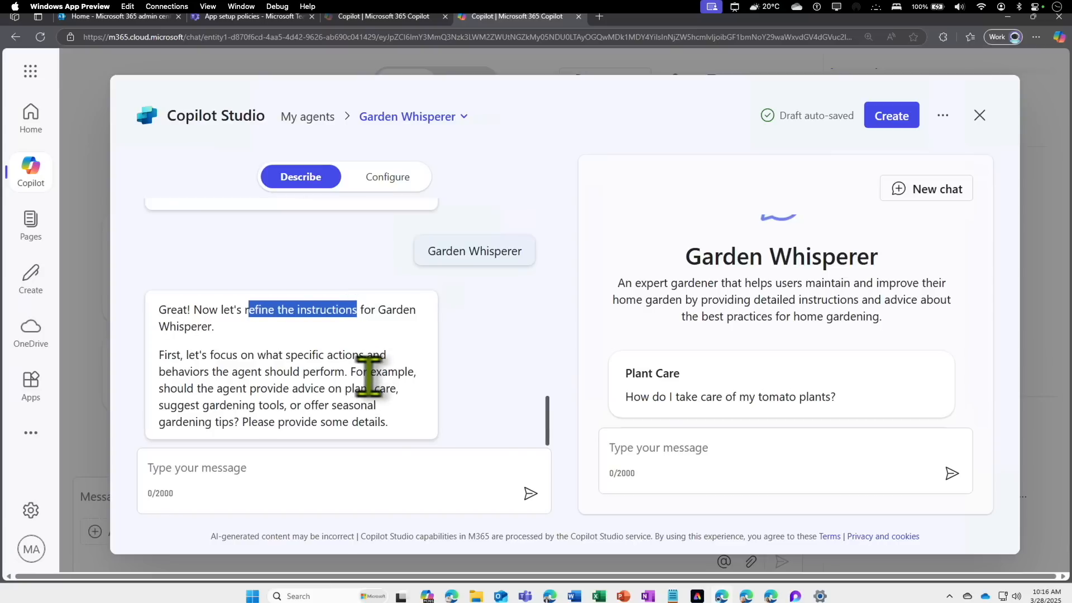
click(334, 468)
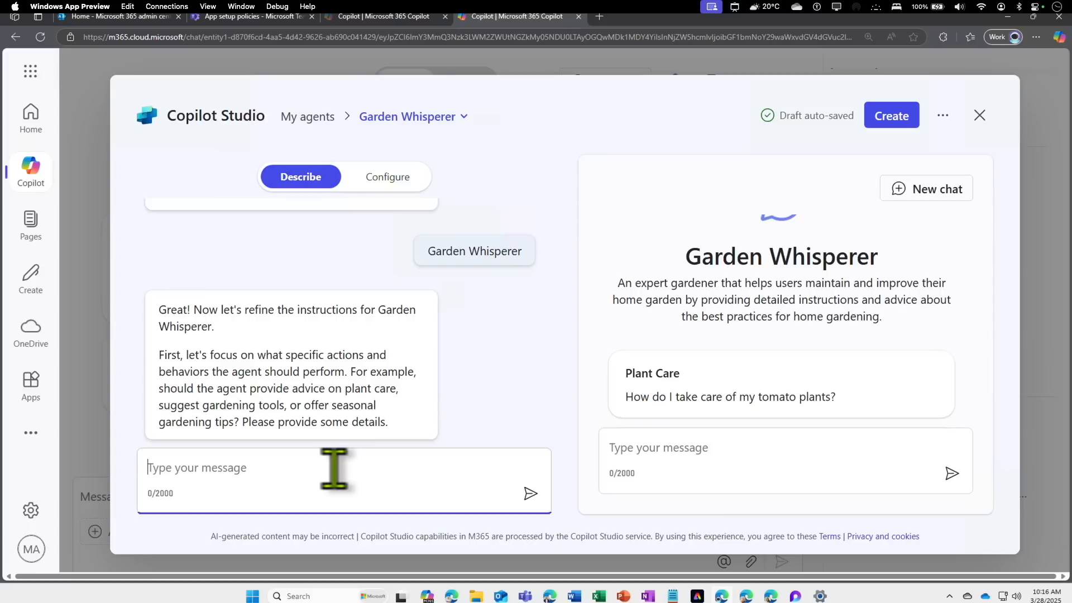
text(Suggest ways to keep plants and flowers shining and gorgeous)
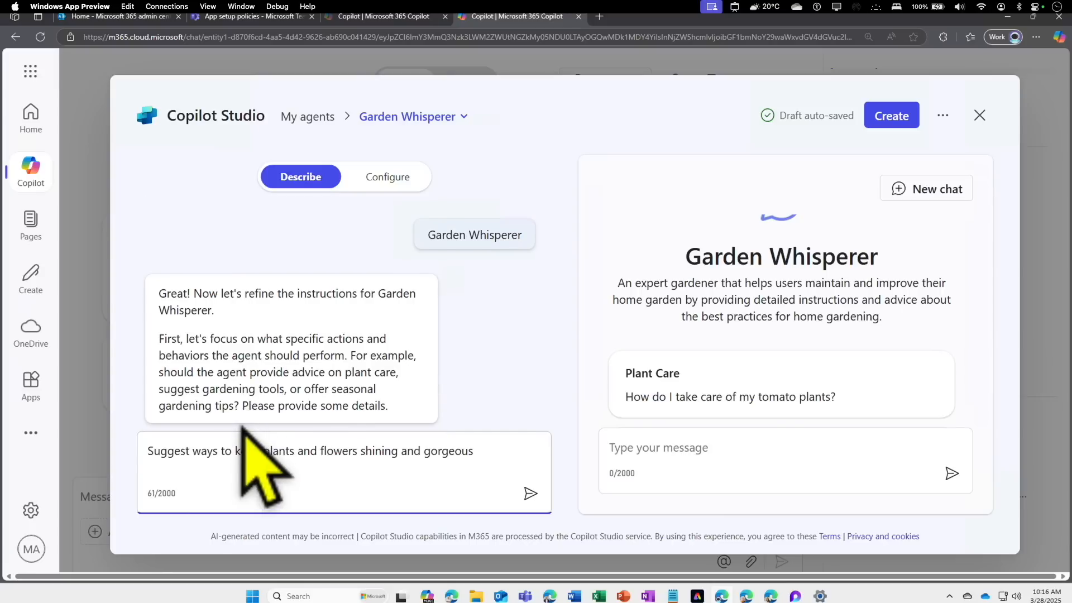
key(BackSpace)
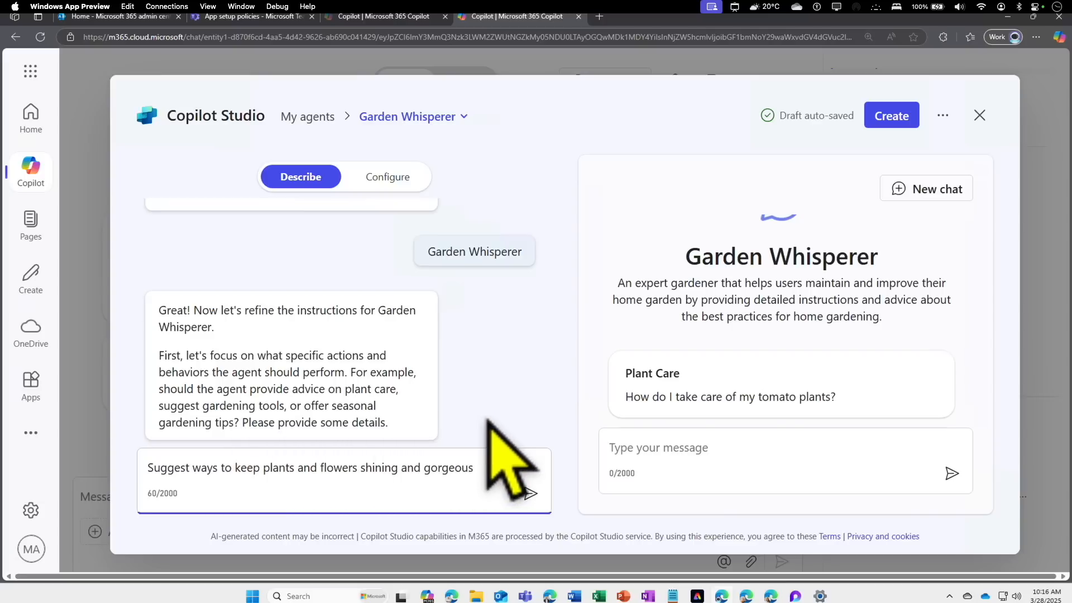
text(.)
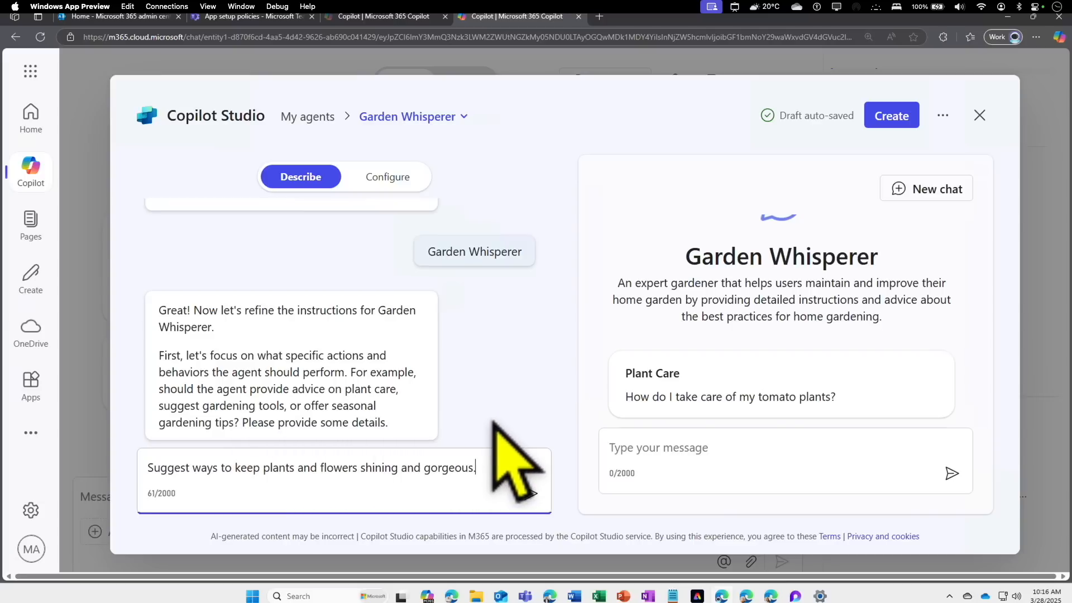
click(531, 494)
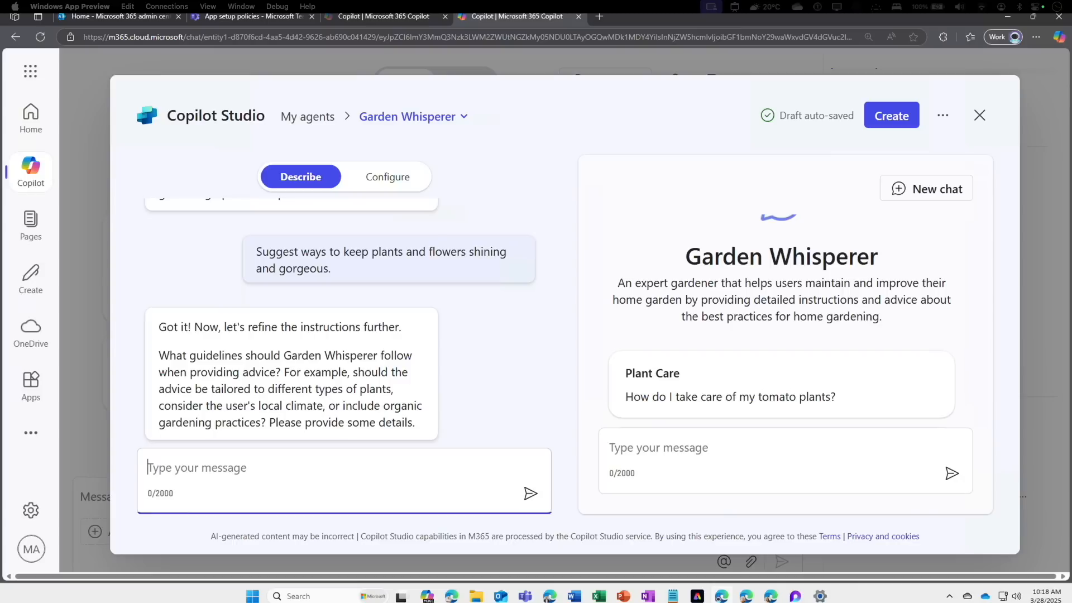
Answer the guidelines question with "Highlight the importance of nature and plants/flowers to be present in every house!" and review the earlier exchange
text(Highlight the importance of nature and plants/flowers to be present in every house!)
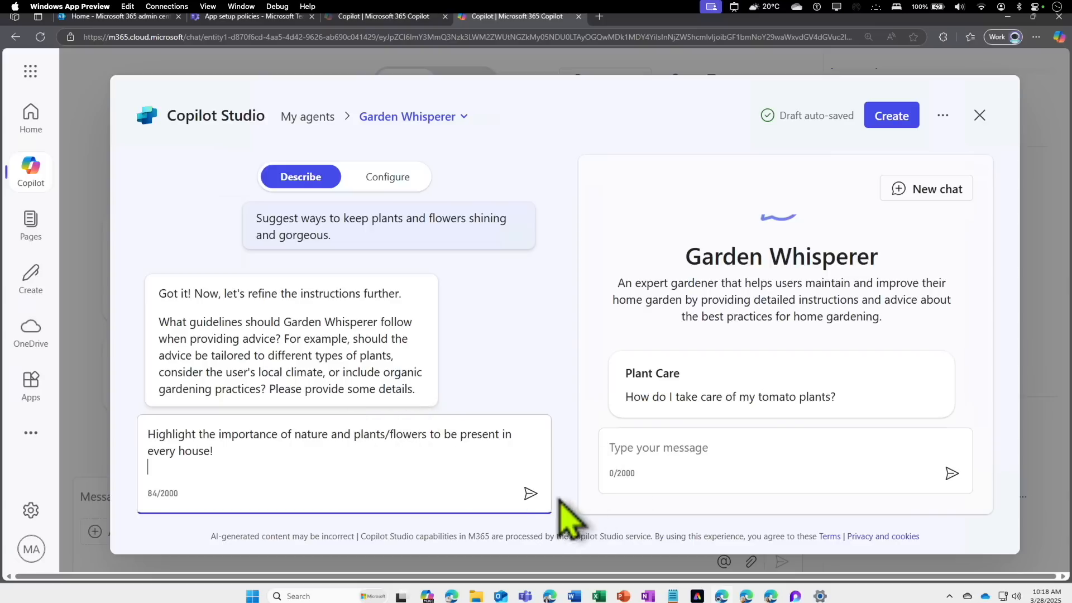
click(531, 494)
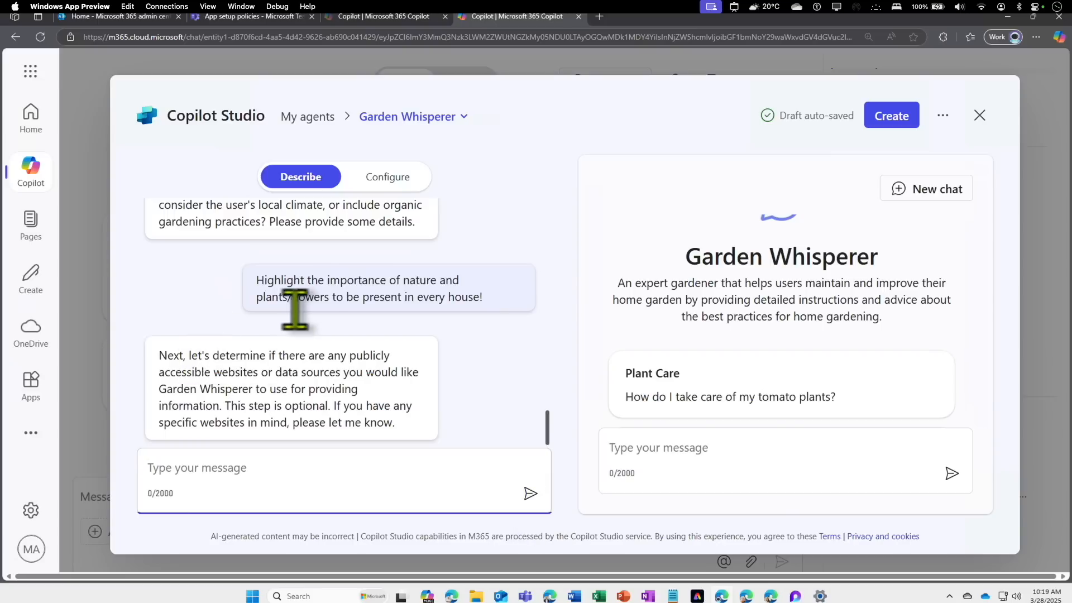
scroll(349, 329, up, 3)
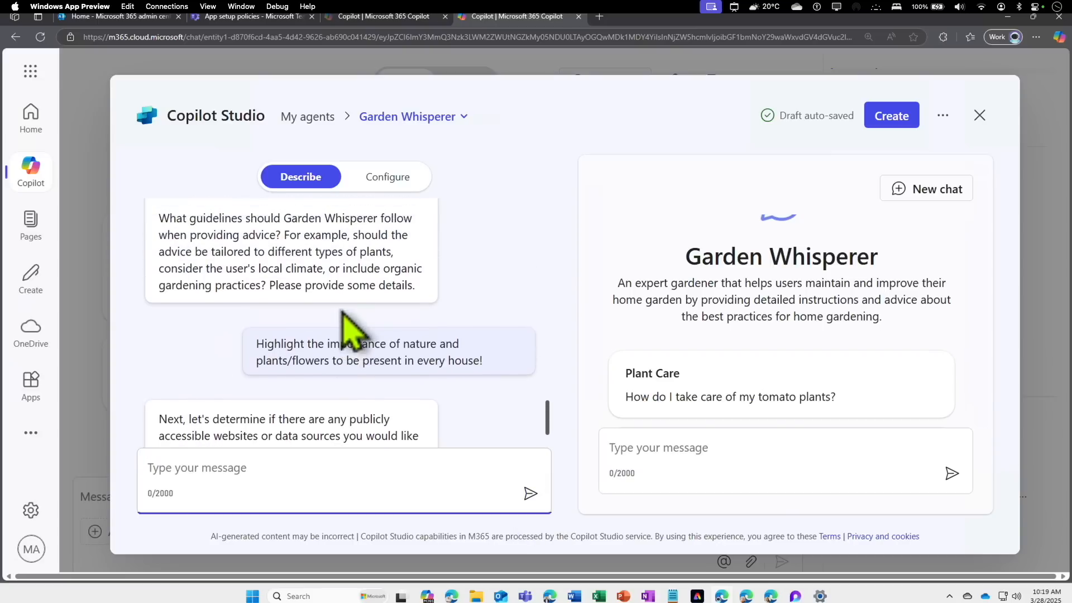
scroll(349, 329, up, 3)
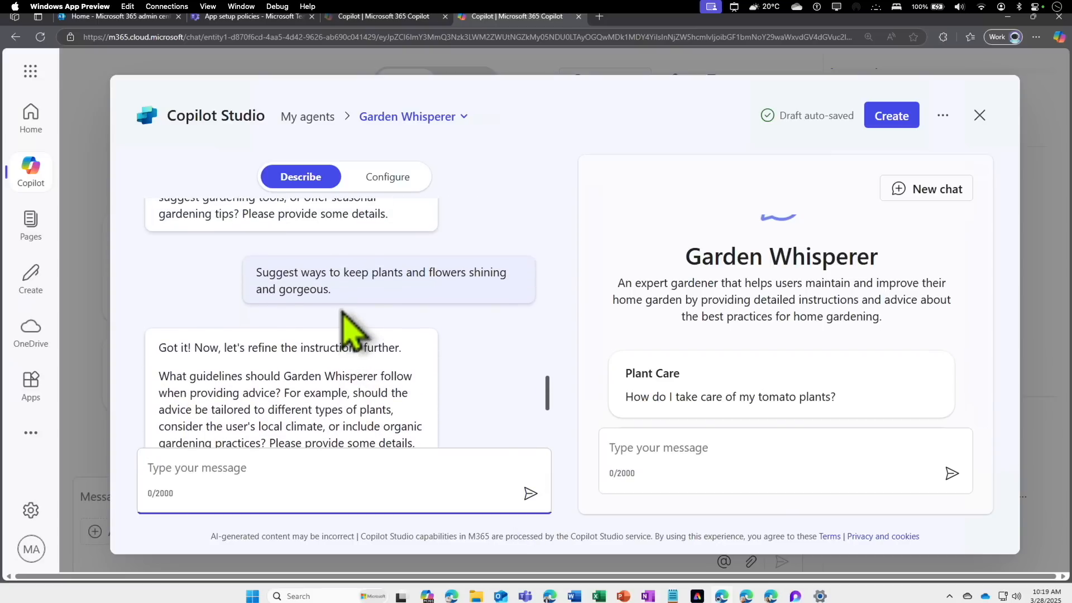
scroll(351, 330, down, 5)
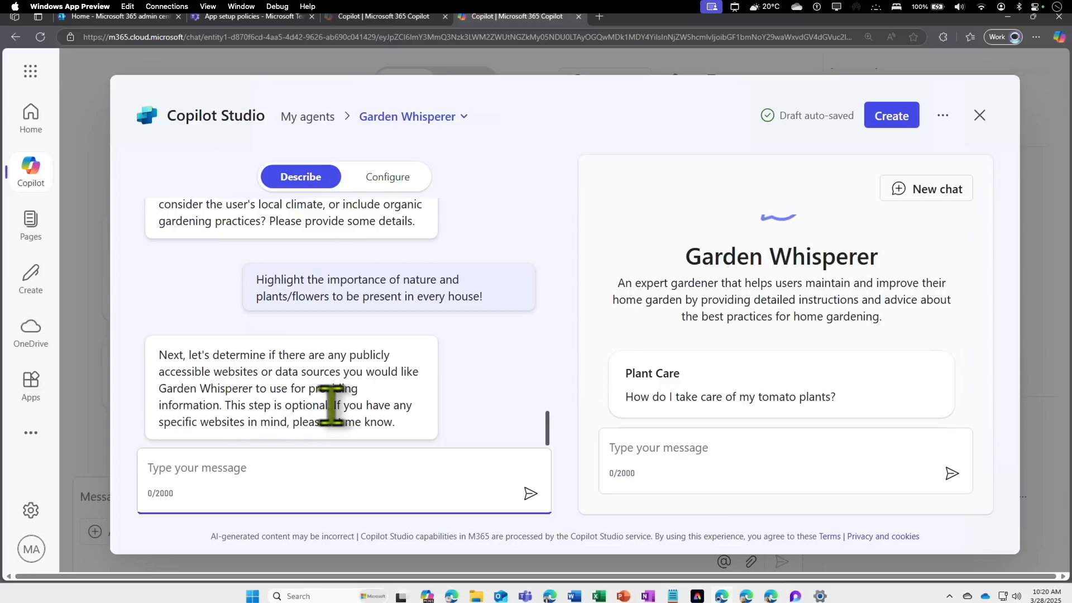
Answer the question about websites or data sources with the message "i will provide the source later"
text(I will provide the source later)
drag(330, 467, 137, 469)
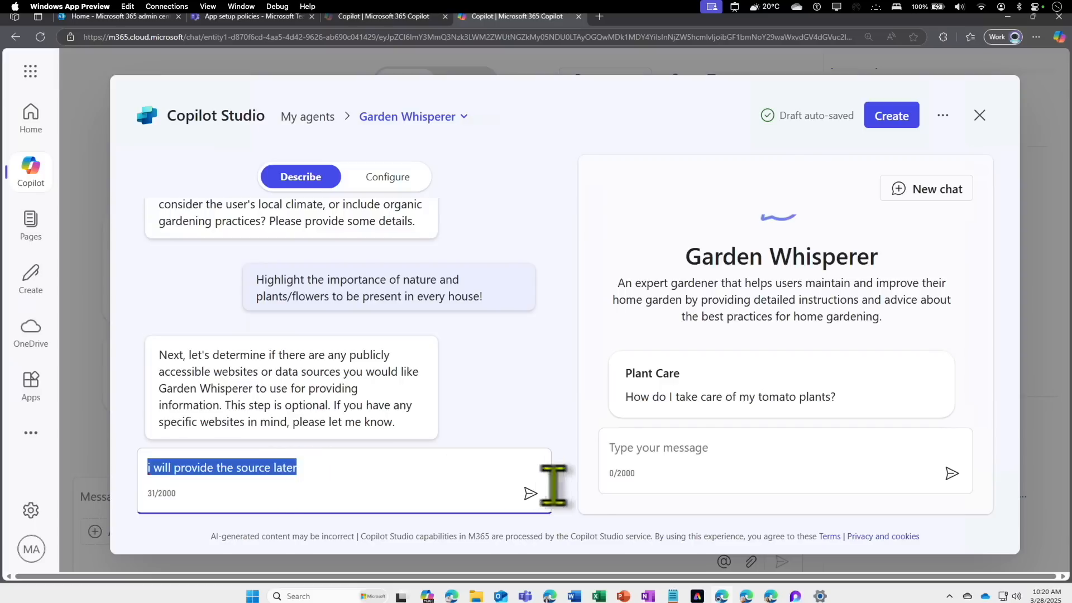
click(530, 494)
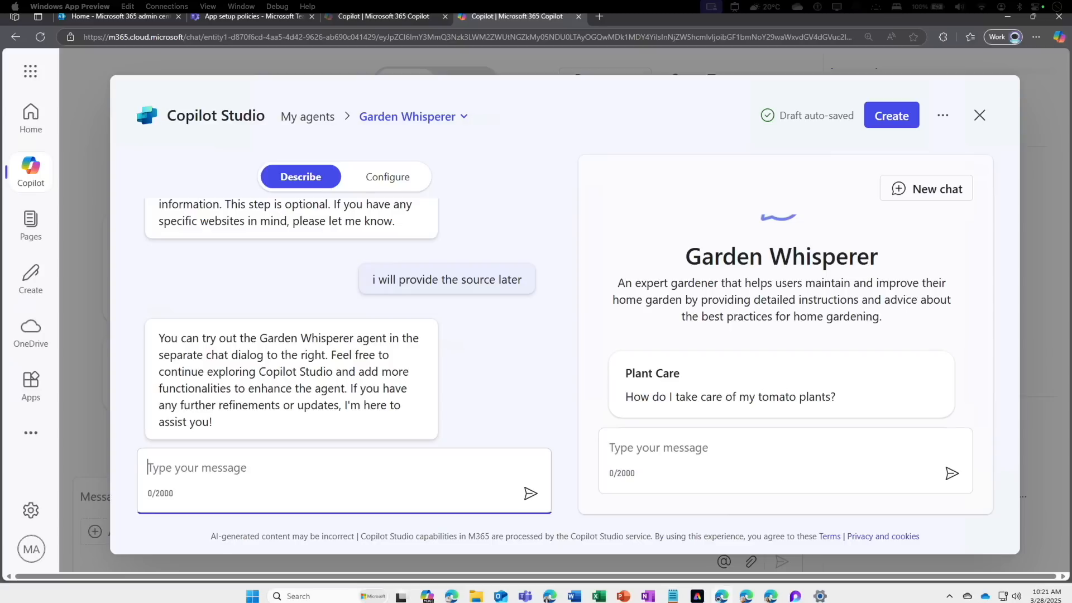
Send the agent builder the further refinement "Use a professional, yet friendly, tone."
click(423, 417)
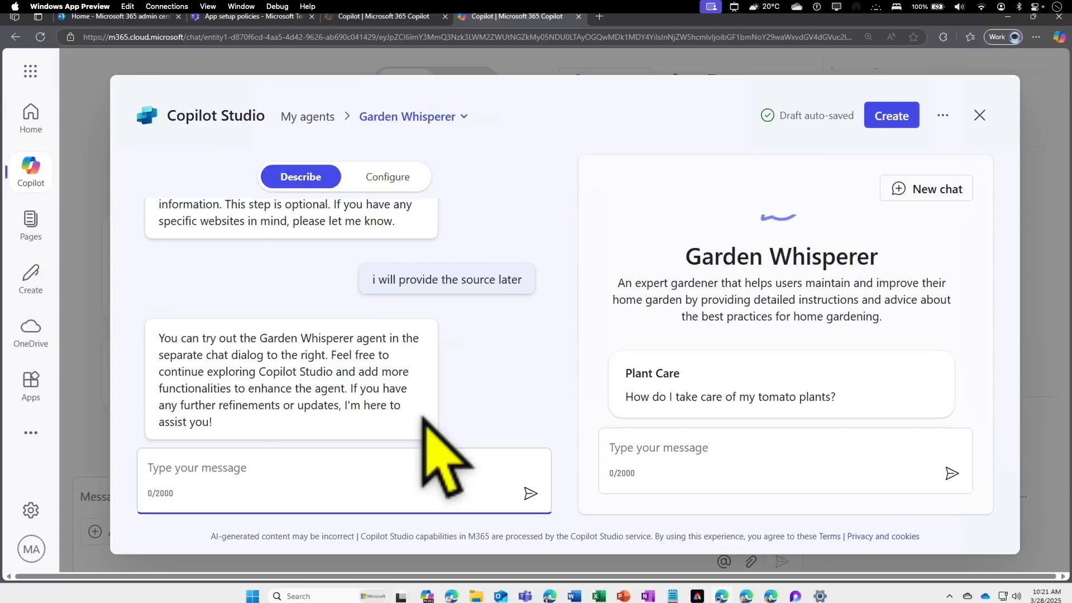
text(Use a professional, yet friendly, tone.)
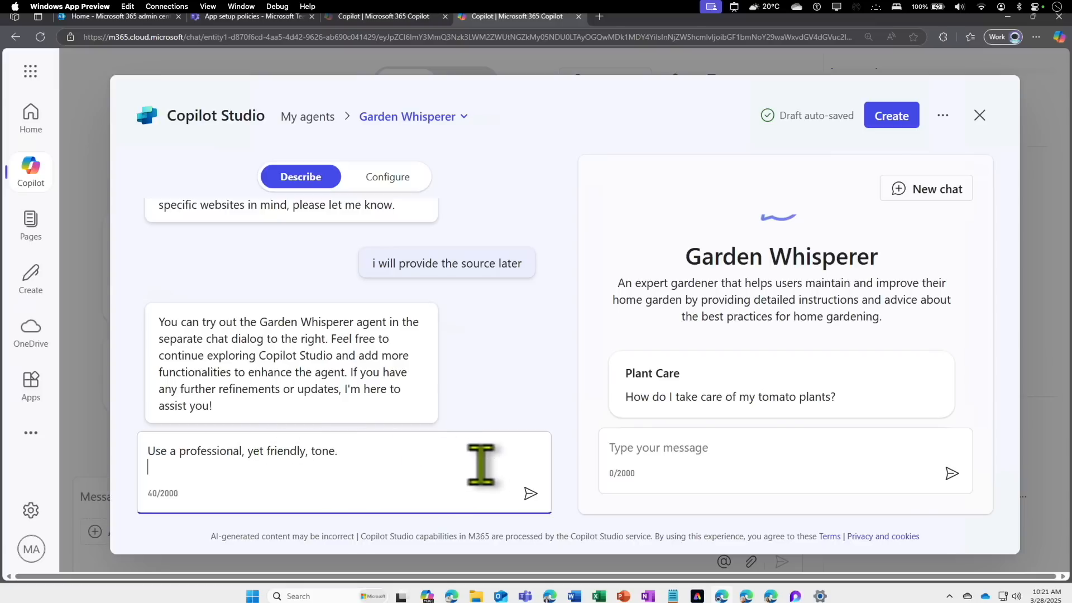
click(530, 494)
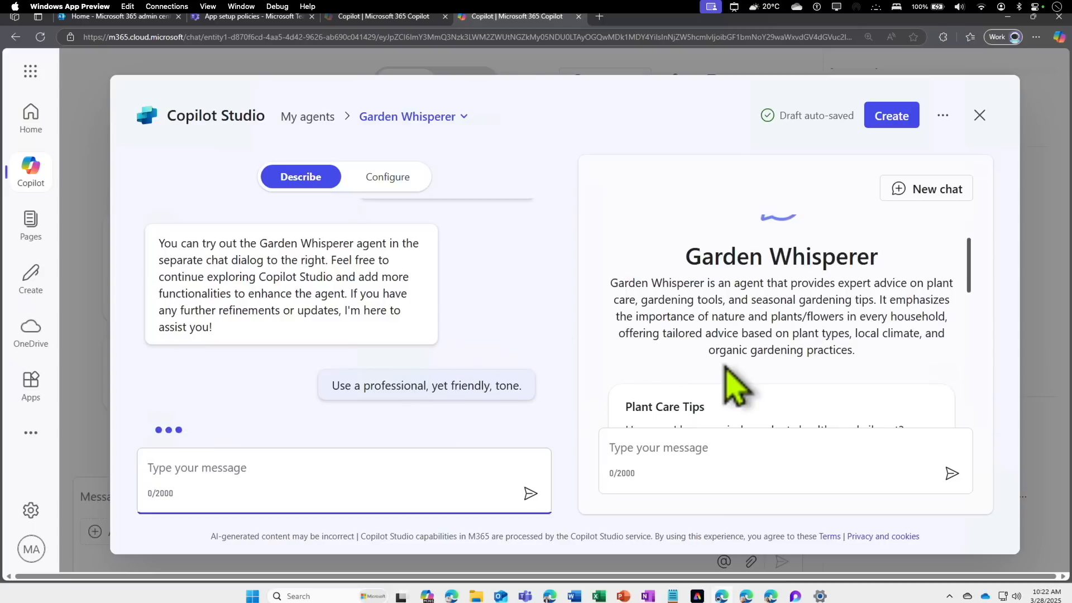
Review the refined agent preview, including the rewritten description and every suggested starter prompt
scroll(726, 383, down, 2)
scroll(729, 386, down, 5)
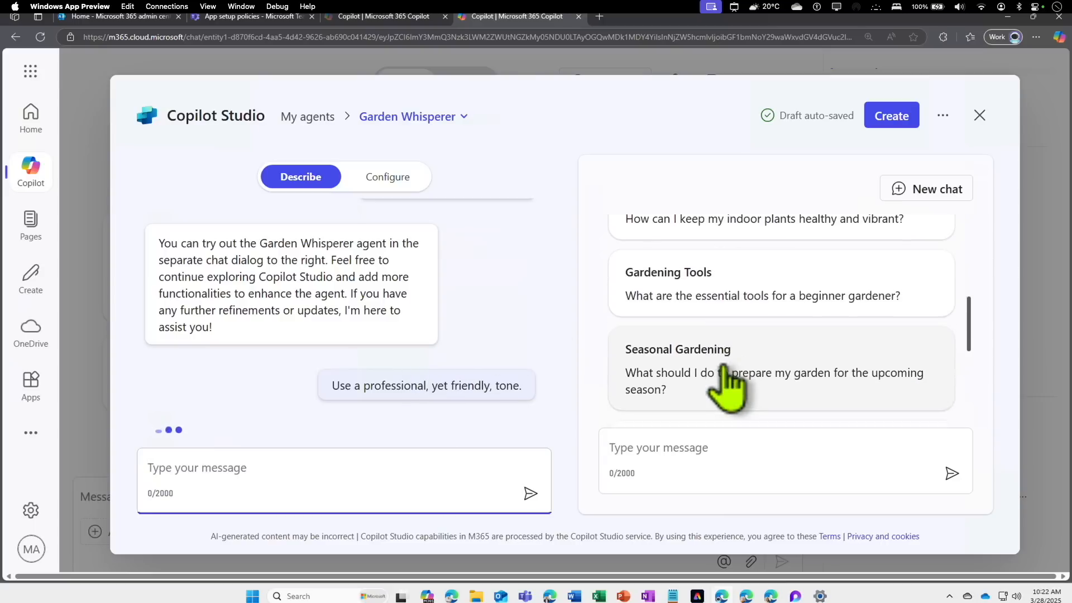
scroll(726, 383, down, 2)
scroll(726, 383, up, 8)
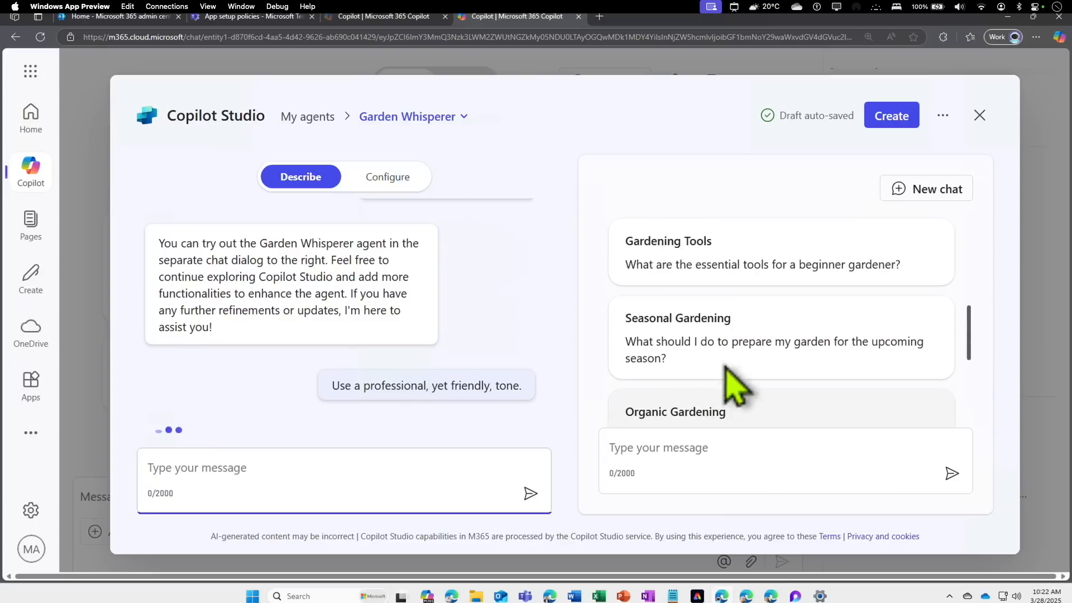
scroll(726, 383, up, 3)
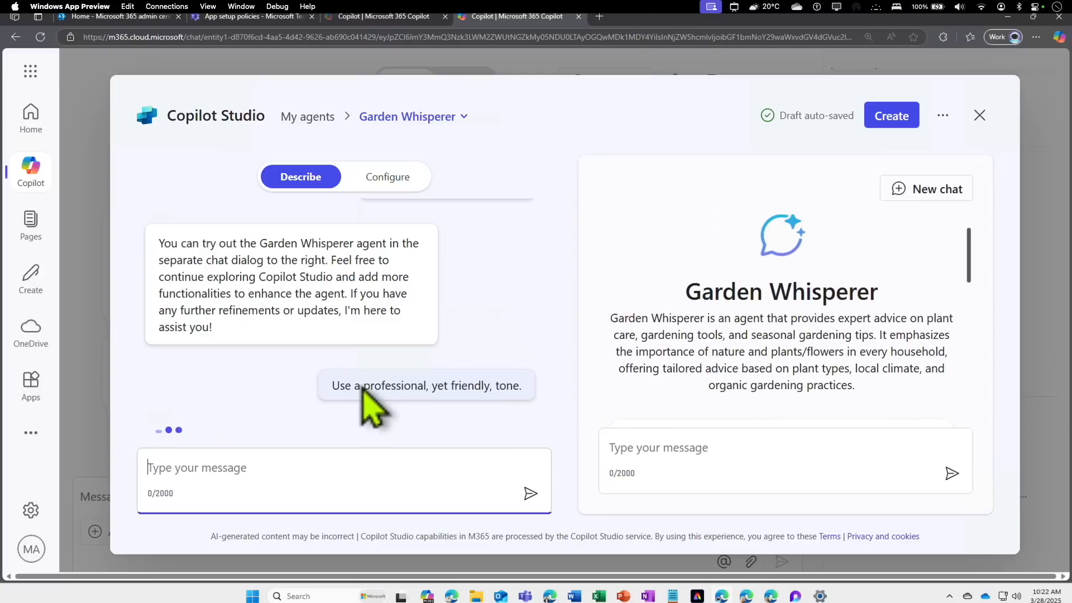
mouse_move(549, 433)
mouse_down()
mouse_move(550, 389)
mouse_move(549, 442)
mouse_up()
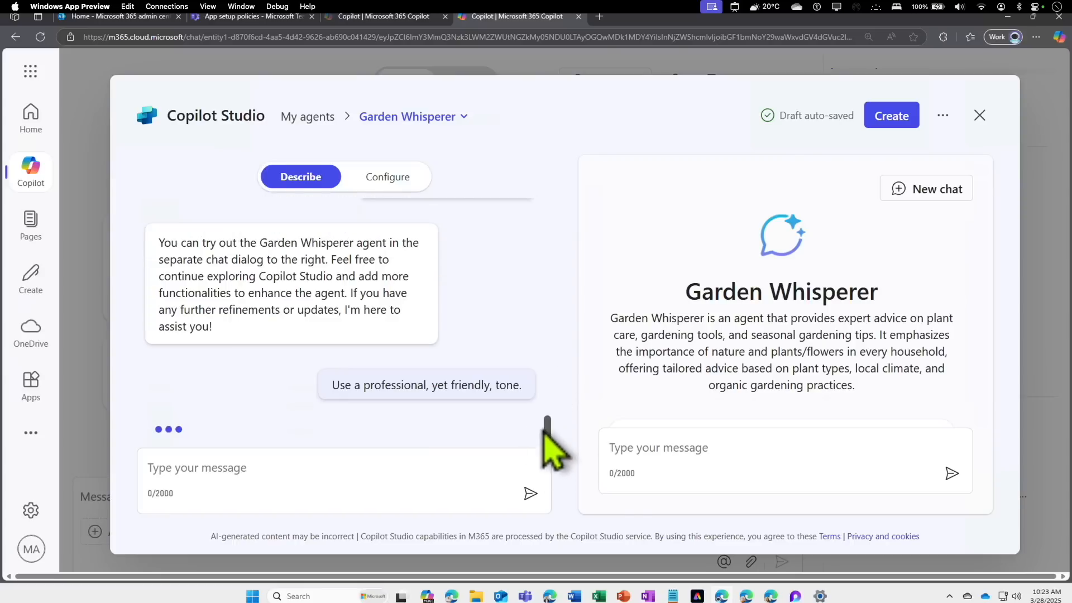
click(402, 183)
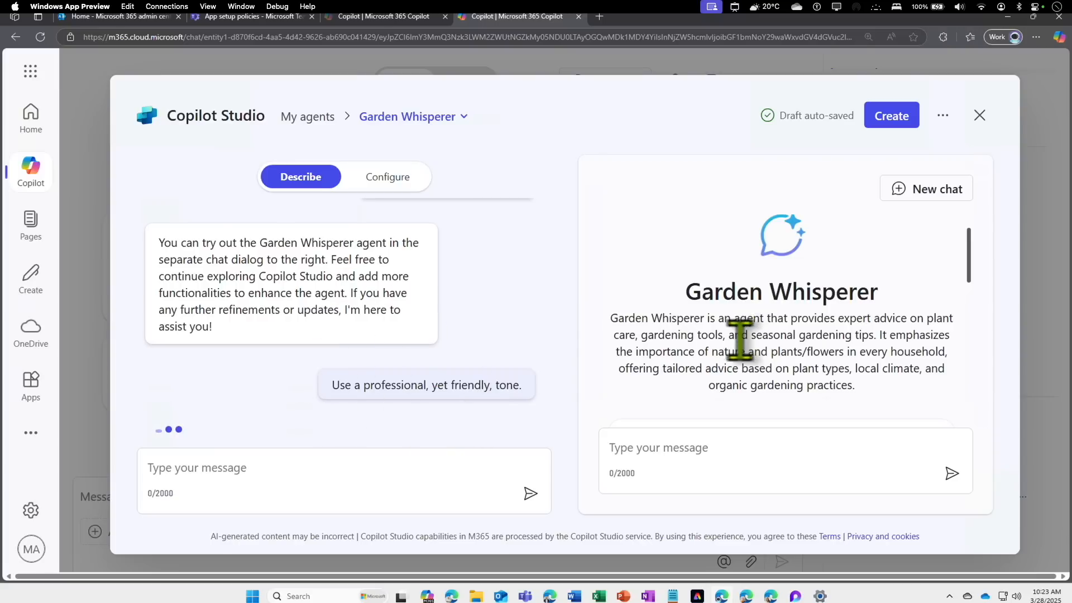
scroll(737, 343, down, 3)
scroll(740, 349, down, 5)
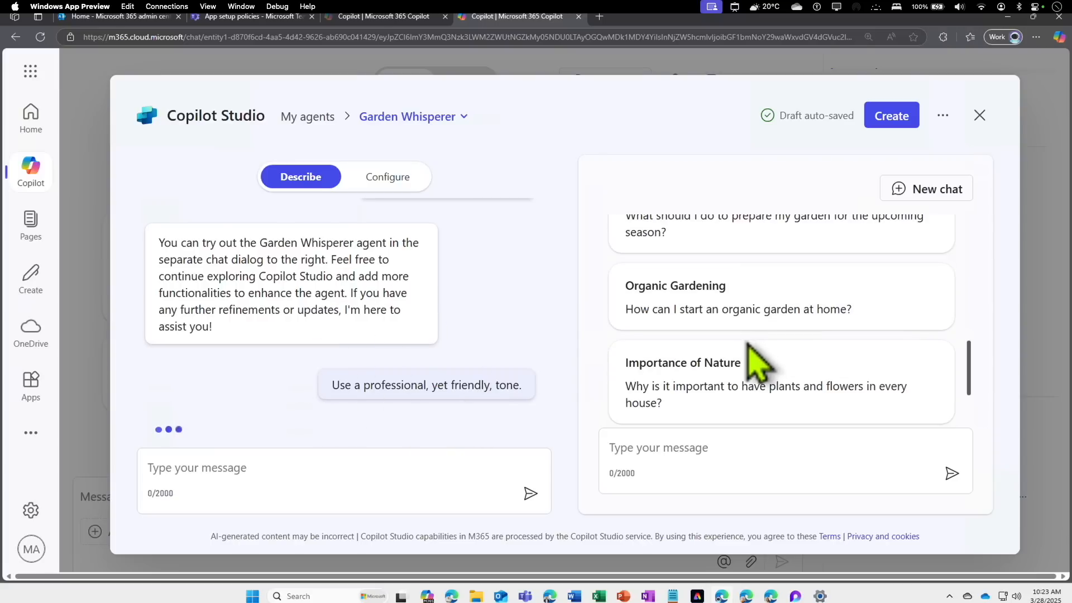
scroll(752, 363, down, 1)
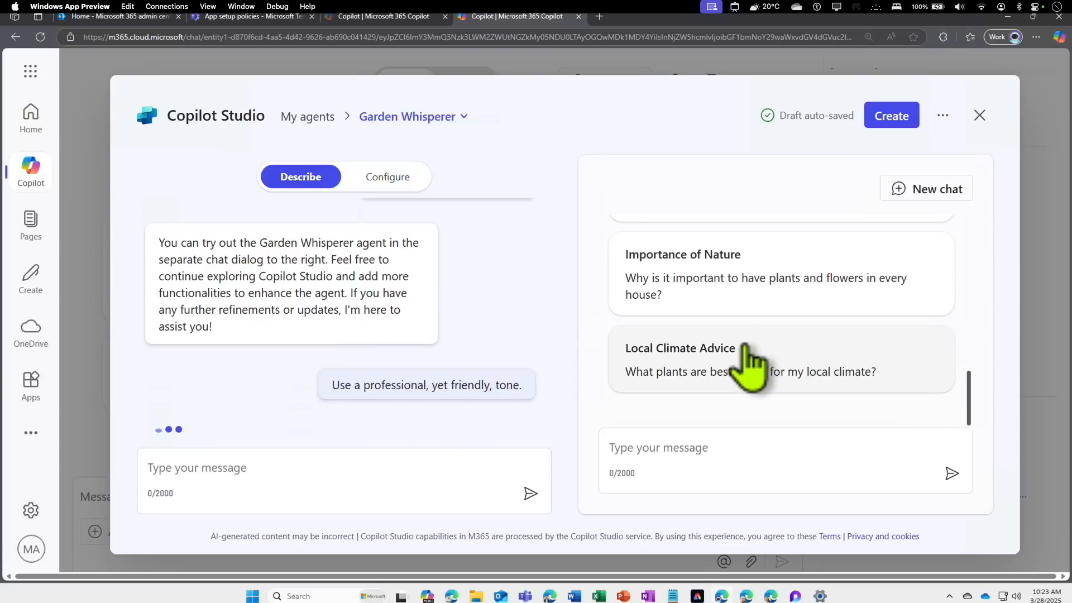
Open the agent's detailed configuration and read through its name and full description
click(382, 184)
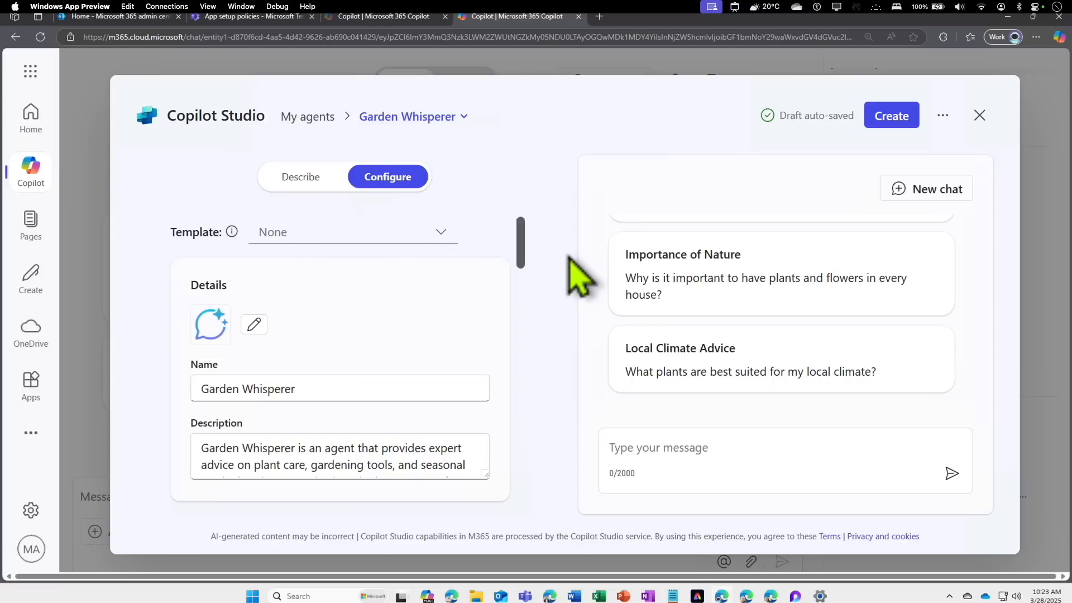
scroll(215, 251, down, 2)
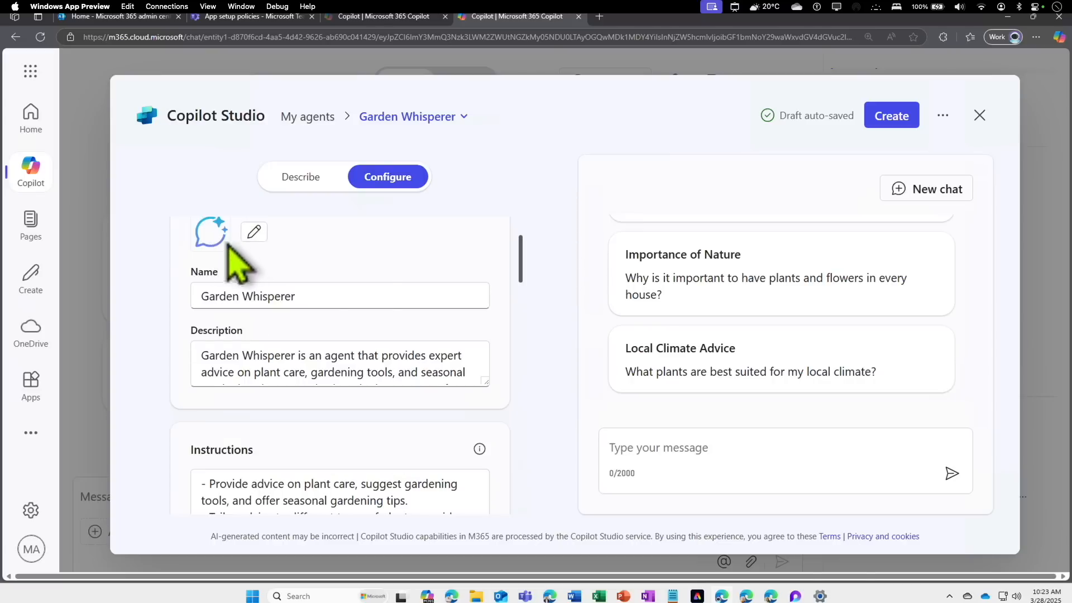
drag(216, 365, 359, 367)
click(358, 373)
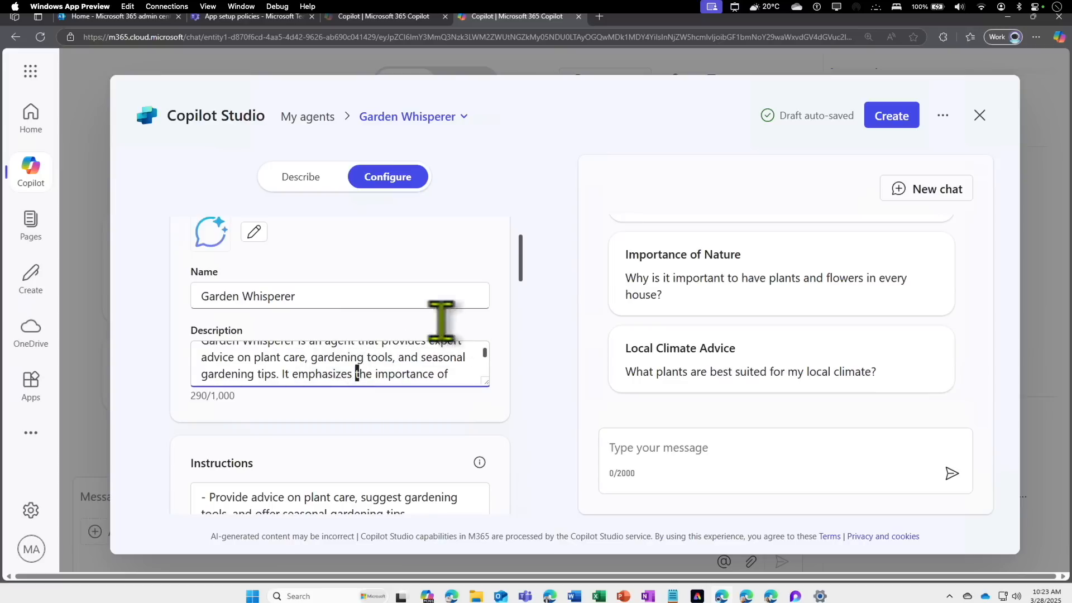
mouse_move(271, 371)
mouse_down()
mouse_move(266, 384)
mouse_move(342, 383)
mouse_move(279, 391)
mouse_up()
click(278, 382)
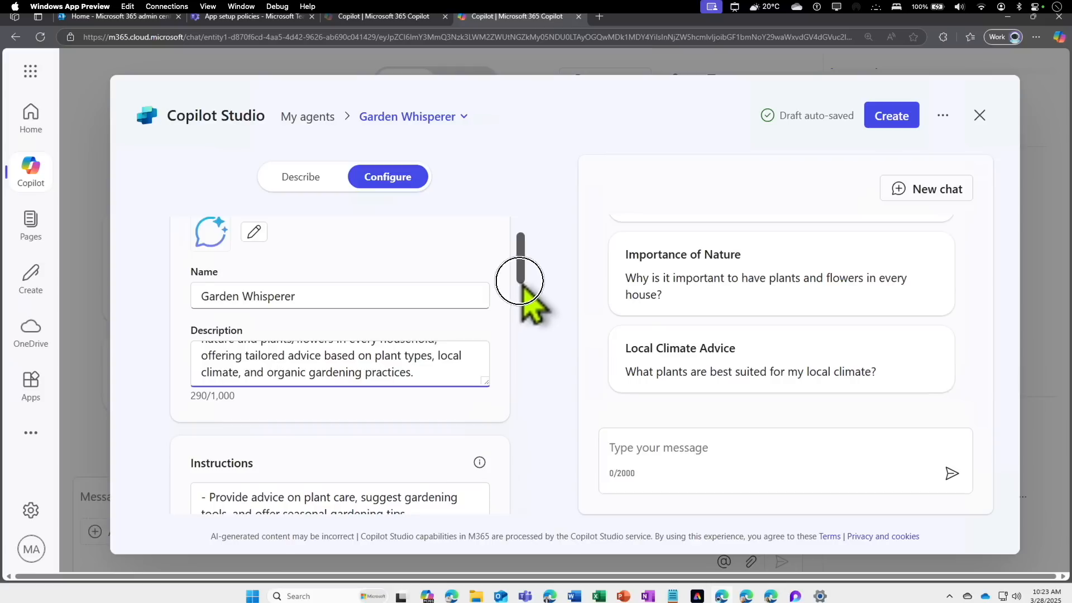
Examine the agent's generated instructions, from the plant care advice to the nature and tone guidelines
scroll(529, 301, down, 3)
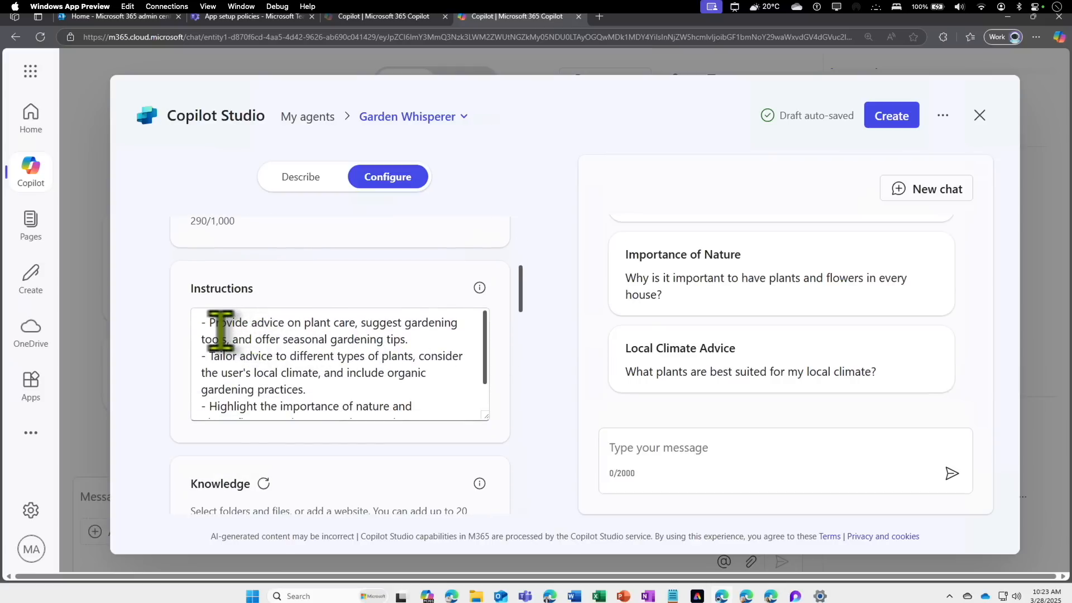
scroll(230, 348, down, 1)
scroll(232, 348, up, 1)
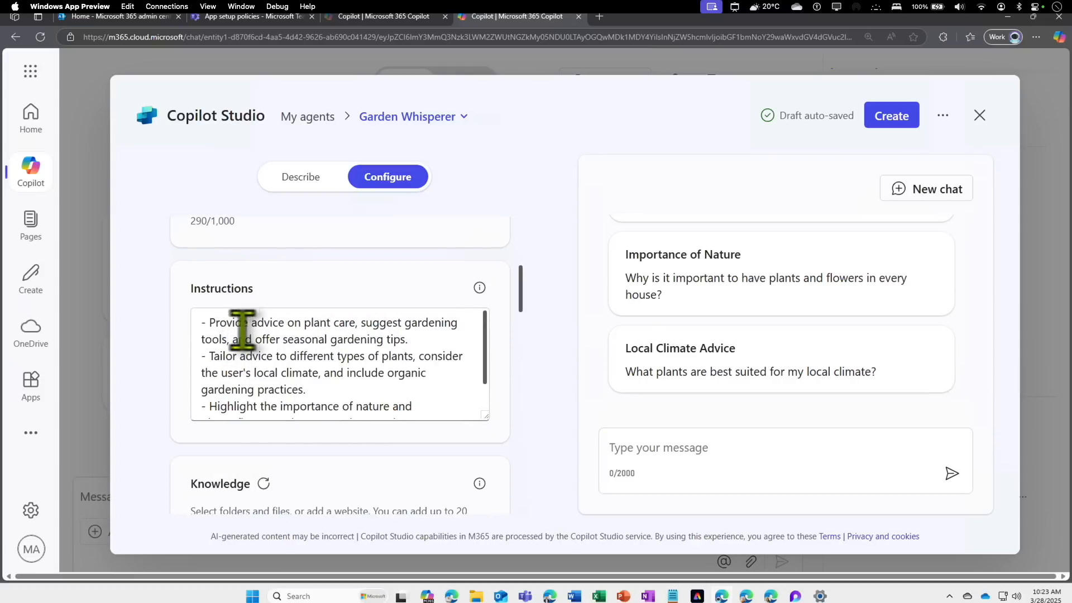
click(240, 332)
drag(264, 351, 373, 379)
scroll(357, 391, down, 2)
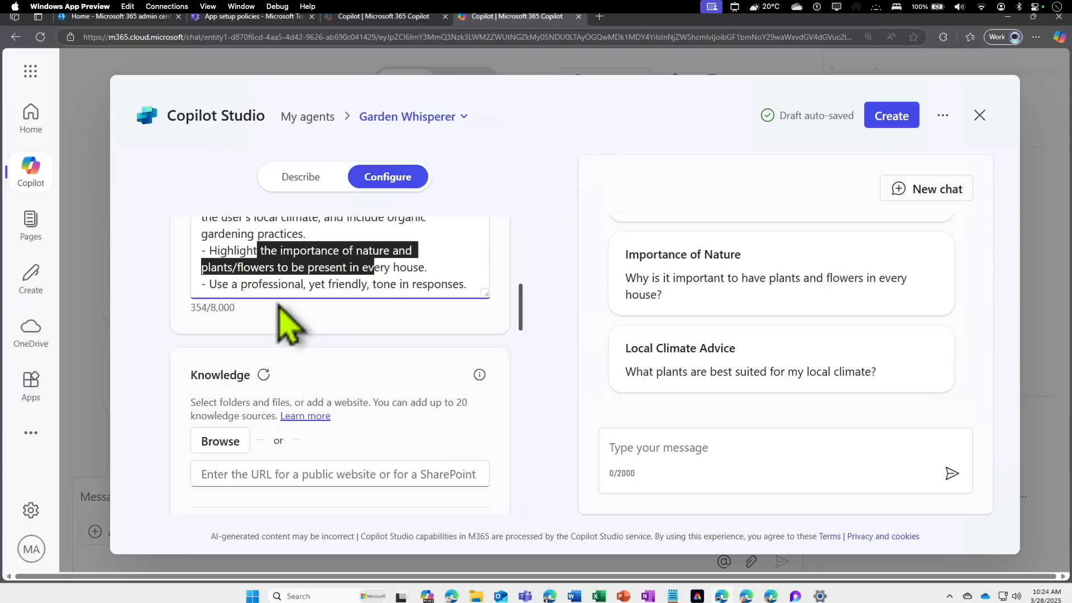
click(264, 289)
drag(232, 288, 430, 288)
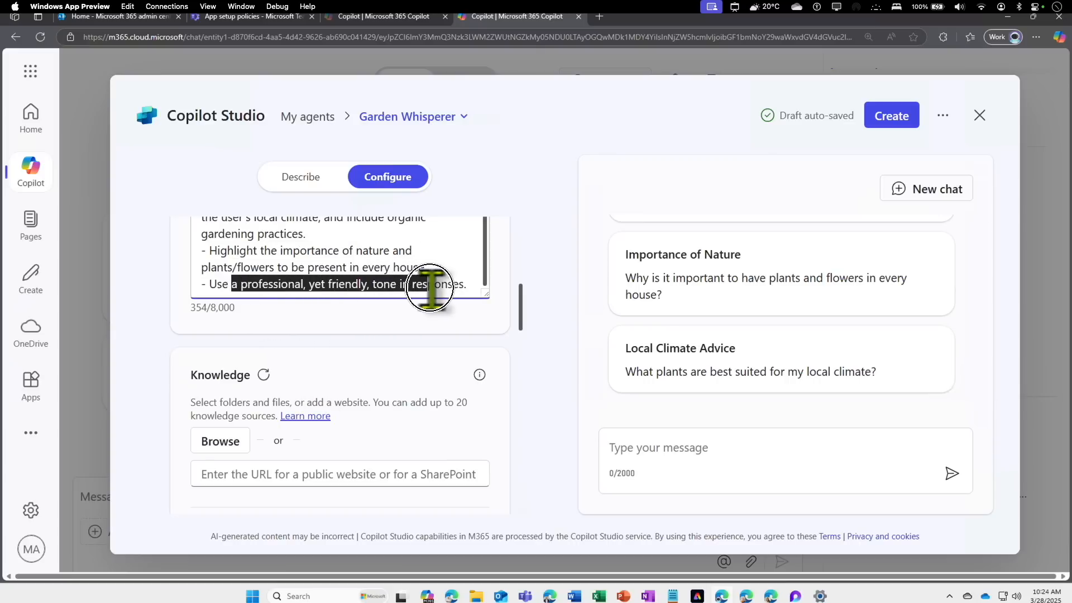
click(473, 285)
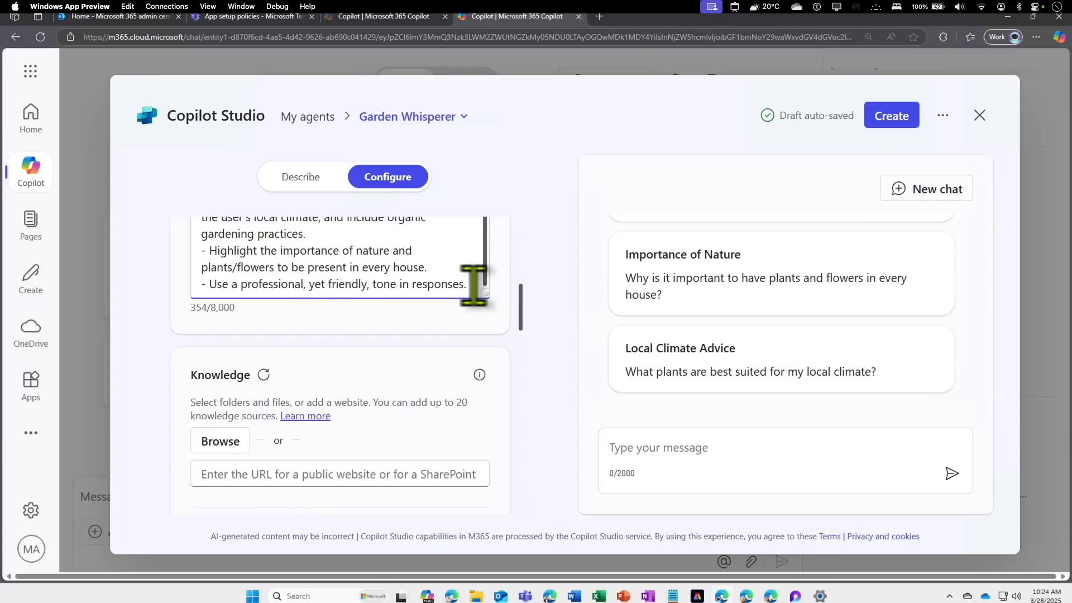
click(200, 282)
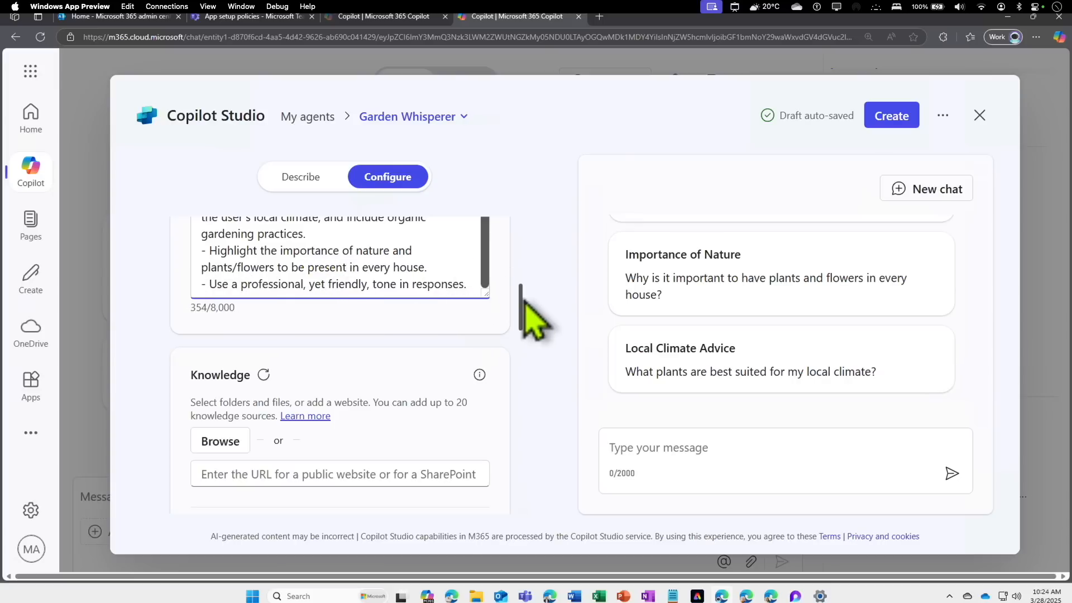
Review the agent's knowledge sources, capabilities and starter prompts, and return to the conversation that describes the agent
drag(520, 302, 531, 335)
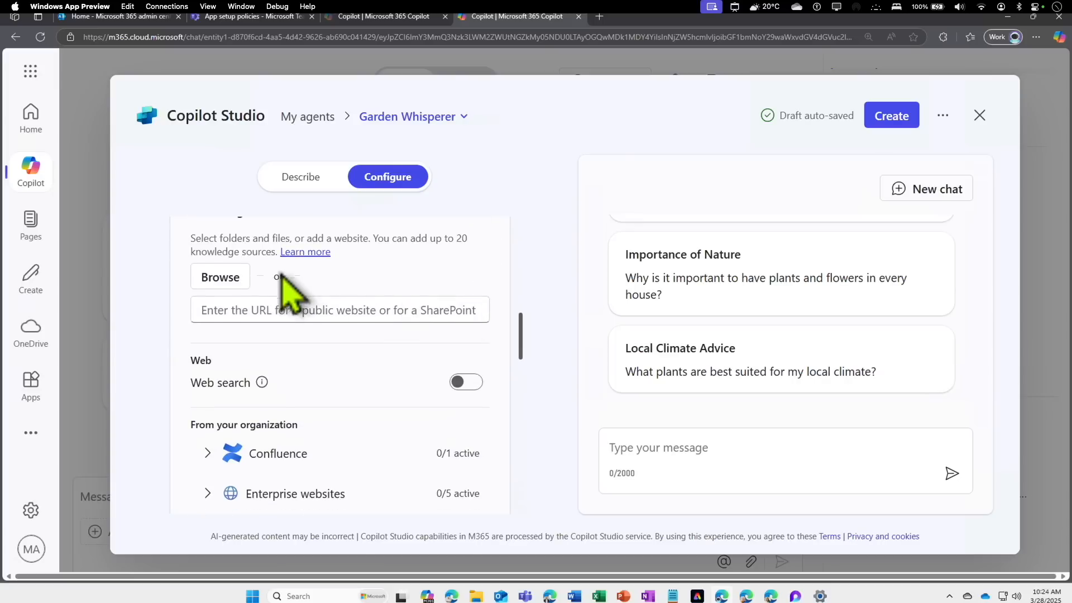
drag(519, 348, 520, 442)
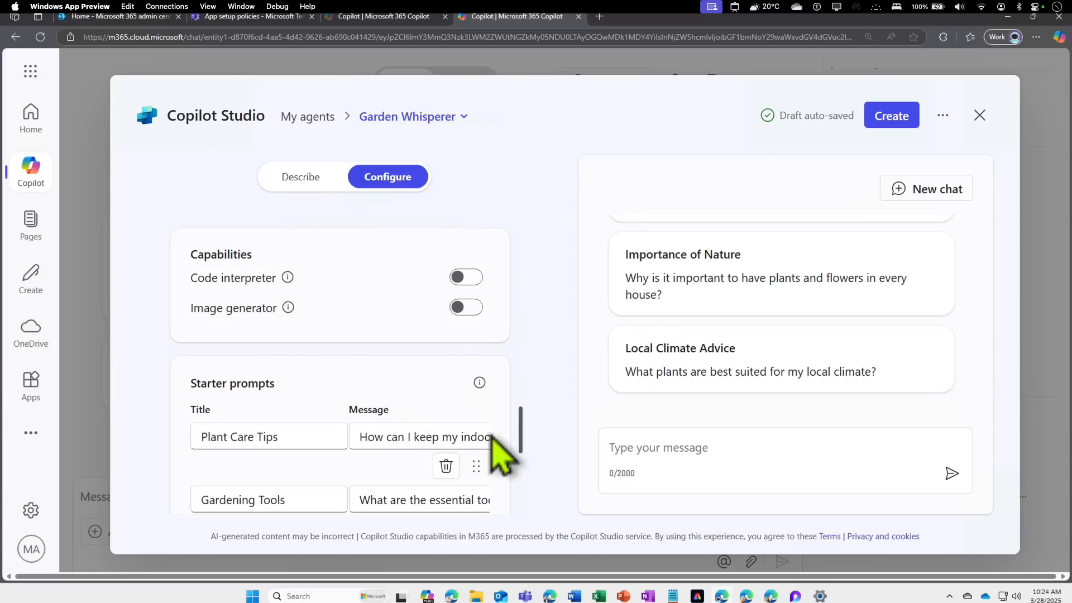
drag(523, 433, 523, 463)
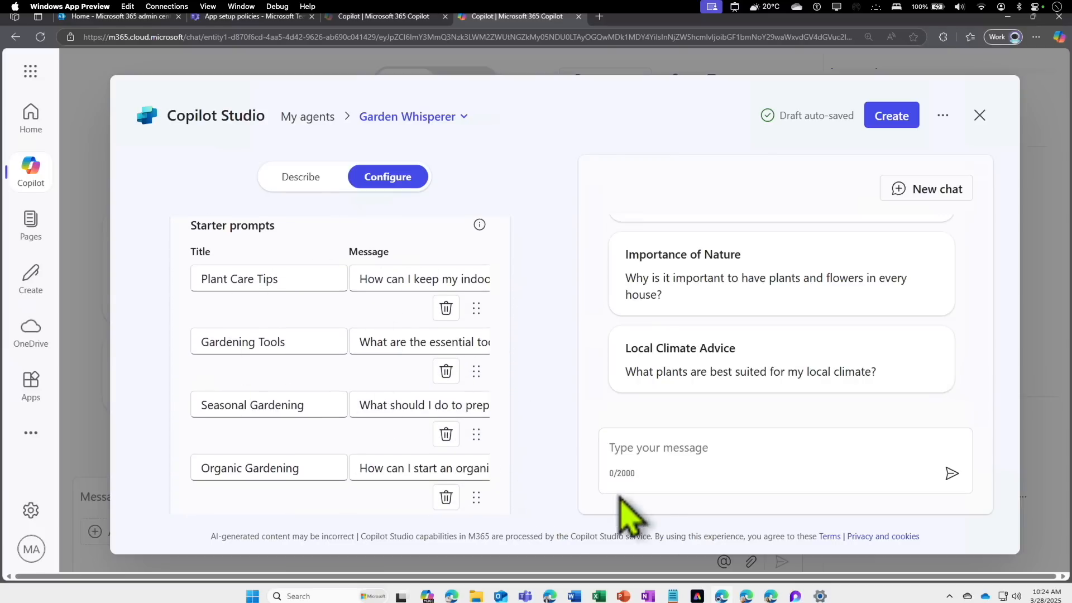
scroll(514, 478, up, 10)
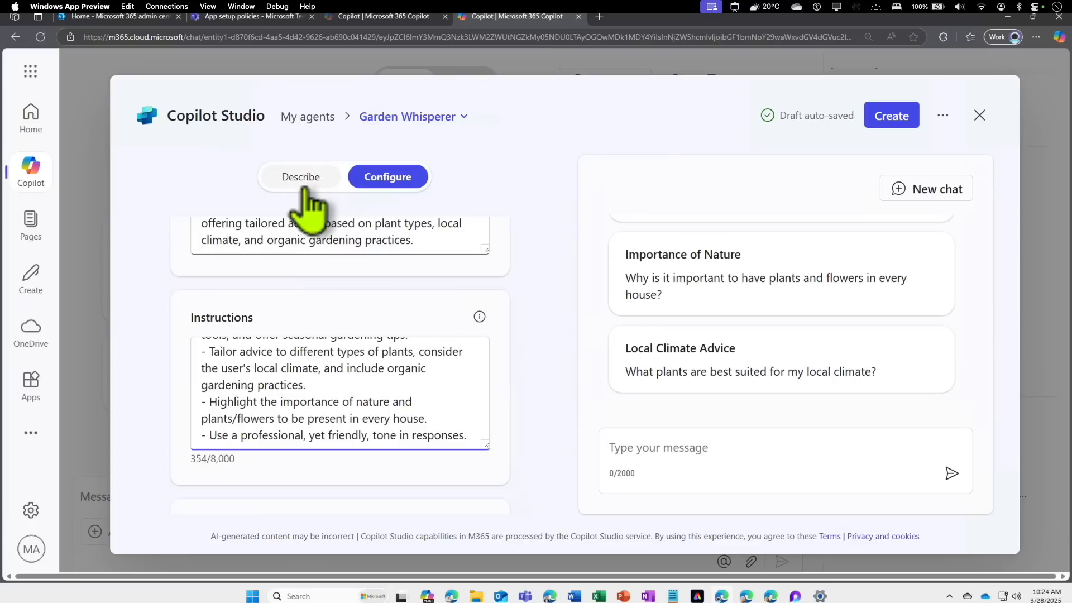
click(300, 185)
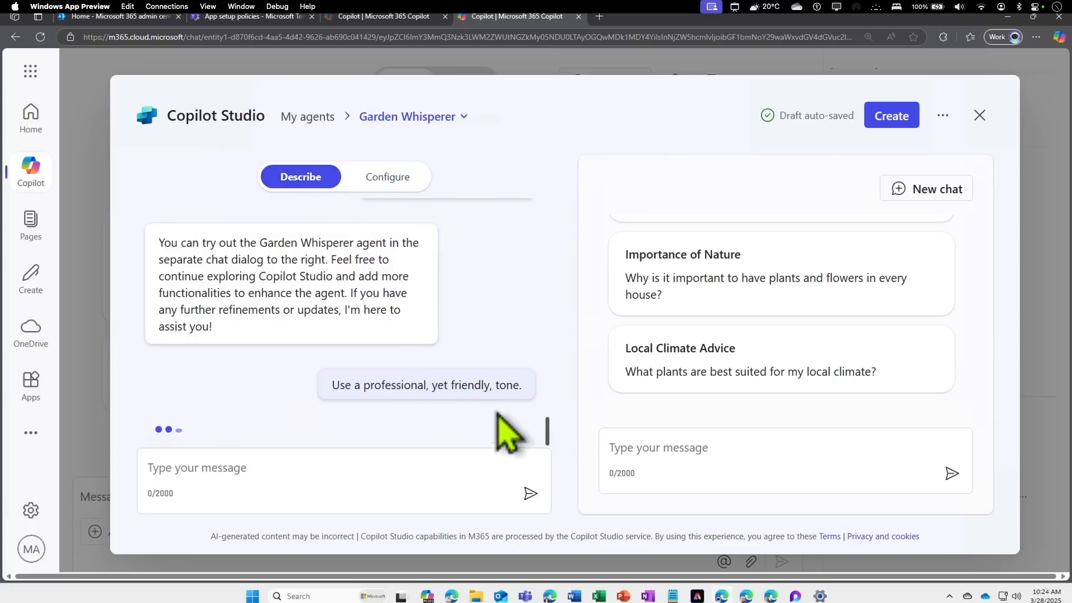
scroll(541, 391, up, 10)
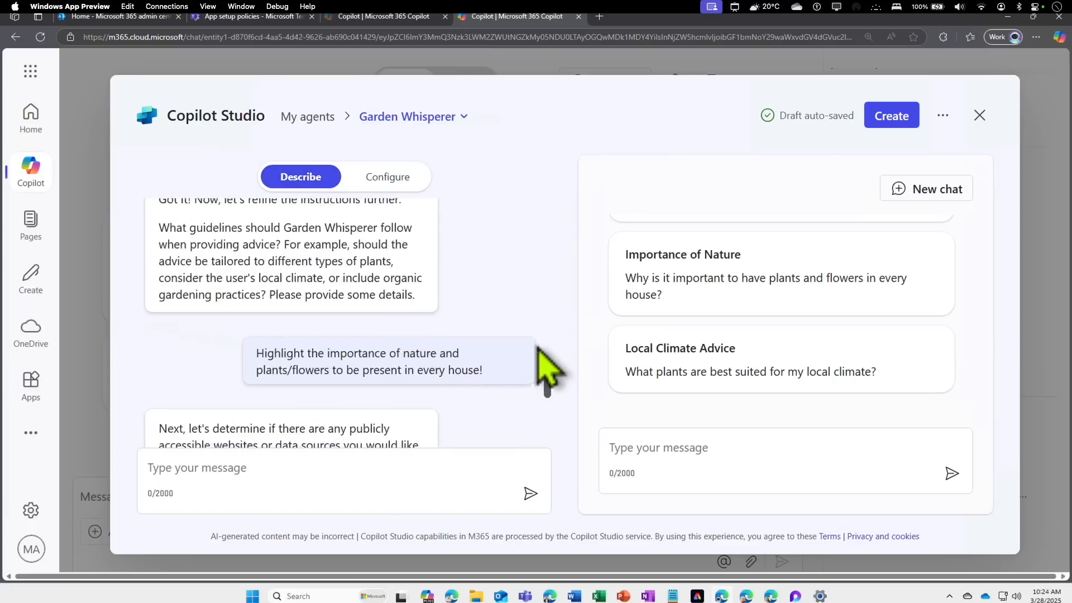
Create the Garden Whisperer agent and copy its link
click(892, 117)
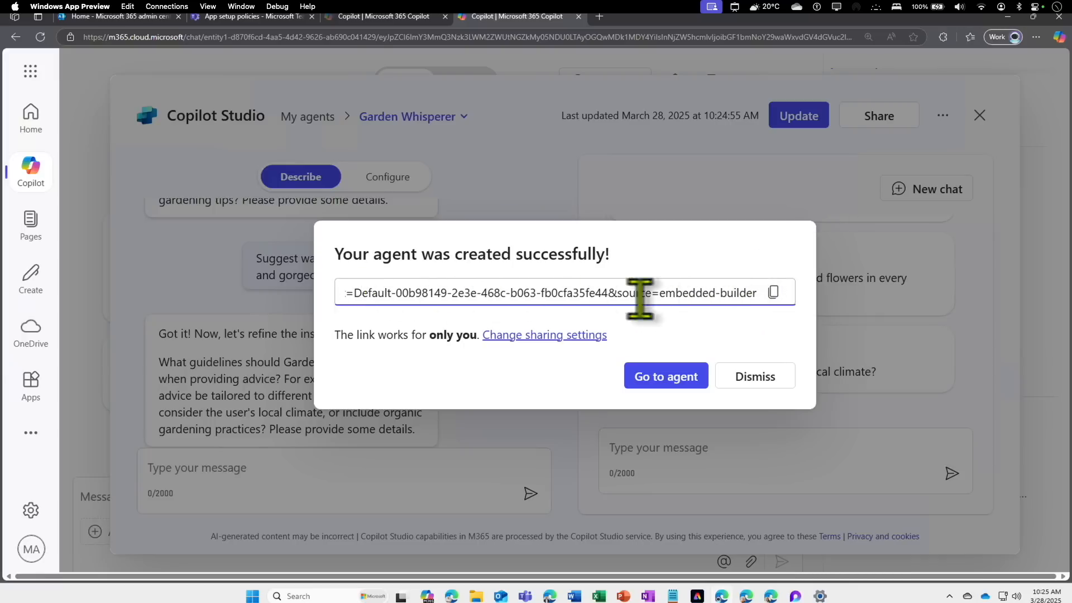
click(773, 294)
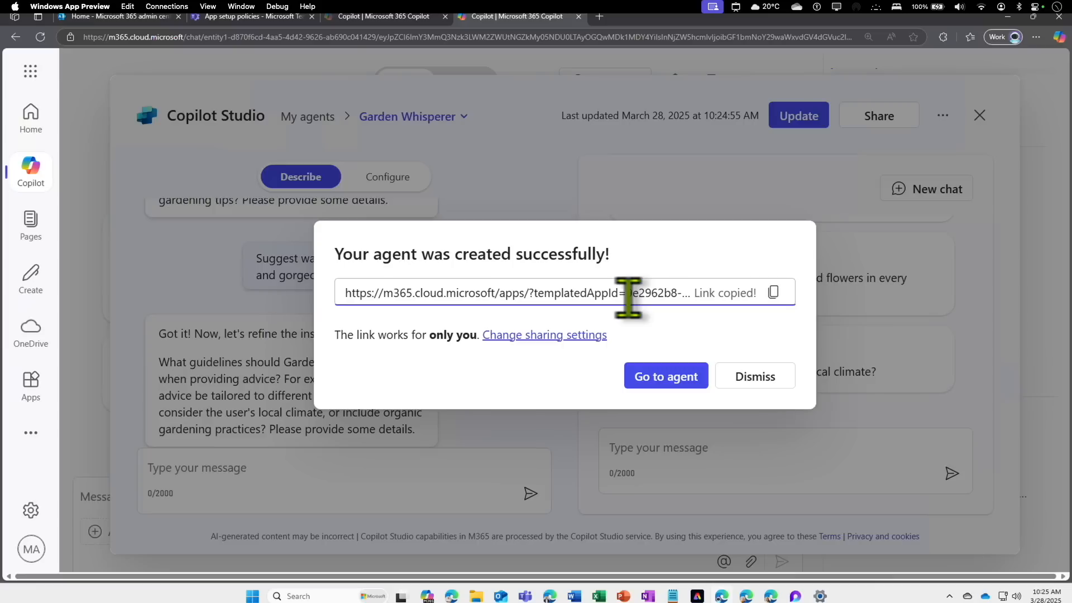
Check the link's sharing options, trying access for anyone in the organization, and leave the sharing settings without saving
click(524, 337)
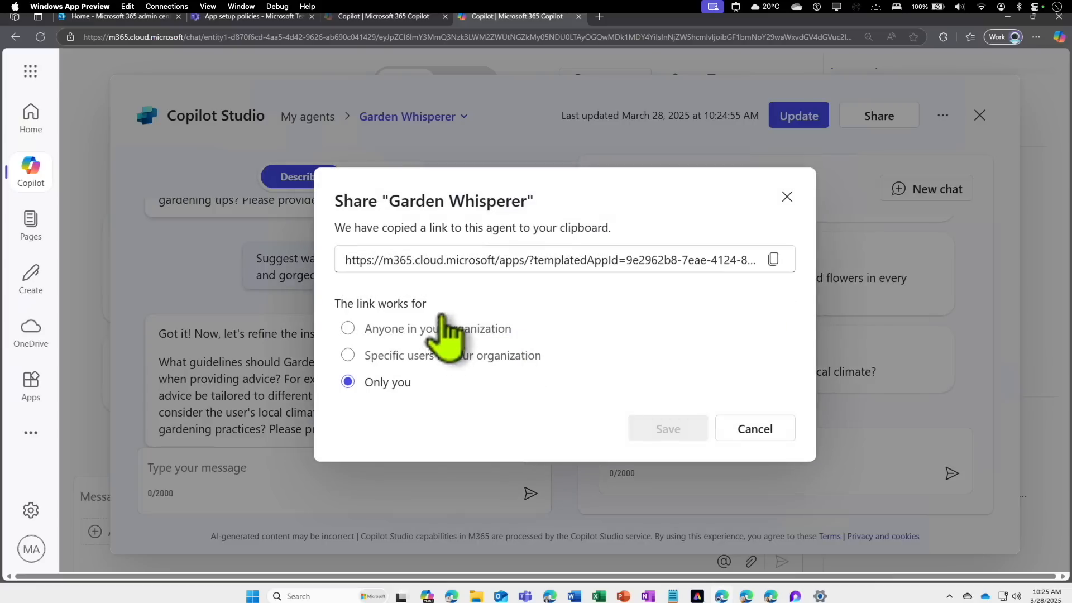
click(531, 260)
drag(437, 260, 618, 261)
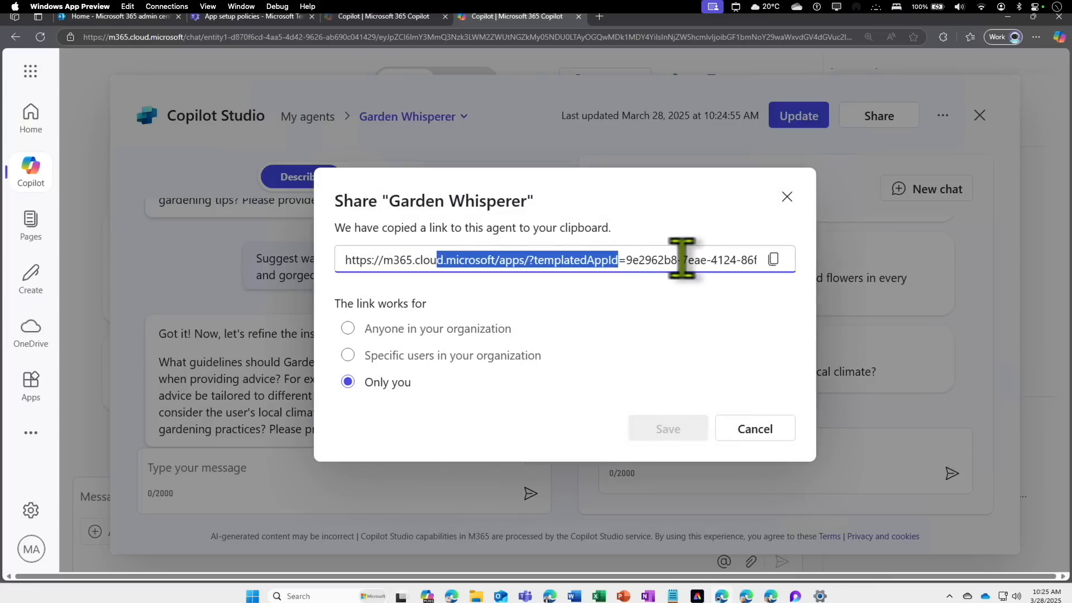
click(429, 358)
click(441, 327)
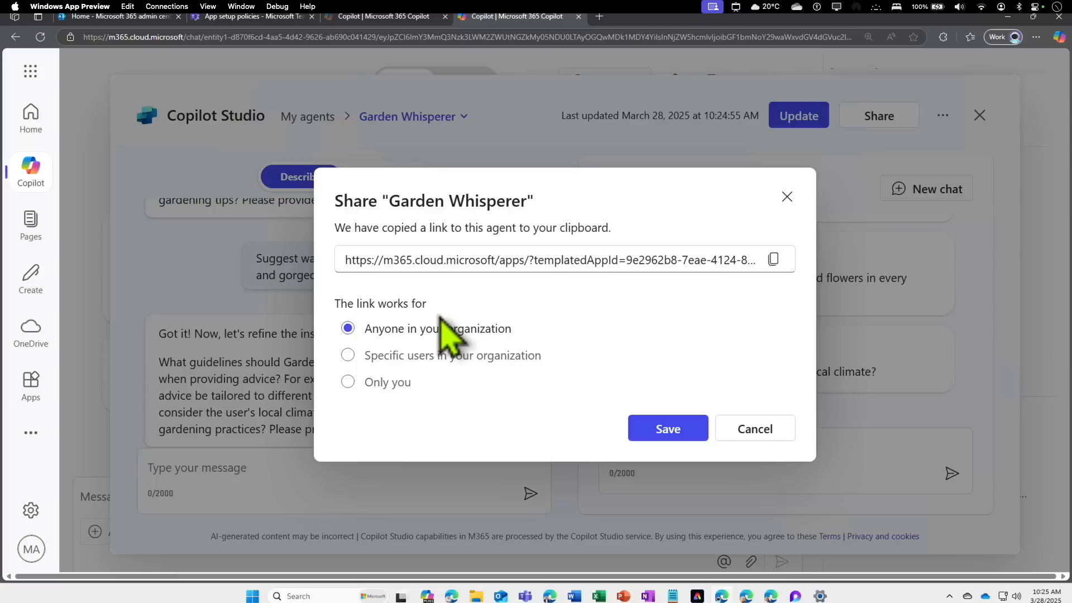
click(771, 430)
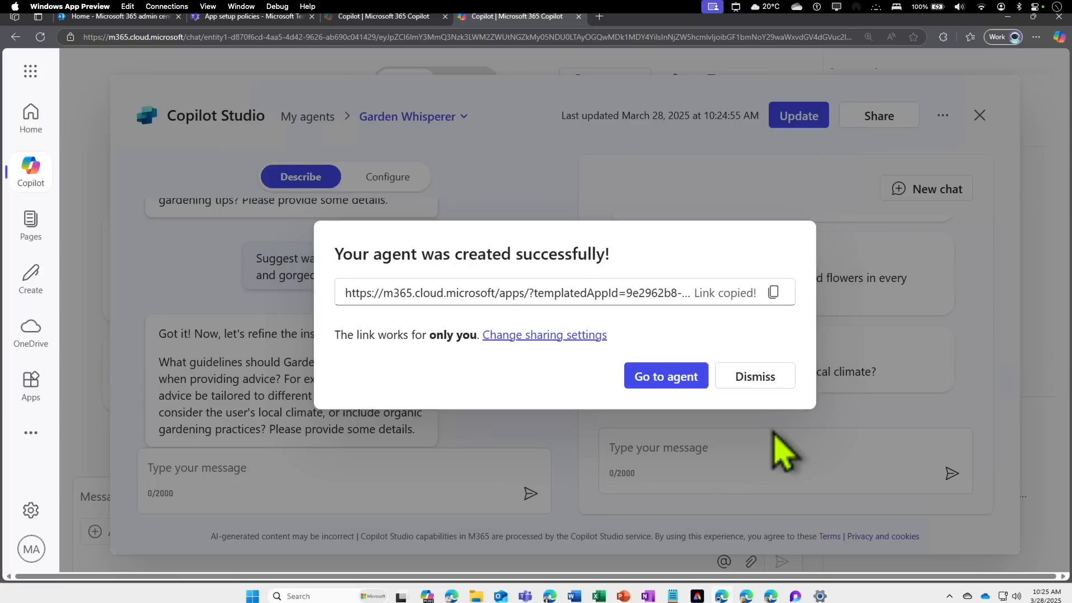
Open the newly created Garden Whisperer agent and look over its name, starter prompts and message box
click(670, 386)
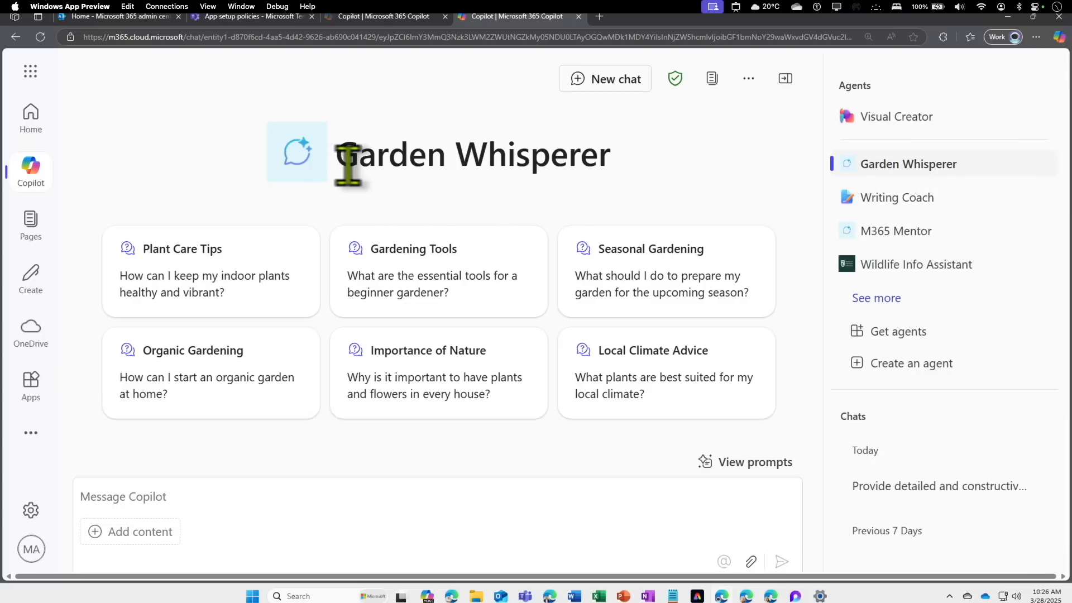
drag(337, 155, 507, 156)
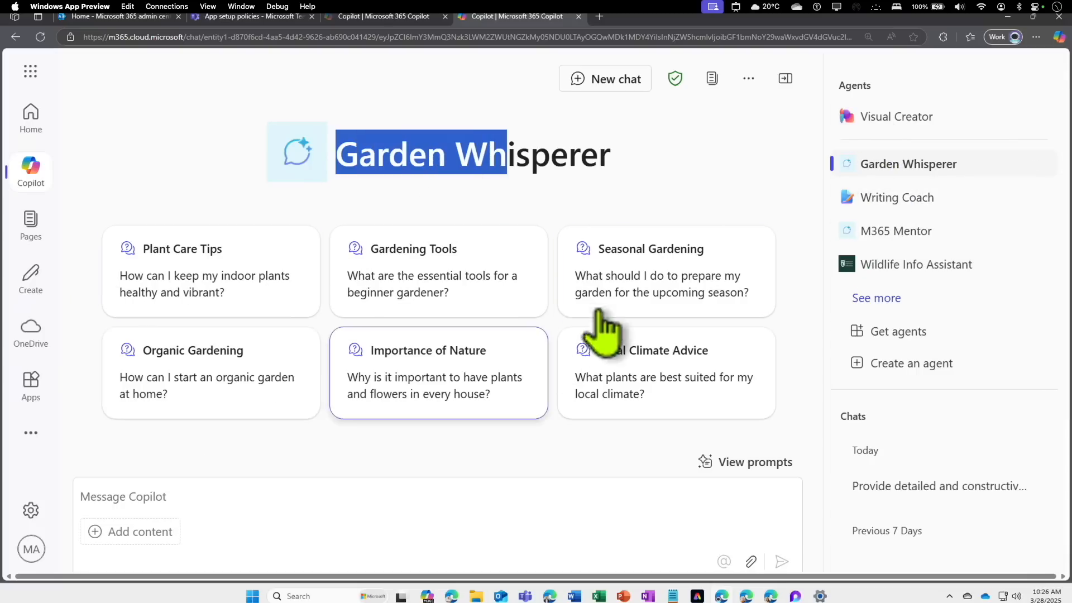
click(328, 283)
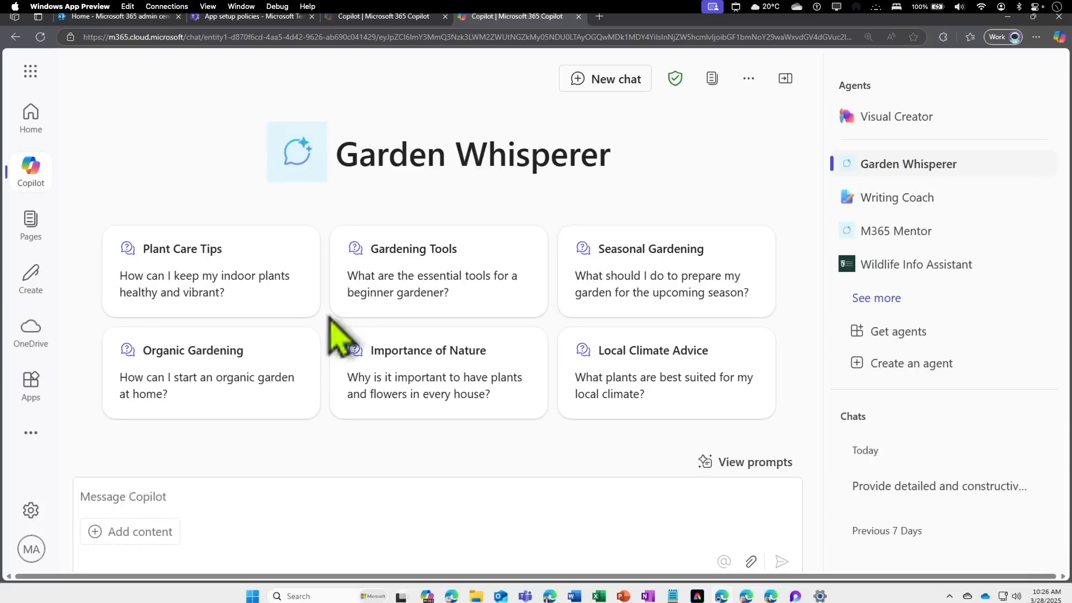
drag(358, 165, 582, 151)
click(612, 162)
click(421, 492)
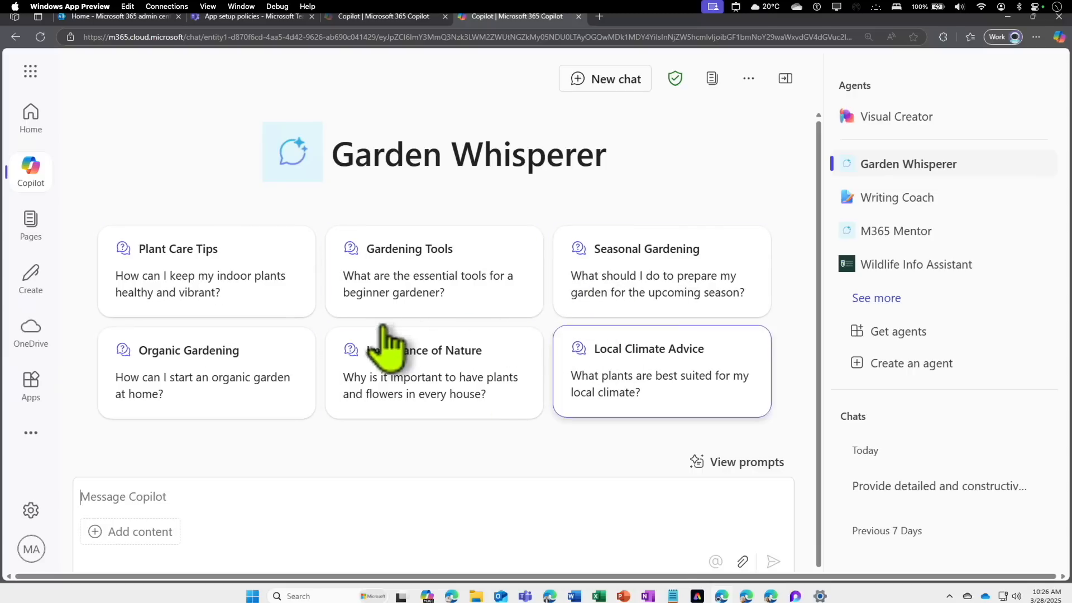
Send the agent the Plant Care Tips starter prompt, "How can I keep my indoor plants healthy and vibrant?"
click(258, 300)
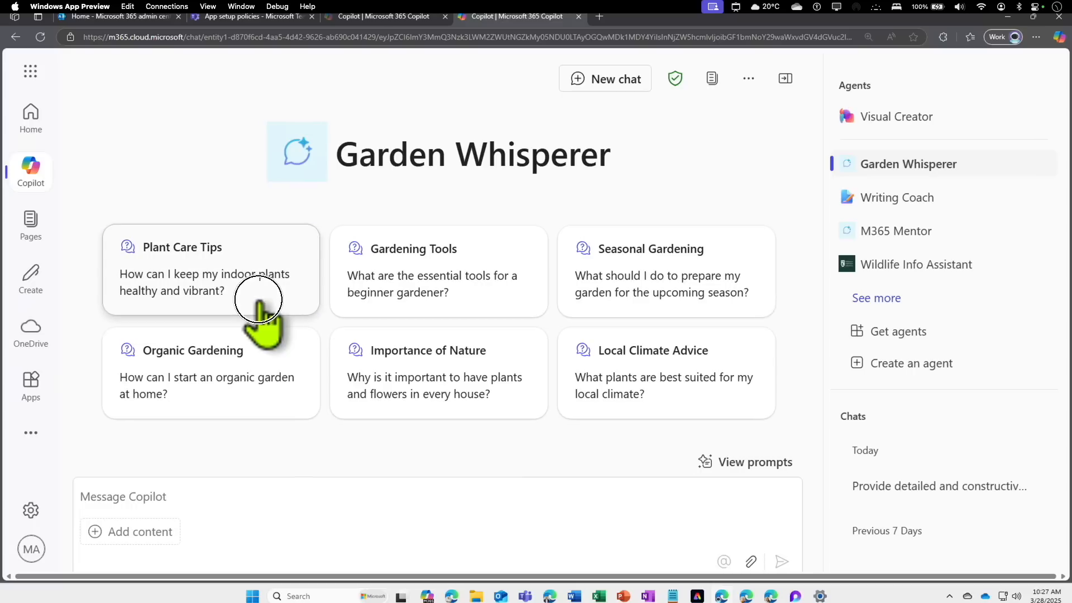
click(259, 300)
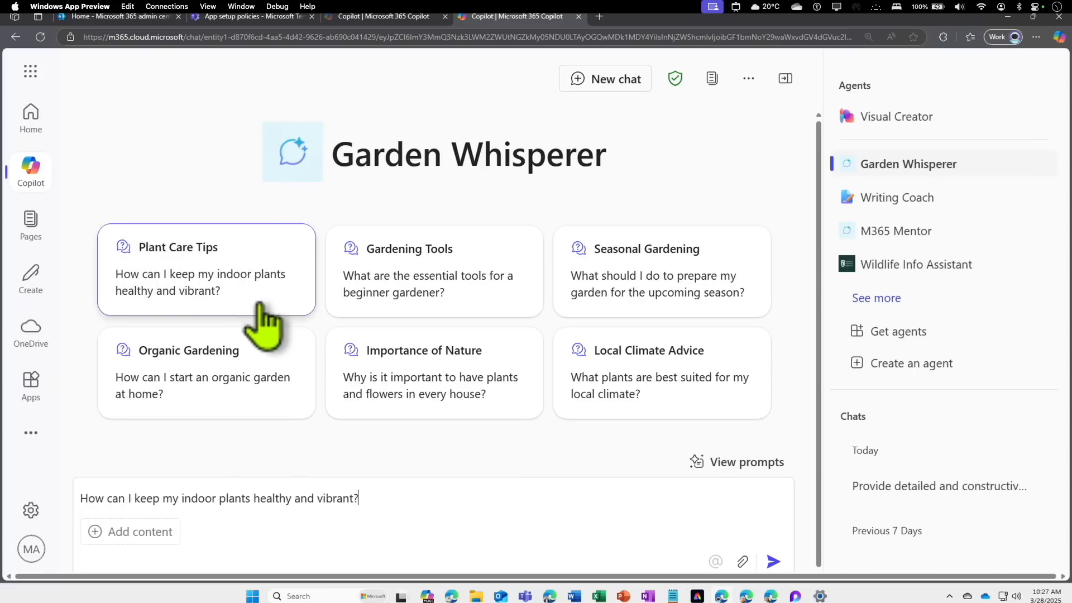
click(781, 562)
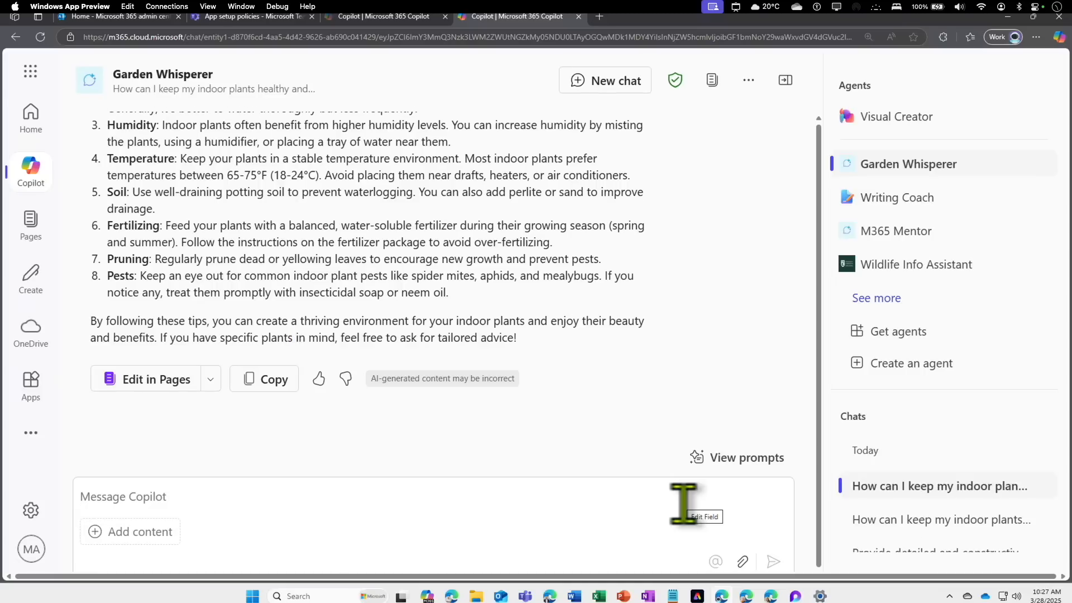
Read the introduction of the agent's answer and its tips on light and watering
scroll(430, 328, up, 4)
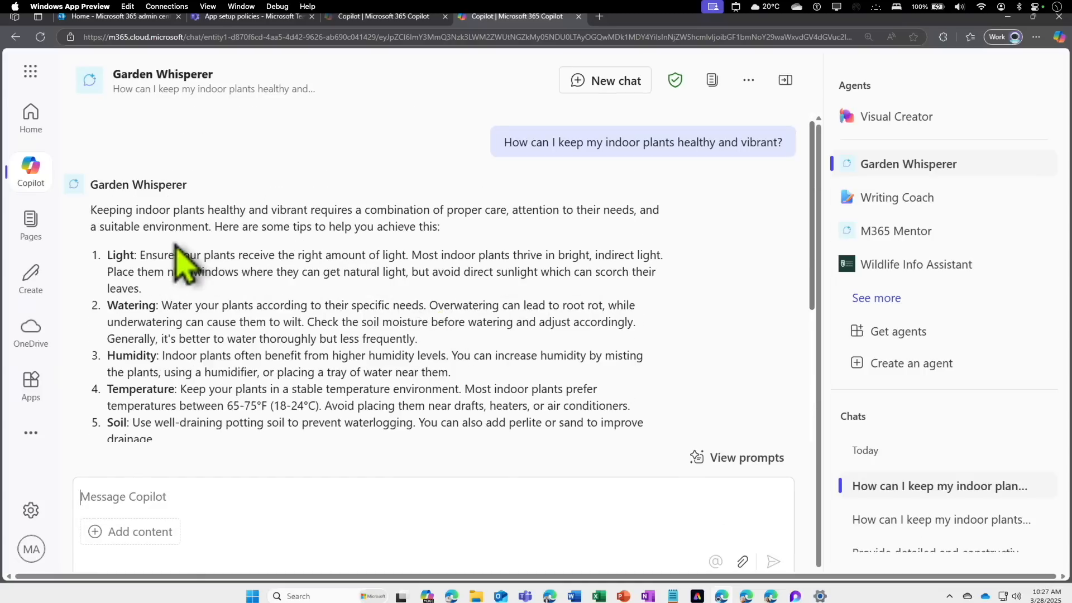
drag(177, 215, 559, 210)
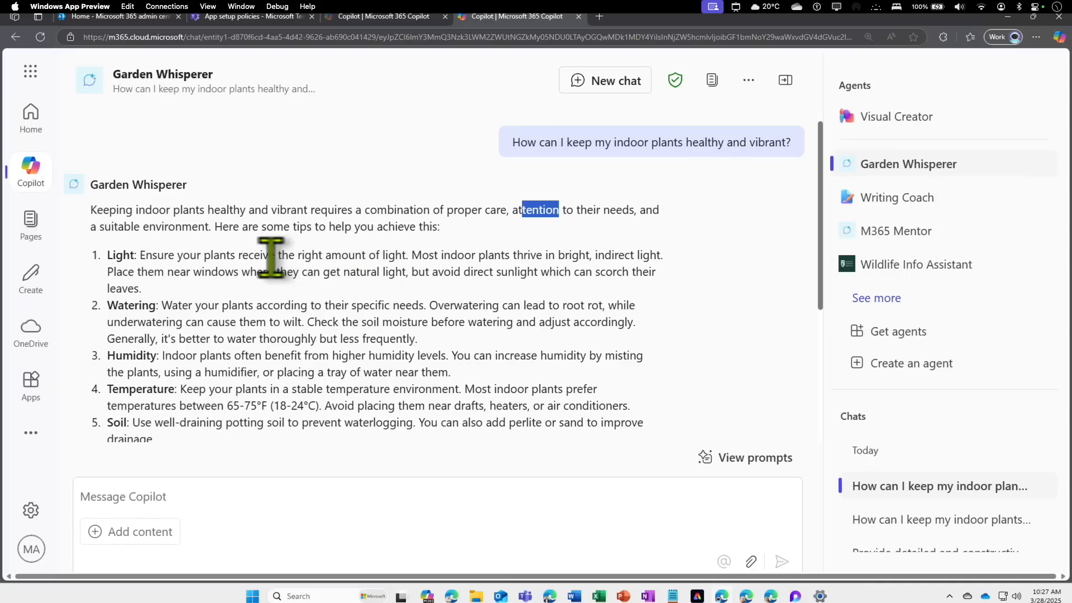
scroll(270, 261, down, 1)
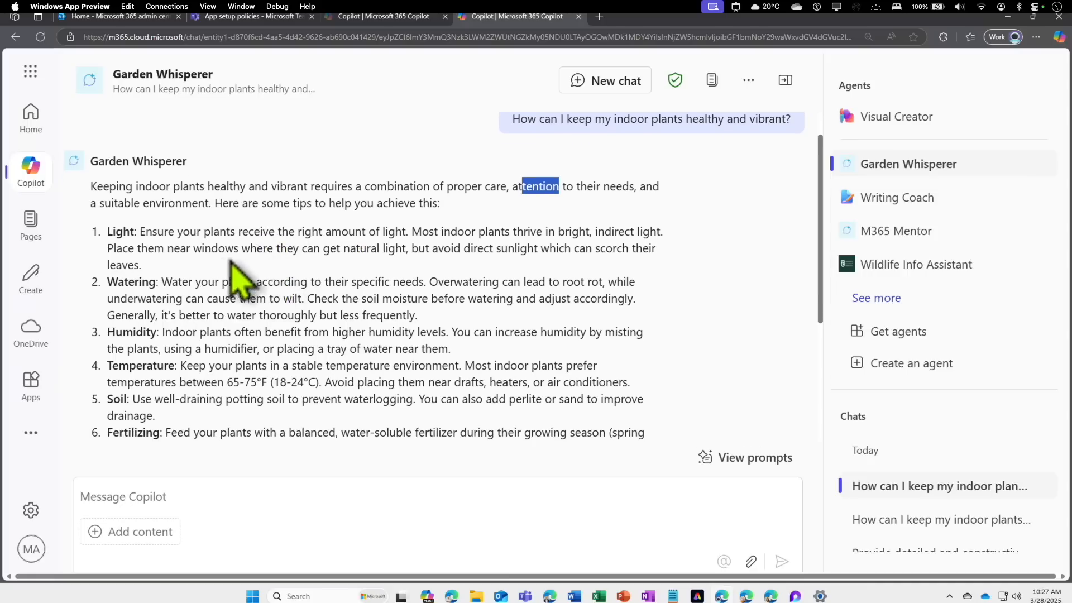
drag(108, 232, 383, 233)
scroll(120, 263, down, 1)
drag(119, 264, 429, 263)
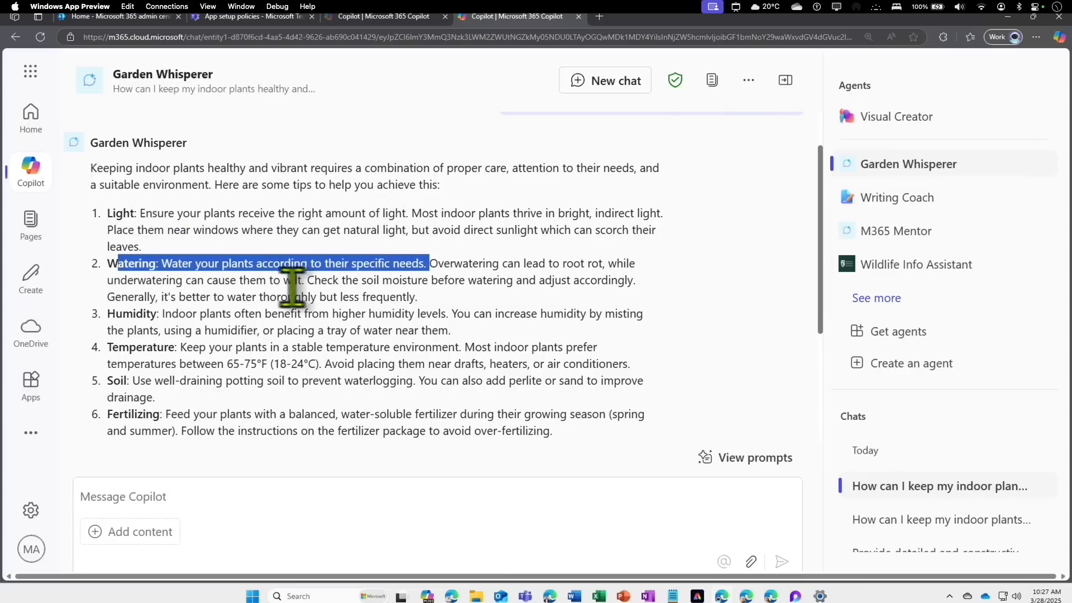
scroll(271, 295, down, 1)
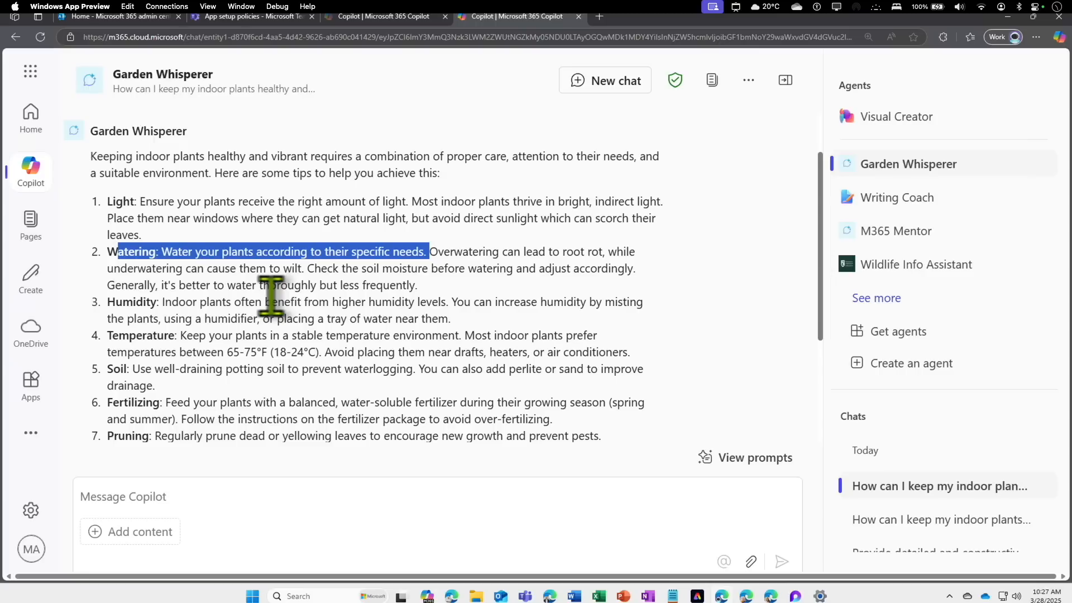
scroll(271, 294, down, 1)
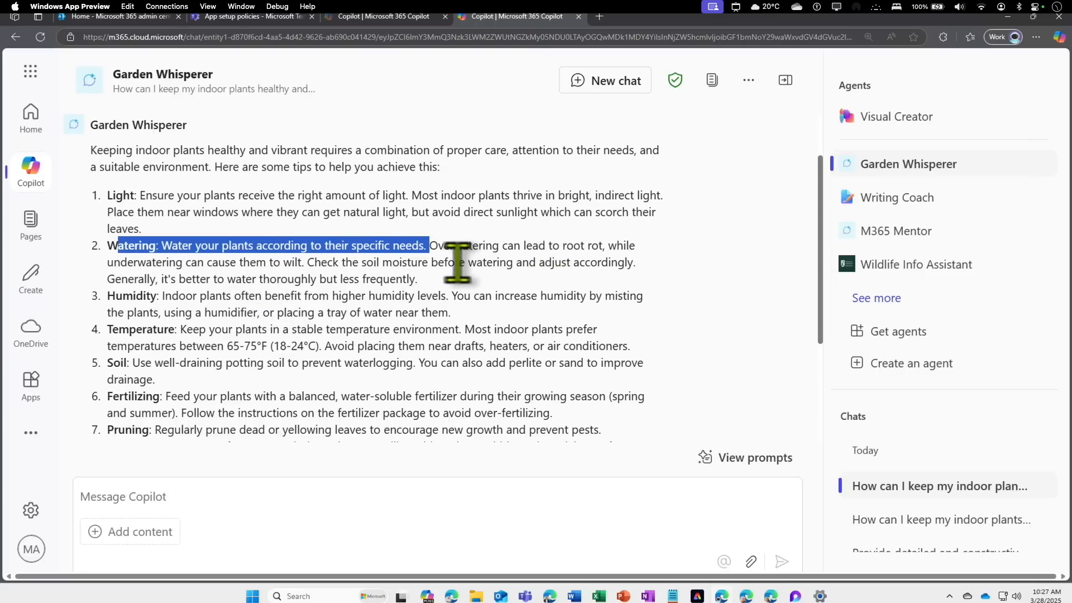
drag(198, 263, 313, 263)
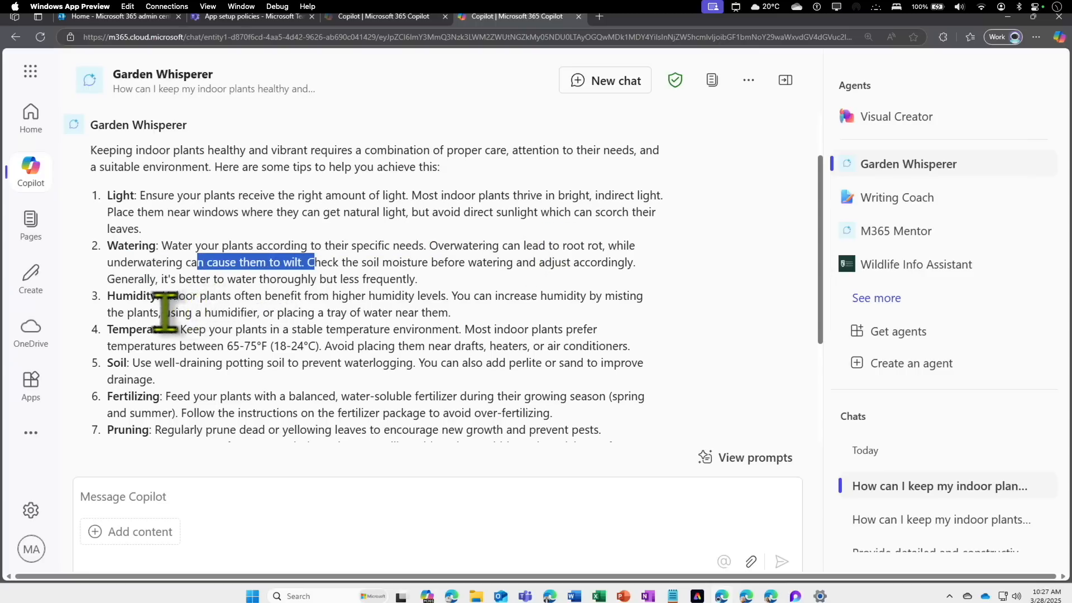
Read the remaining tips from humidity to pests and the closing advice, and look over the whole answer again
drag(108, 297, 162, 397)
drag(114, 429, 161, 416)
scroll(189, 416, down, 1)
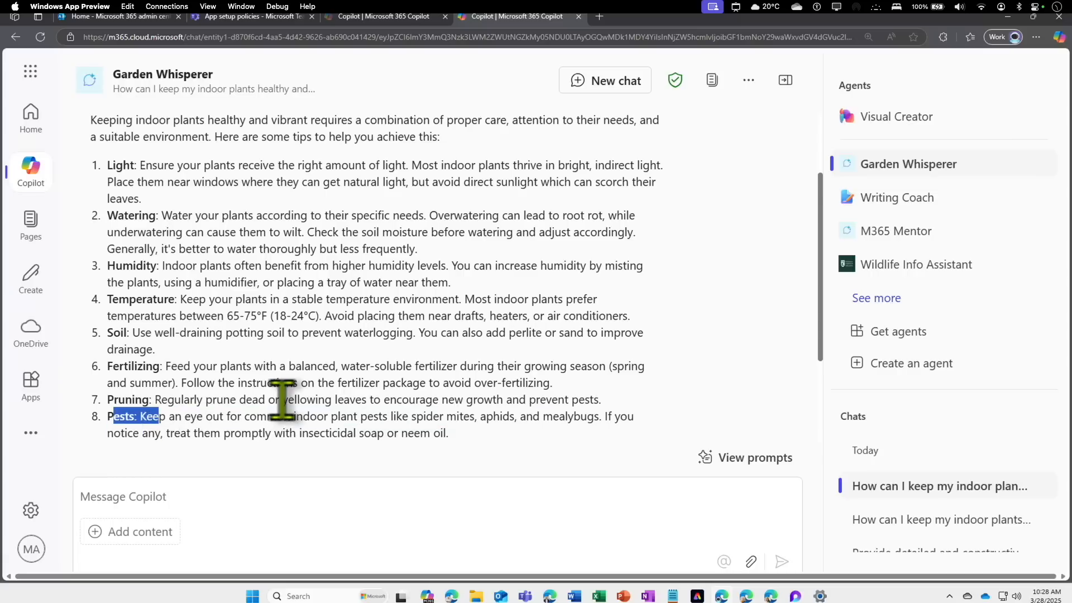
scroll(282, 399, down, 2)
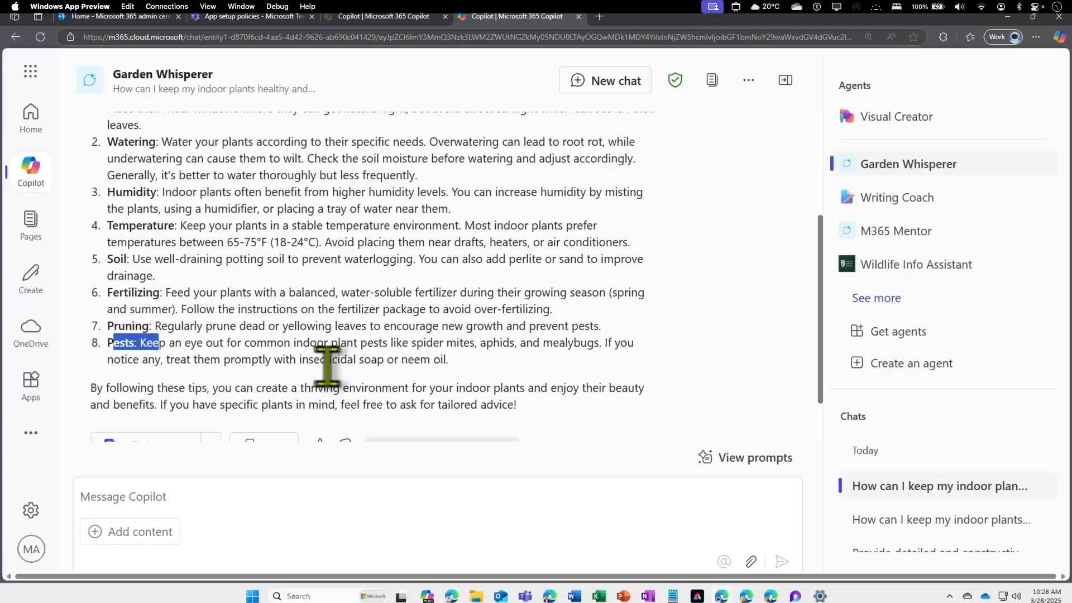
scroll(353, 361, up, 1)
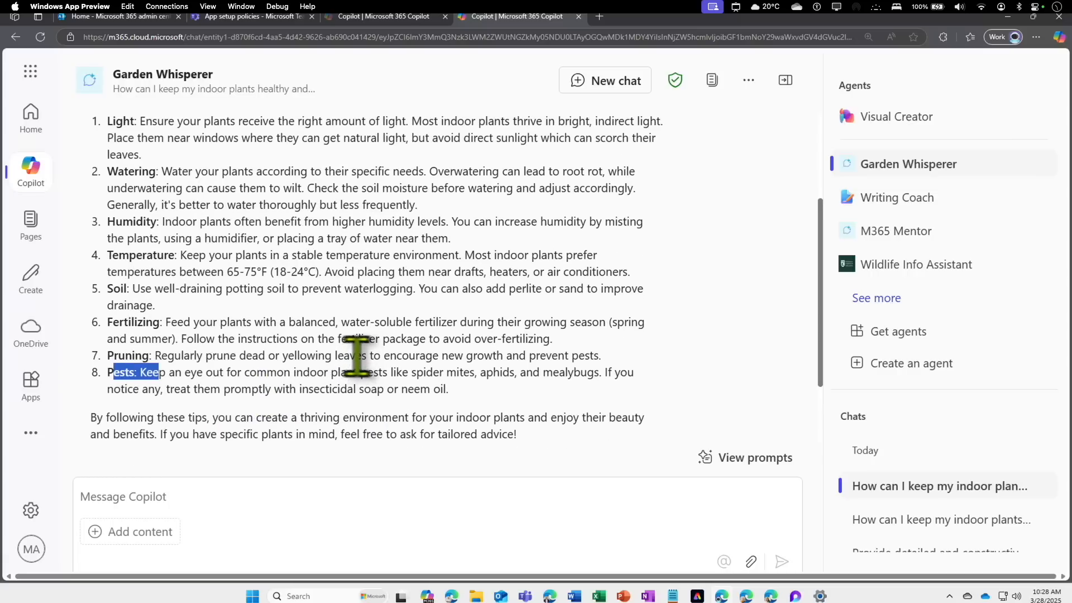
scroll(355, 359, up, 4)
scroll(357, 355, up, 1)
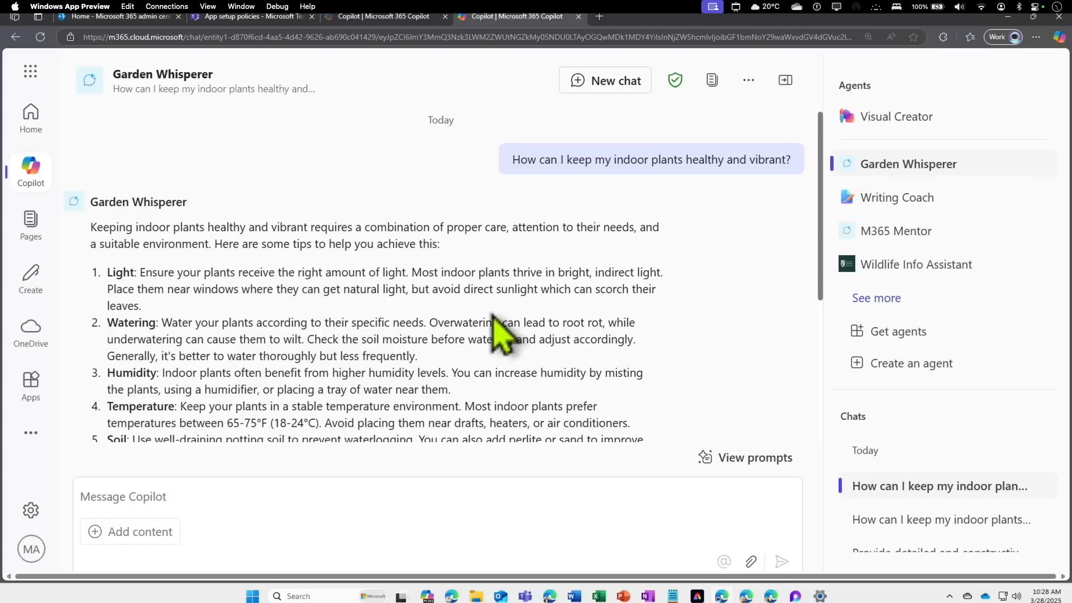
scroll(493, 317, down, 1)
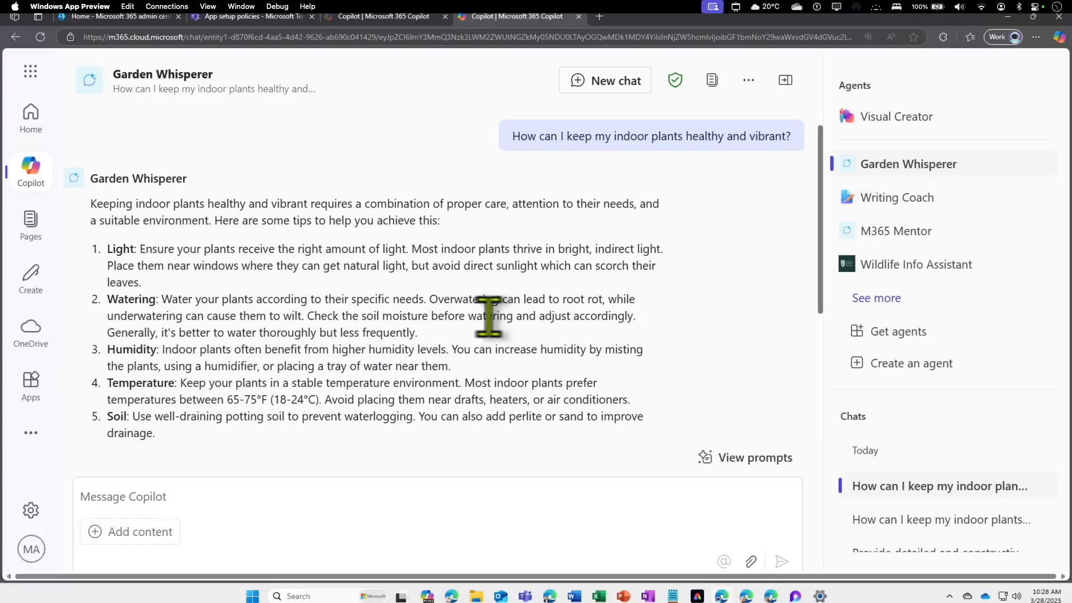
scroll(490, 317, down, 1)
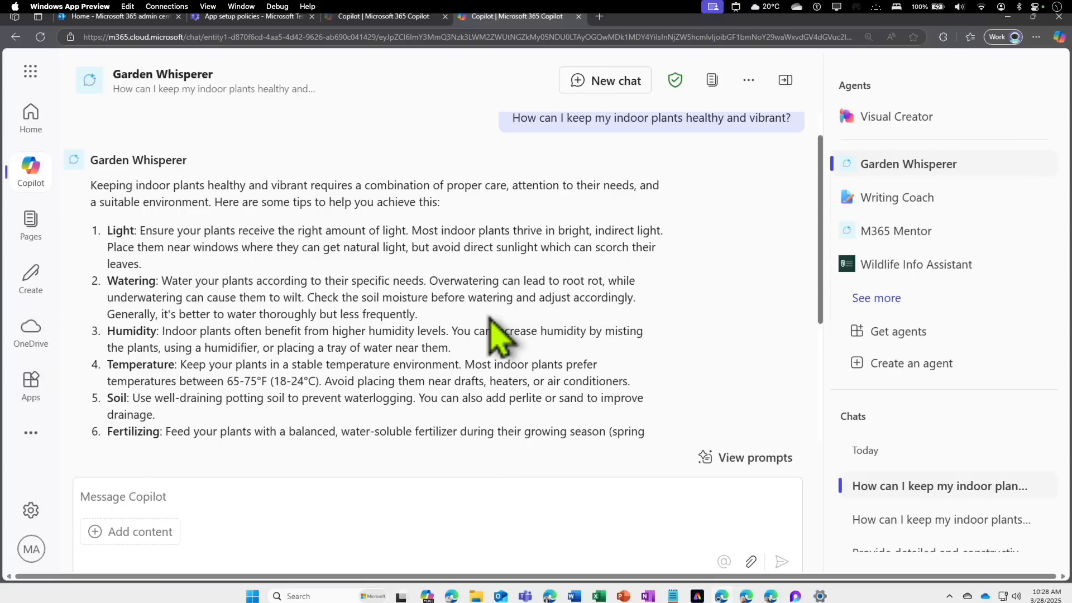
scroll(500, 329, up, 1)
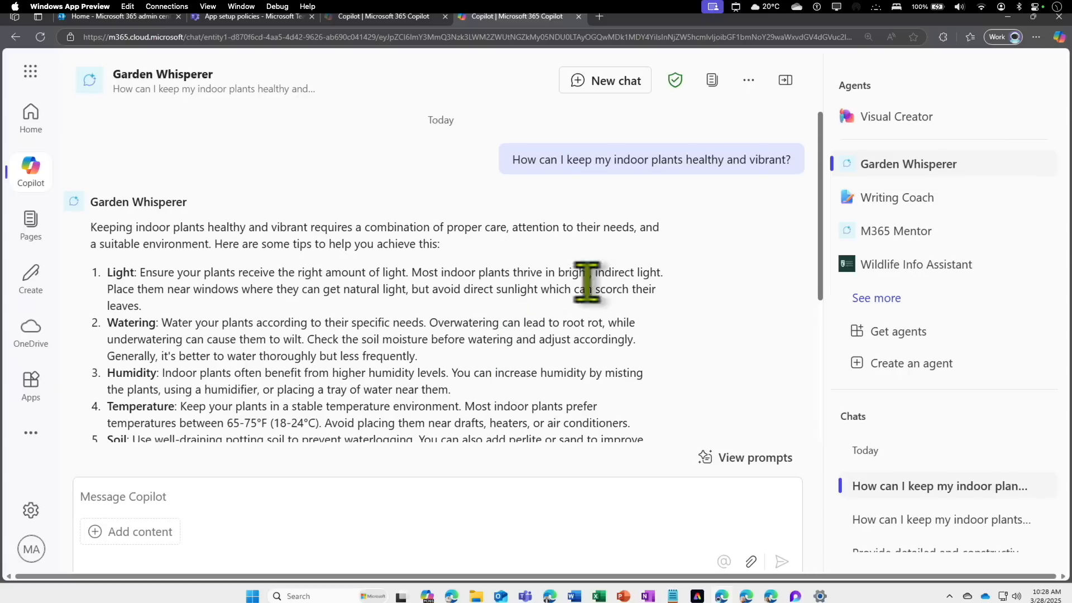
Start a new chat with Garden Whisperer and ask it "how can i take care of money plants?"
click(614, 92)
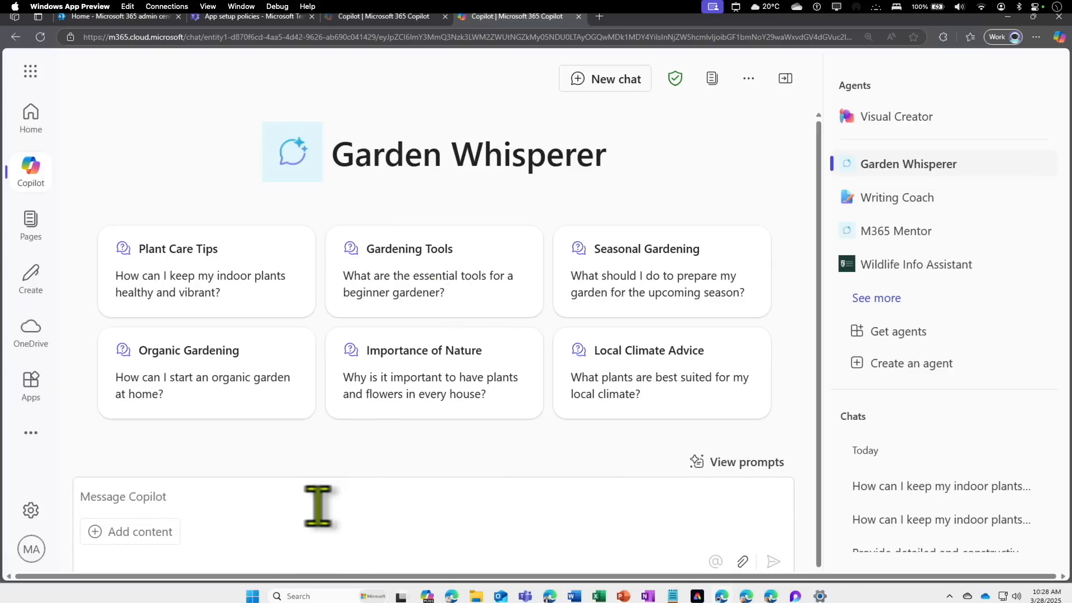
drag(276, 499, 116, 500)
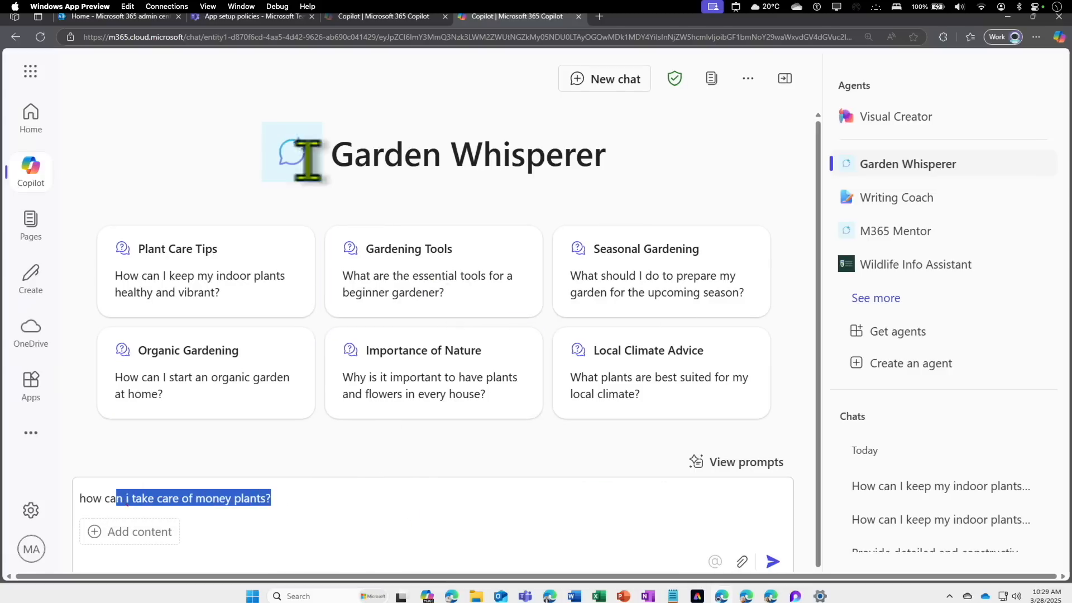
click(773, 561)
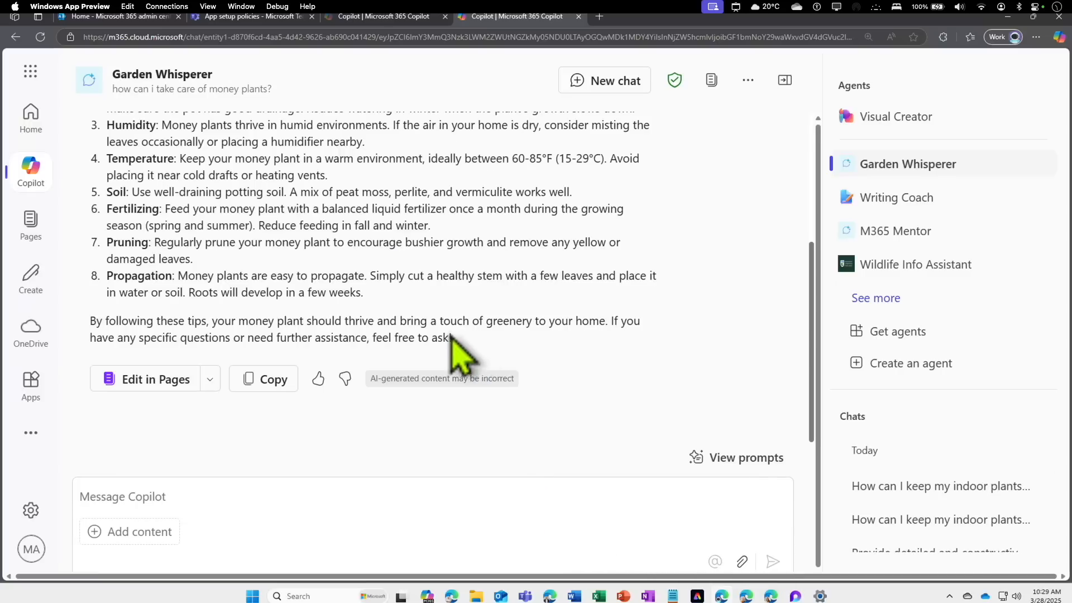
Read the introduction of the money plant answer and its tips on light and watering
scroll(441, 330, up, 2)
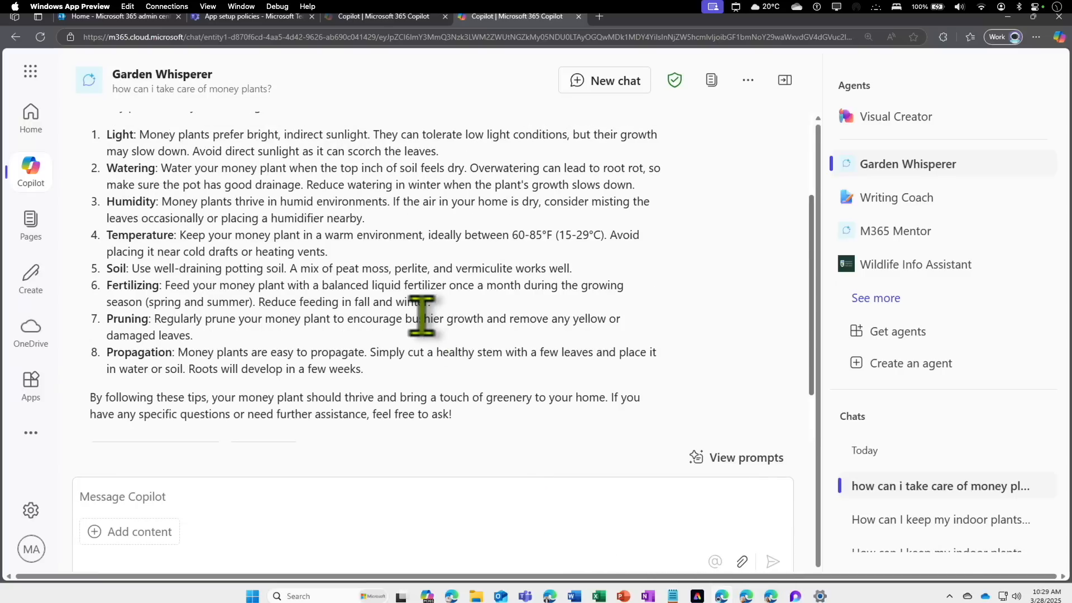
scroll(423, 315, up, 3)
mouse_move(242, 227)
mouse_down()
mouse_move(165, 227)
mouse_move(223, 229)
mouse_up()
click(183, 232)
click(274, 230)
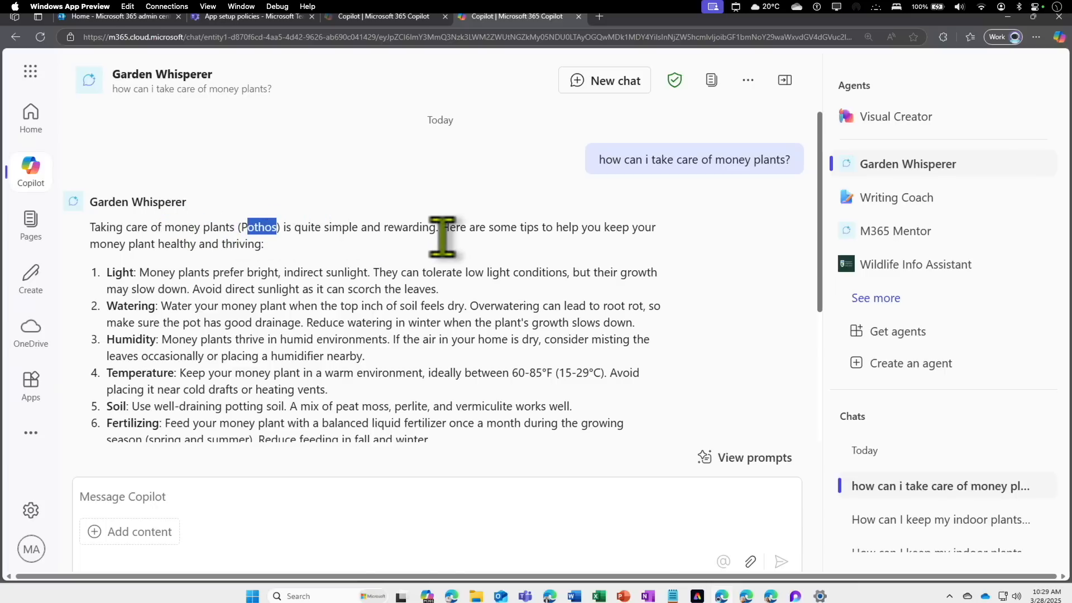
scroll(168, 246, down, 1)
drag(150, 260, 348, 256)
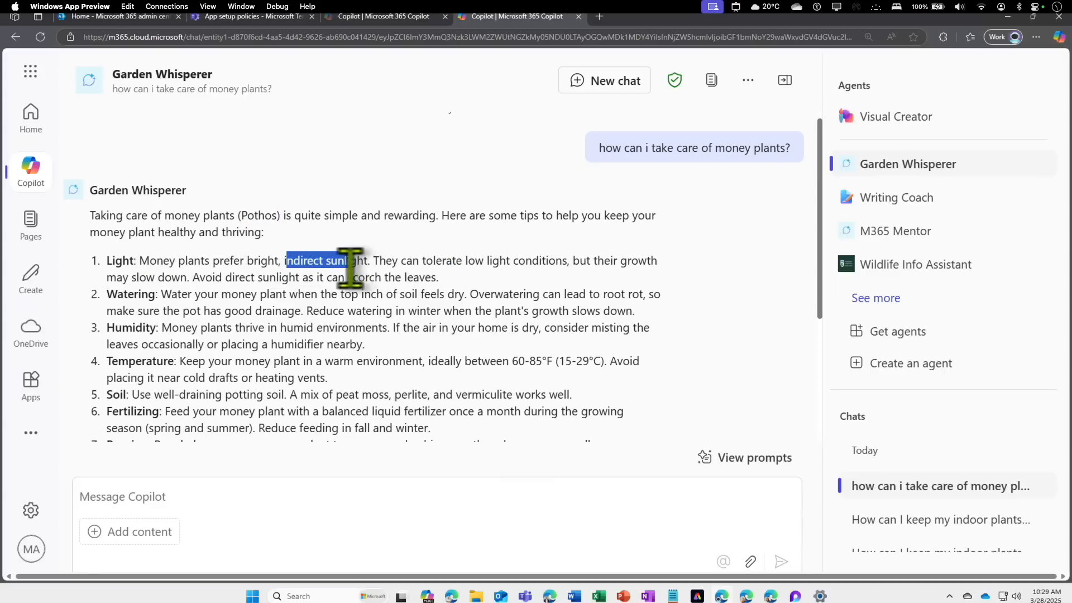
drag(162, 295, 231, 294)
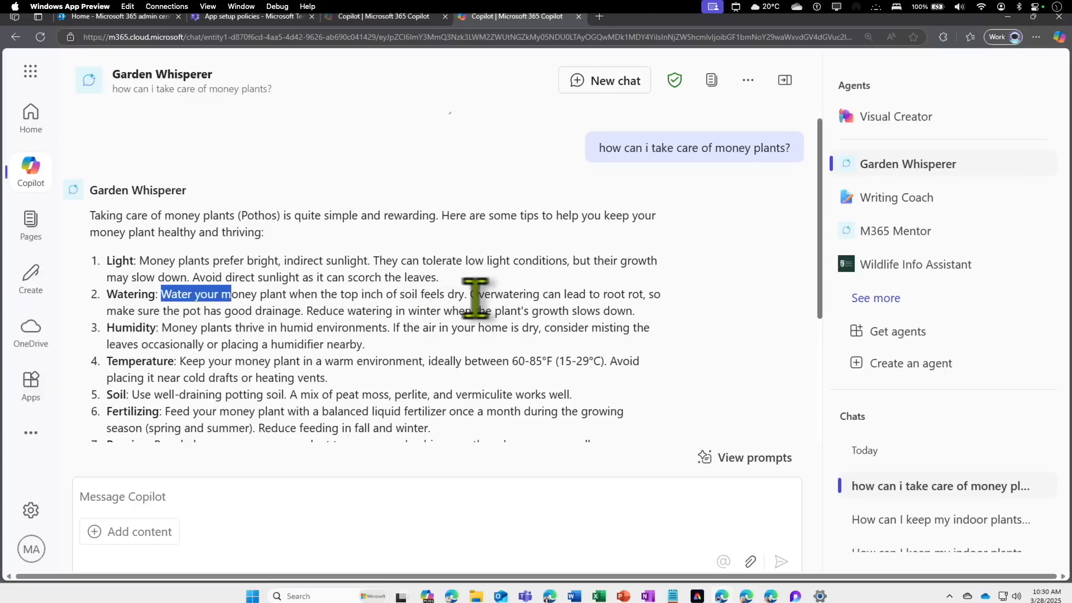
scroll(375, 329, down, 1)
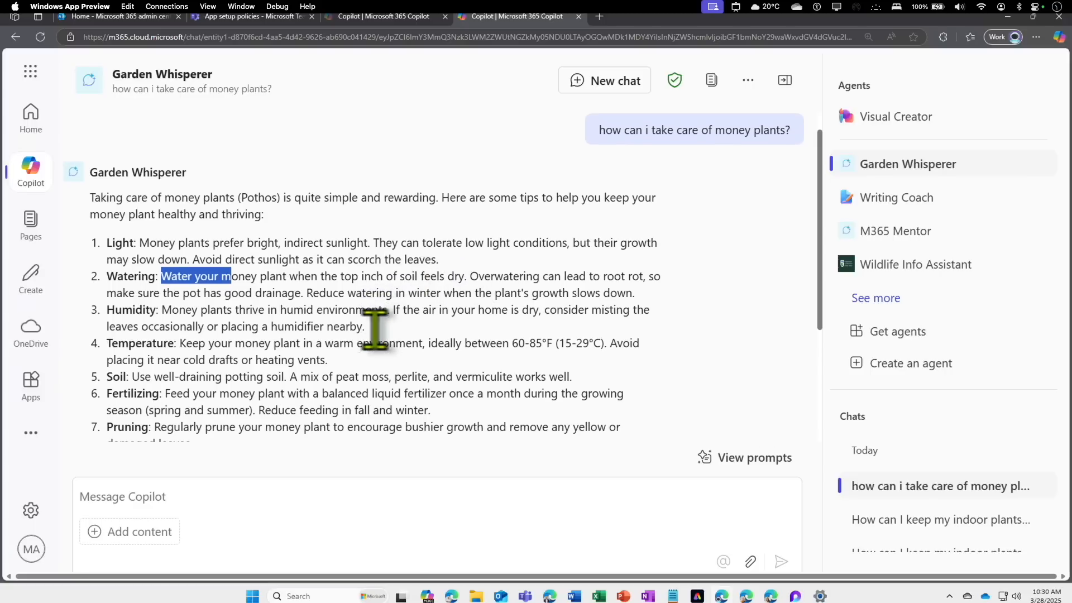
drag(554, 278, 607, 278)
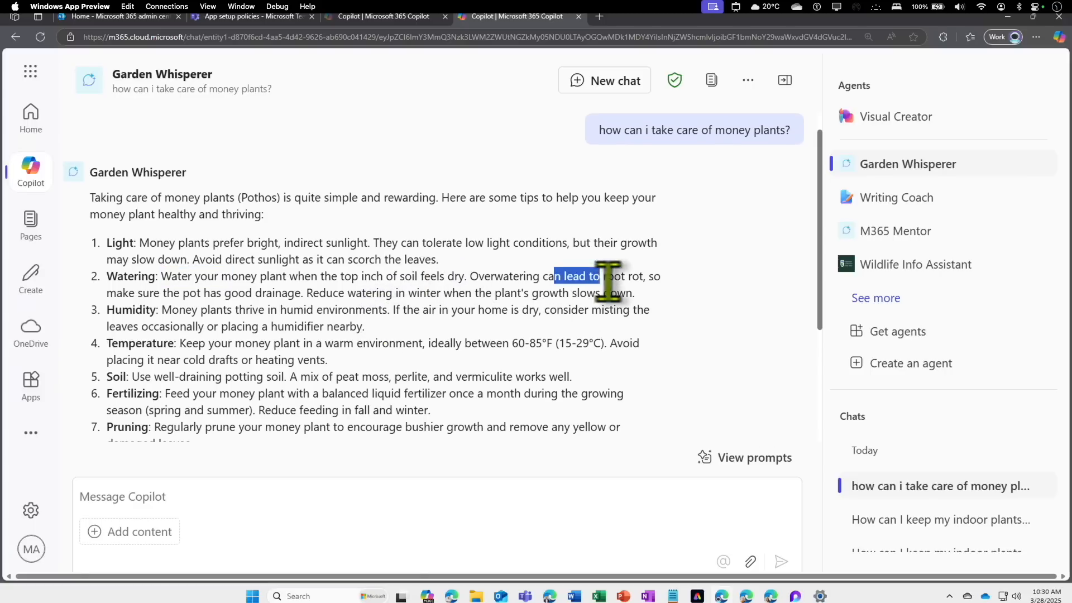
Read the money plant tips from humidity through propagation and look over the whole answer again
drag(179, 317, 358, 329)
click(130, 342)
drag(130, 341, 129, 351)
scroll(136, 376, down, 1)
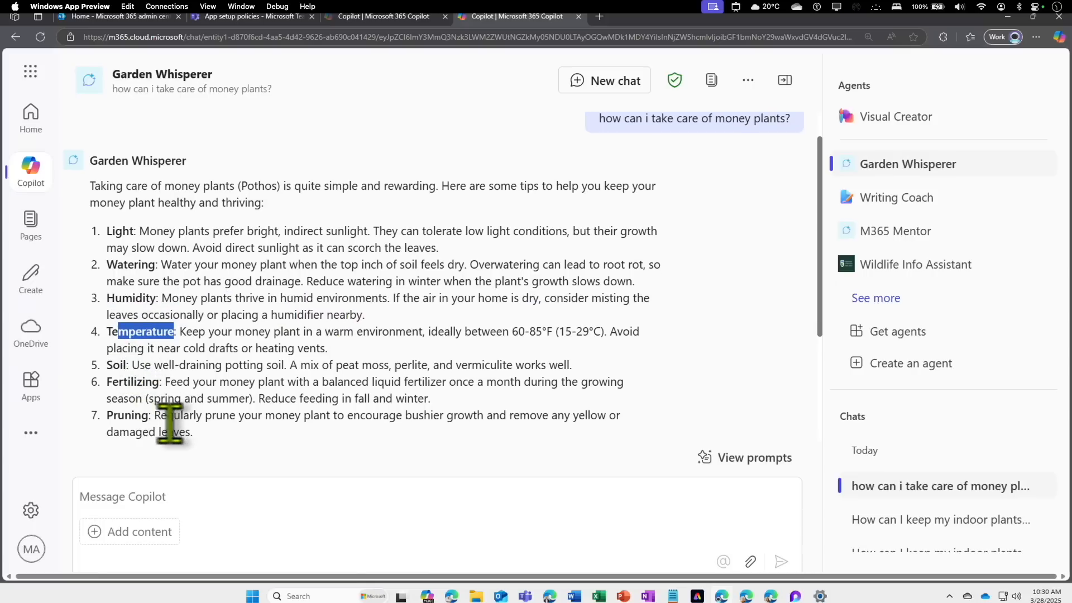
scroll(311, 335, down, 2)
scroll(310, 321, up, 3)
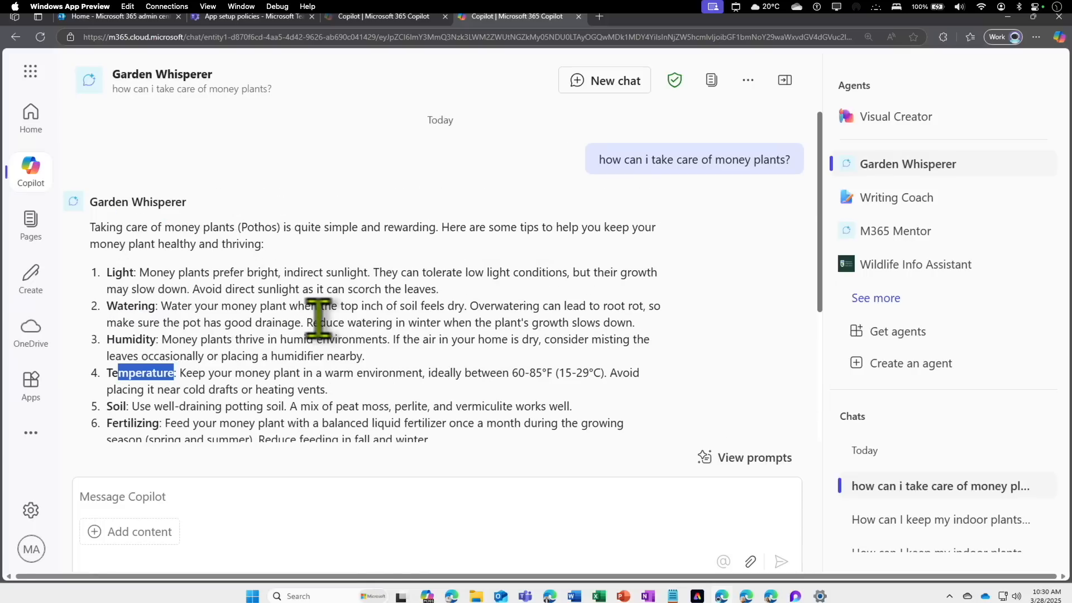
drag(122, 272, 146, 339)
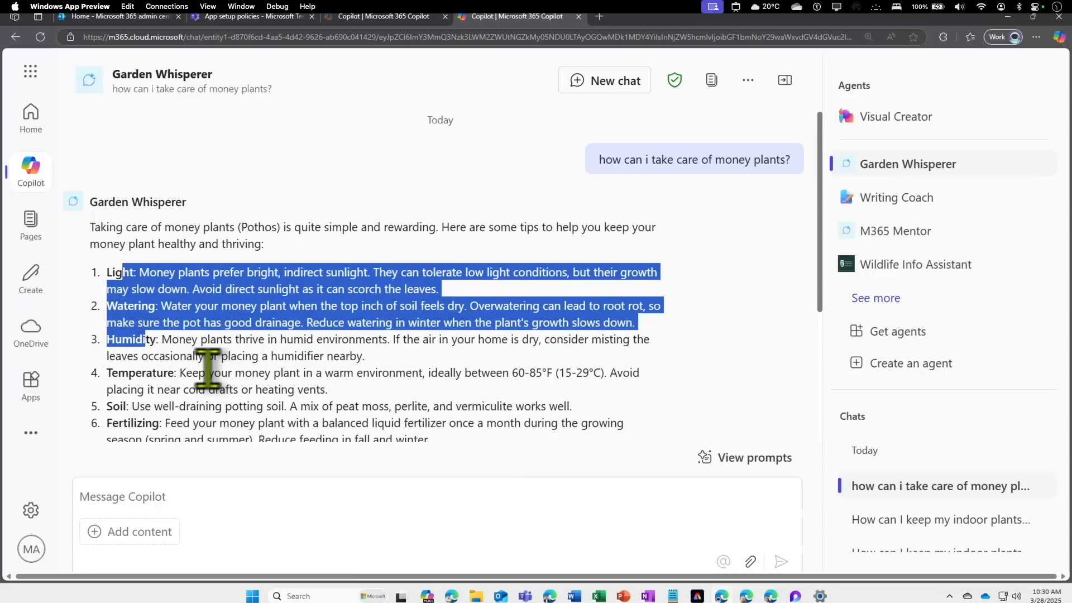
scroll(209, 368, down, 4)
scroll(312, 372, up, 4)
Start another new chat with Garden Whisperer and look at the agent's name on its start page
click(630, 84)
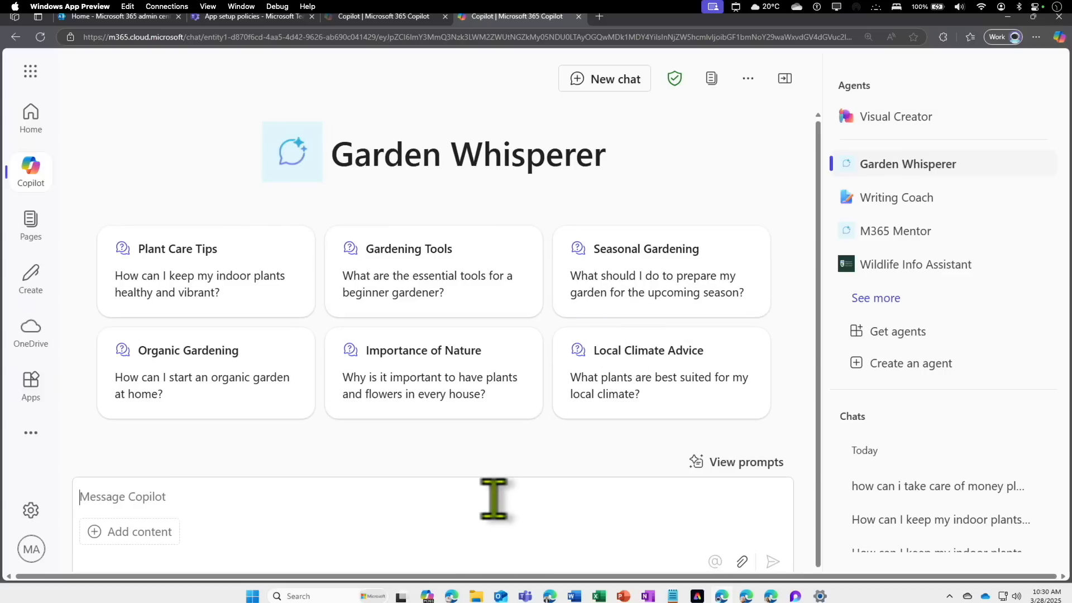
drag(338, 168, 608, 165)
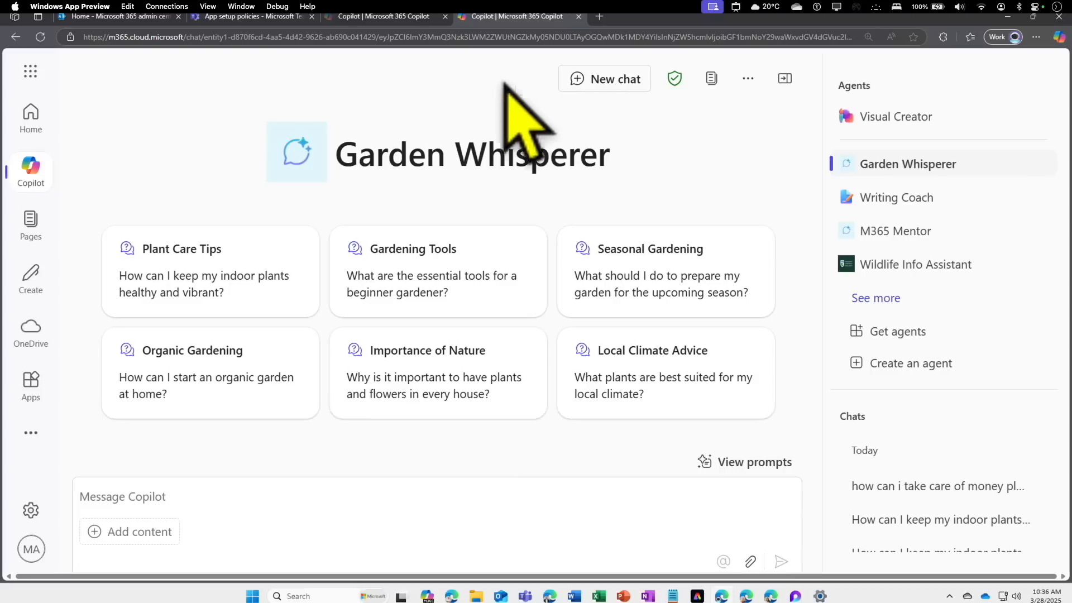
drag(361, 160, 573, 168)
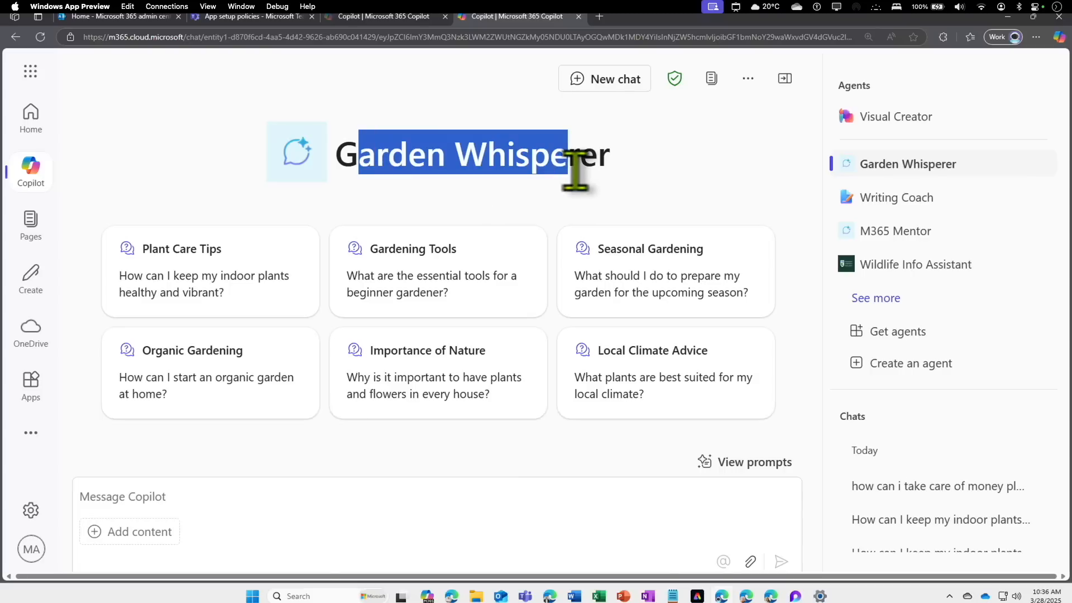
Open the Copilot Studio agent builder and show the full list of existing agents
click(907, 365)
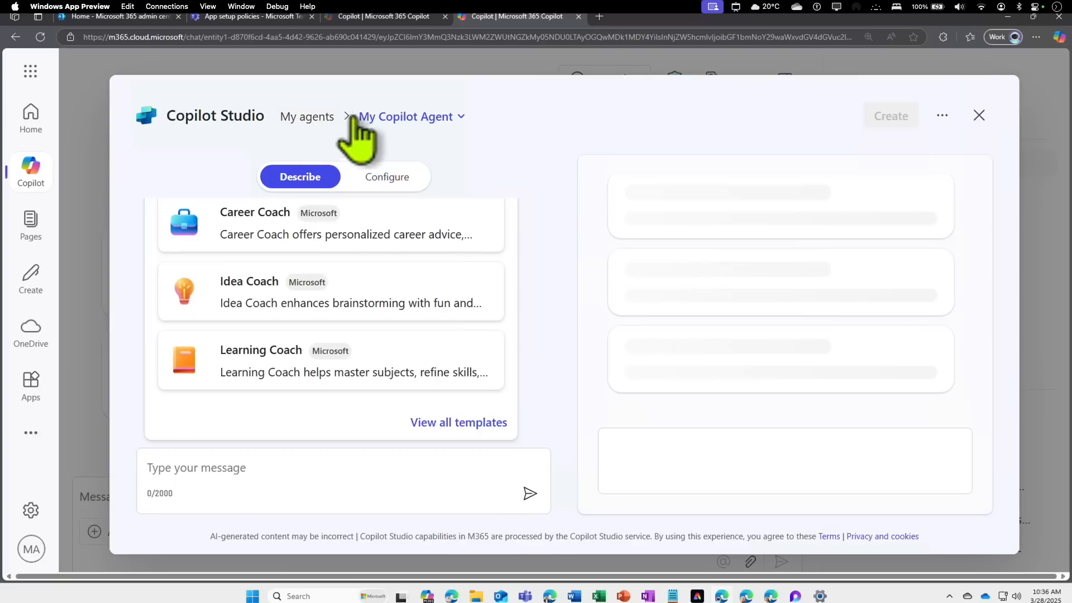
click(461, 117)
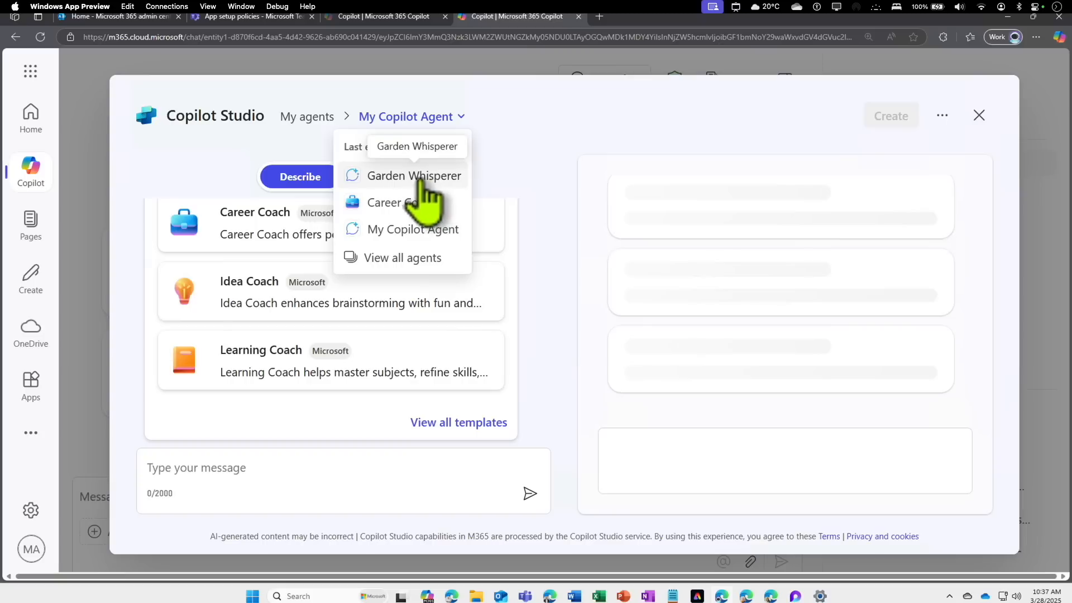
click(402, 257)
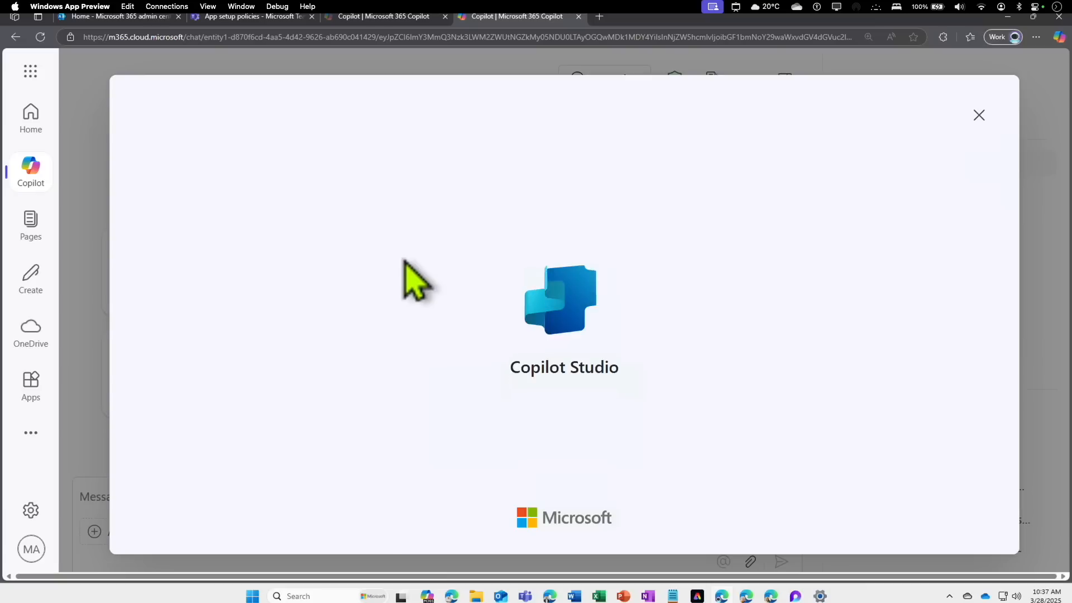
scroll(408, 268, down, 5)
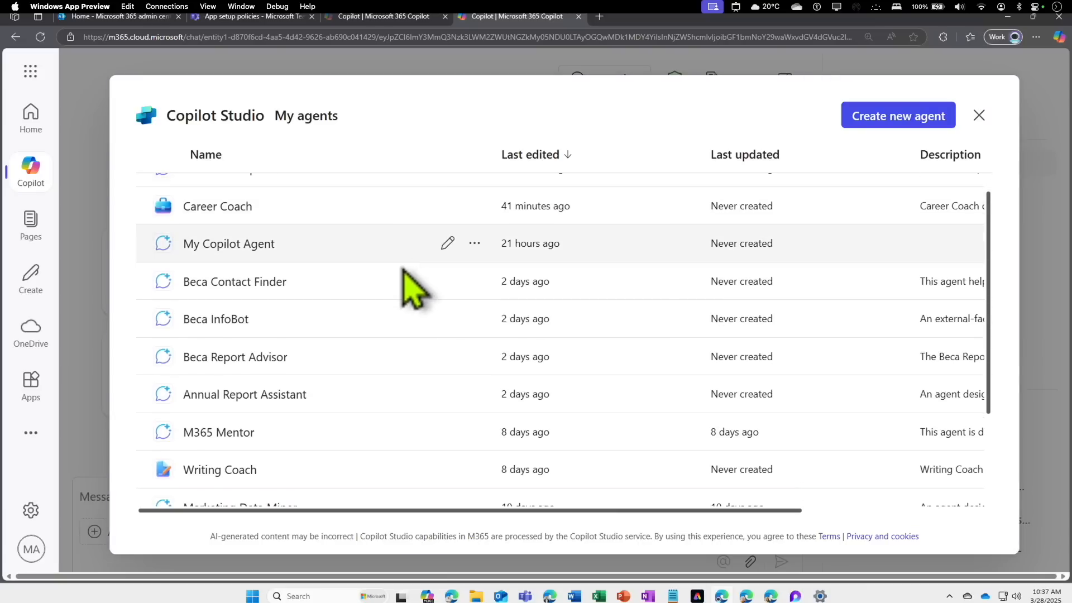
scroll(410, 288, up, 5)
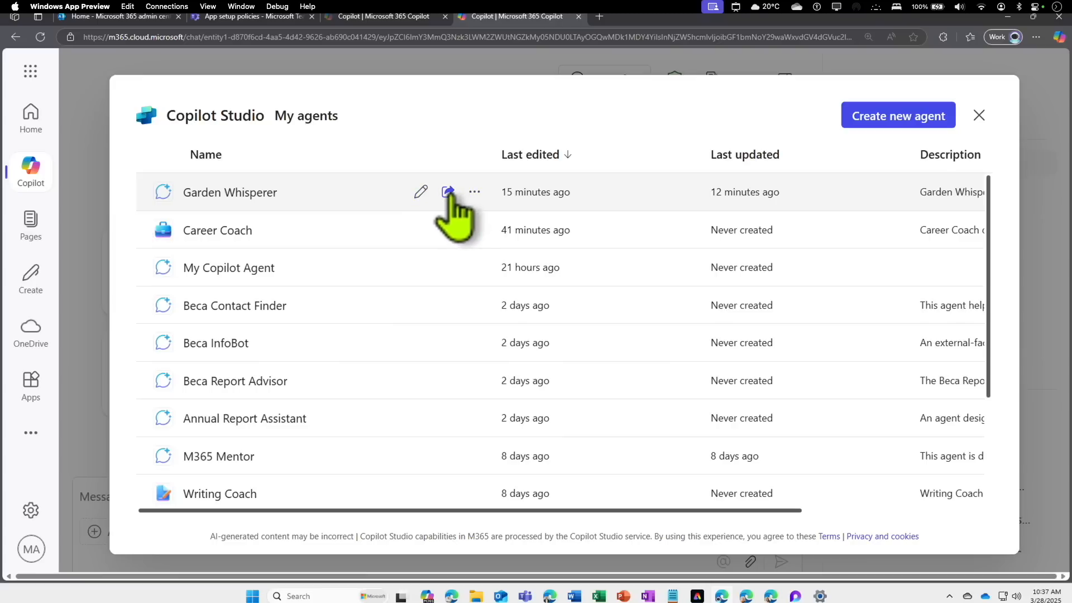
Check the additional options available for the Garden Whisperer agent and open the agent for editing
click(474, 191)
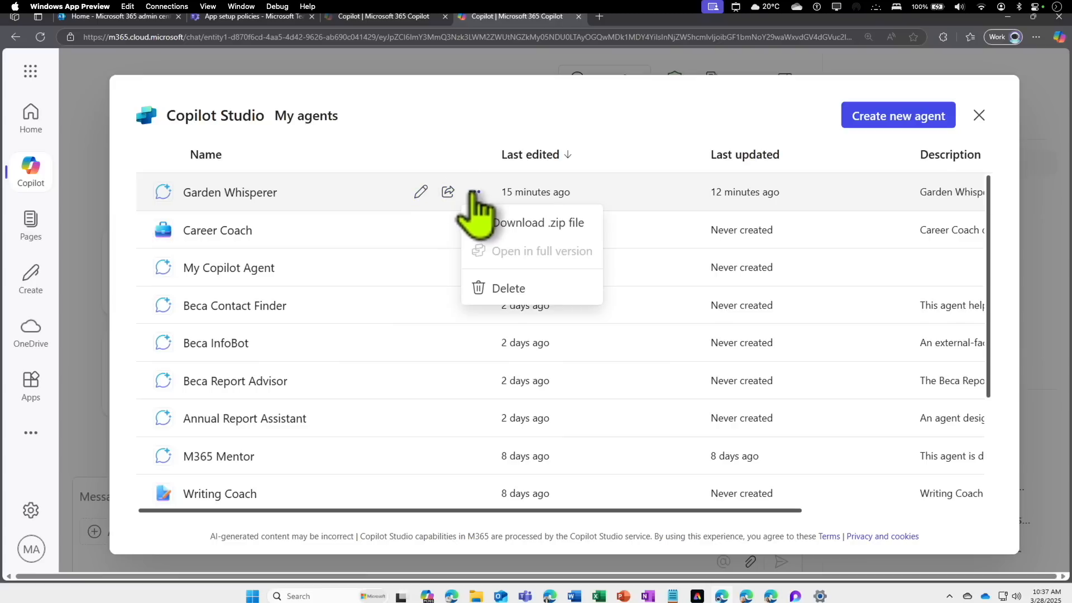
click(513, 225)
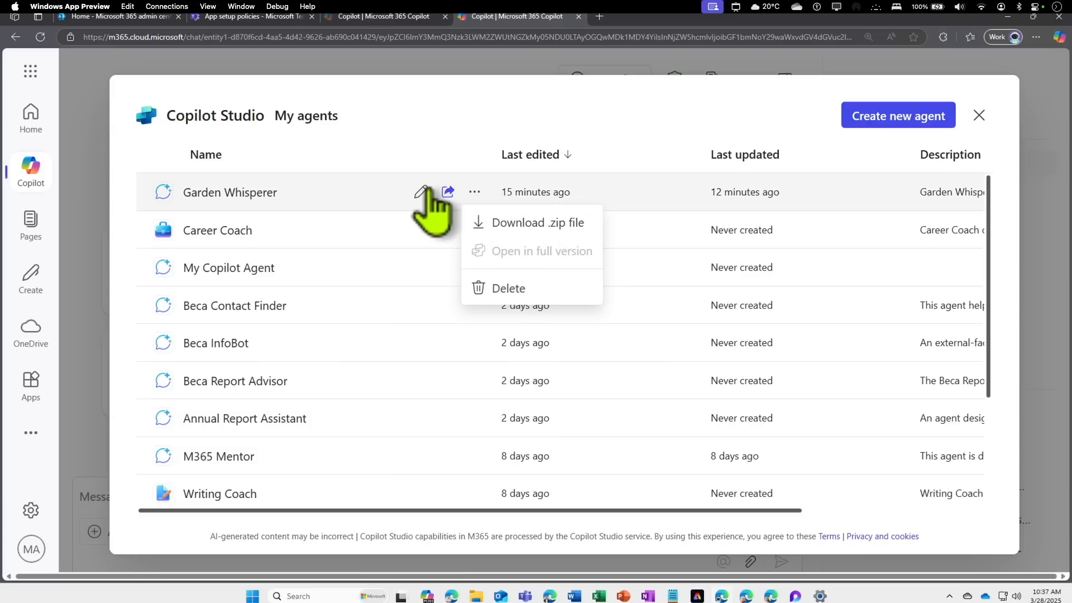
click(424, 192)
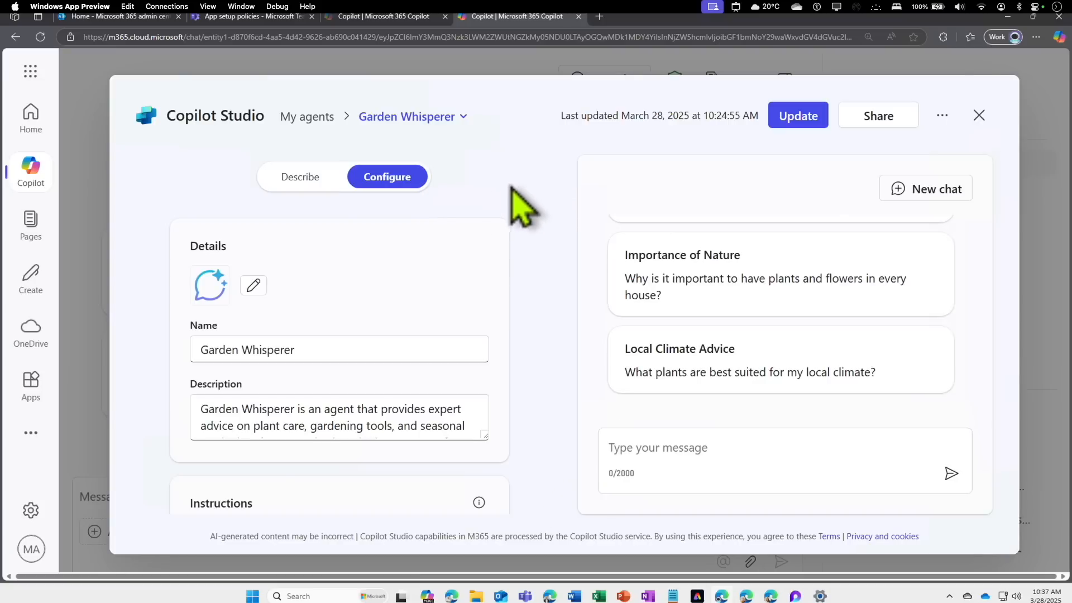
drag(524, 262, 535, 218)
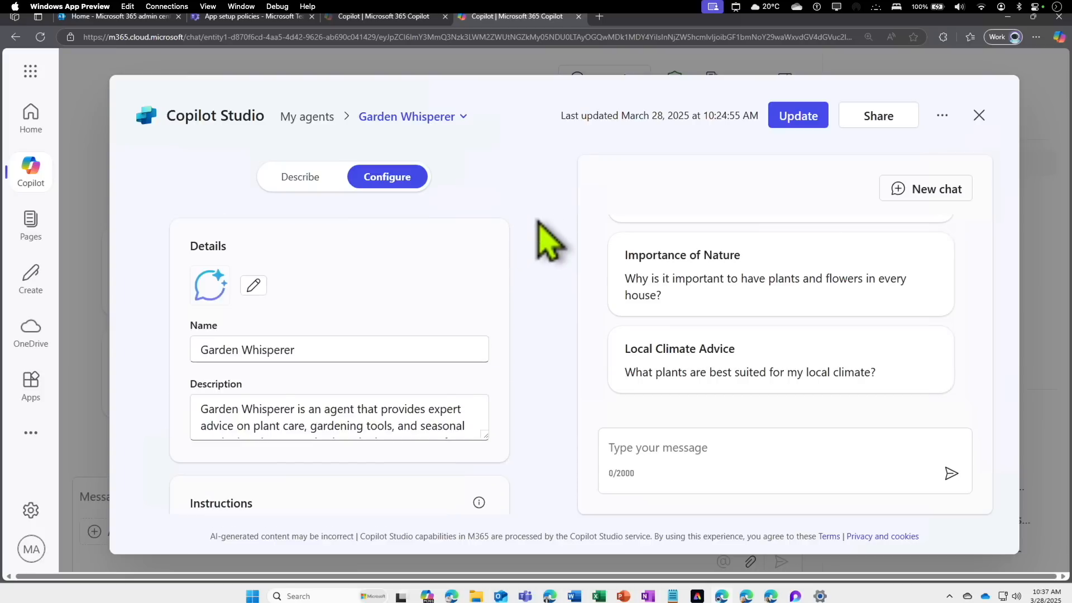
Open the icon settings of the Garden Whisperer agent and read the file format and size requirements
click(254, 286)
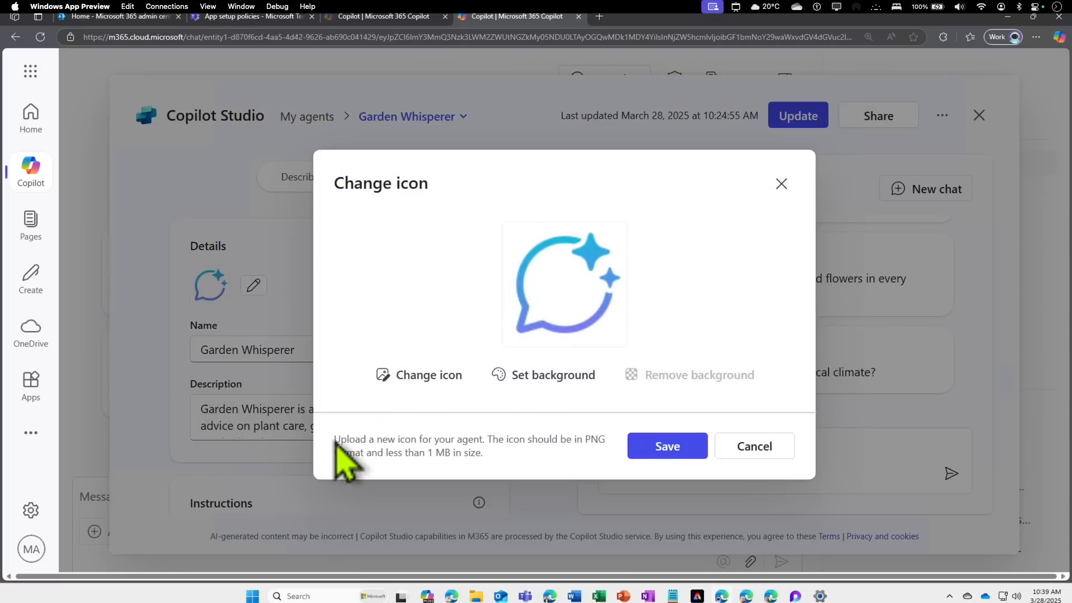
drag(335, 440, 477, 449)
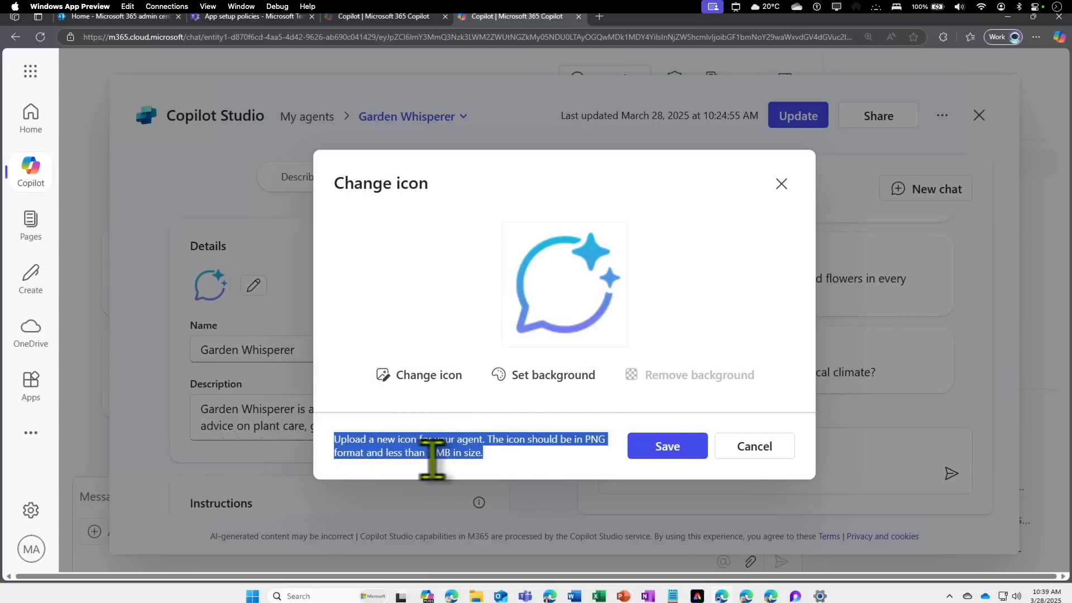
click(488, 454)
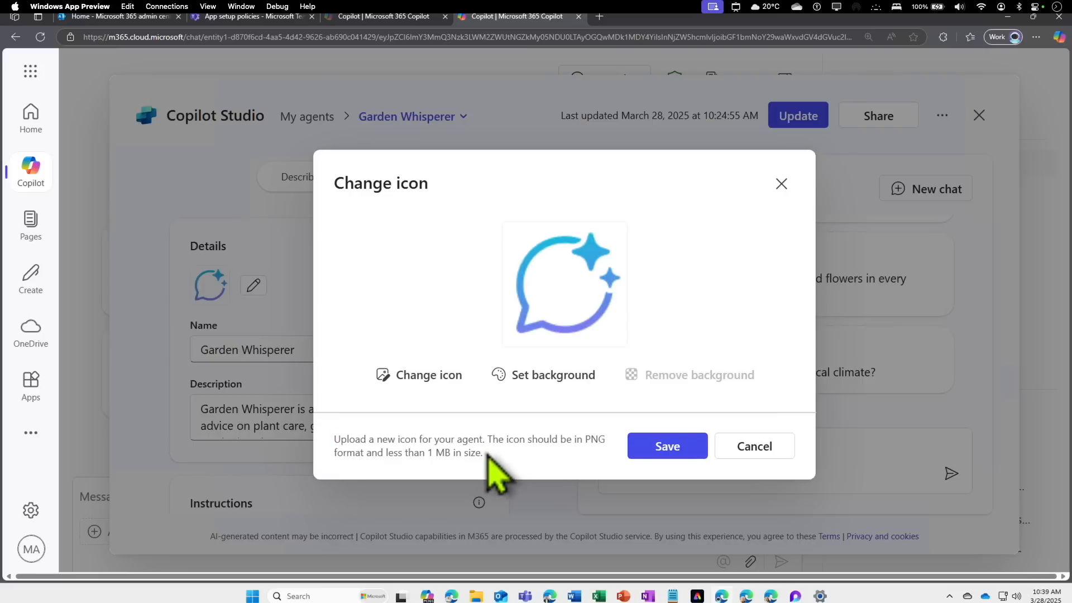
drag(482, 453, 445, 452)
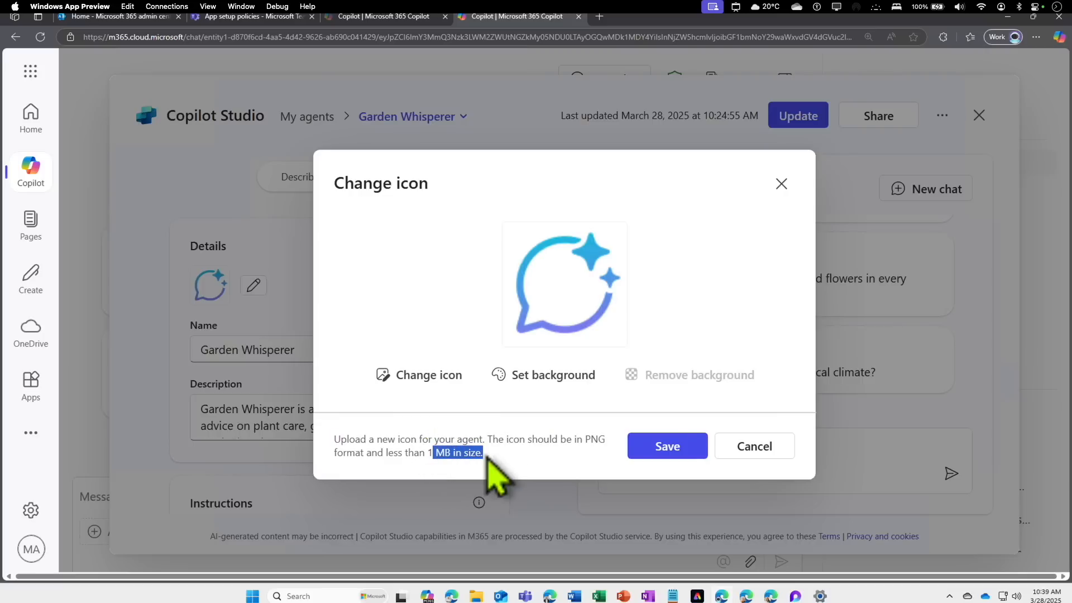
drag(584, 440, 601, 440)
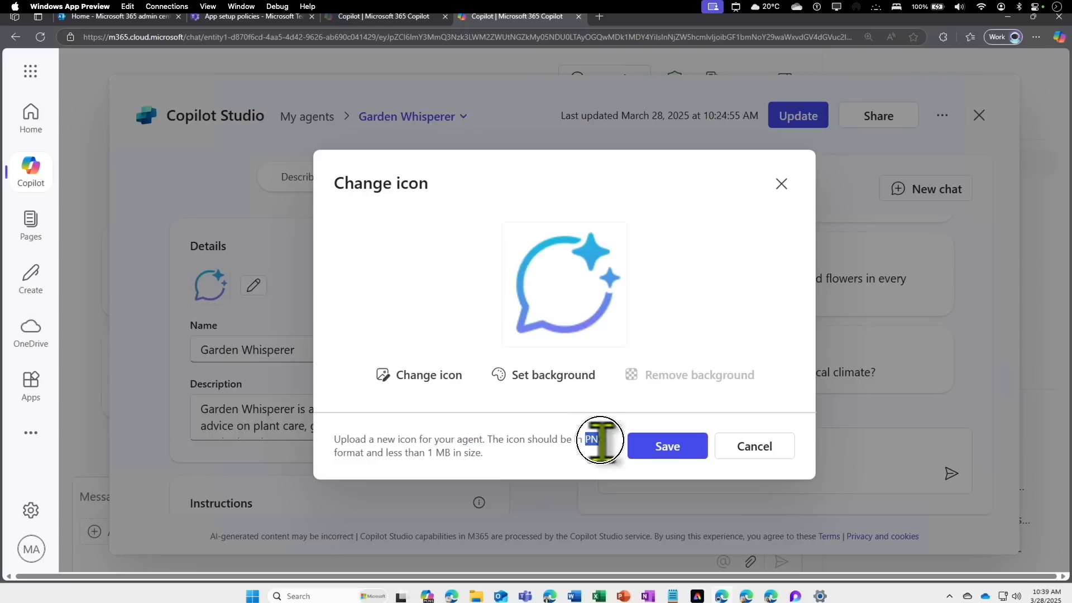
Upload Wish tree icon.png from the Downloads folder as the agent's icon, save it and check it in the preview
click(412, 379)
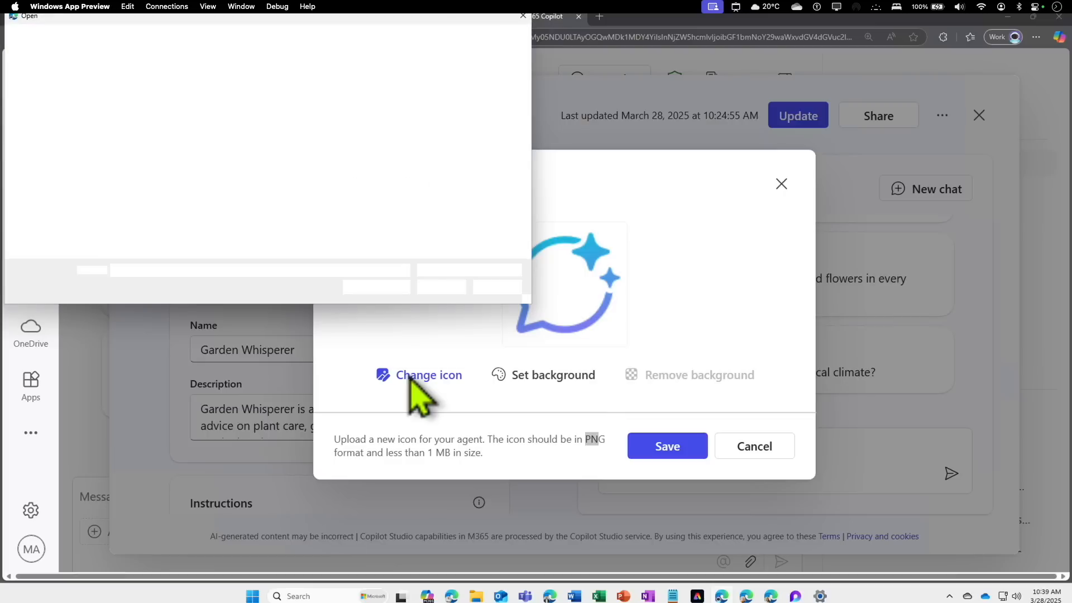
click(51, 191)
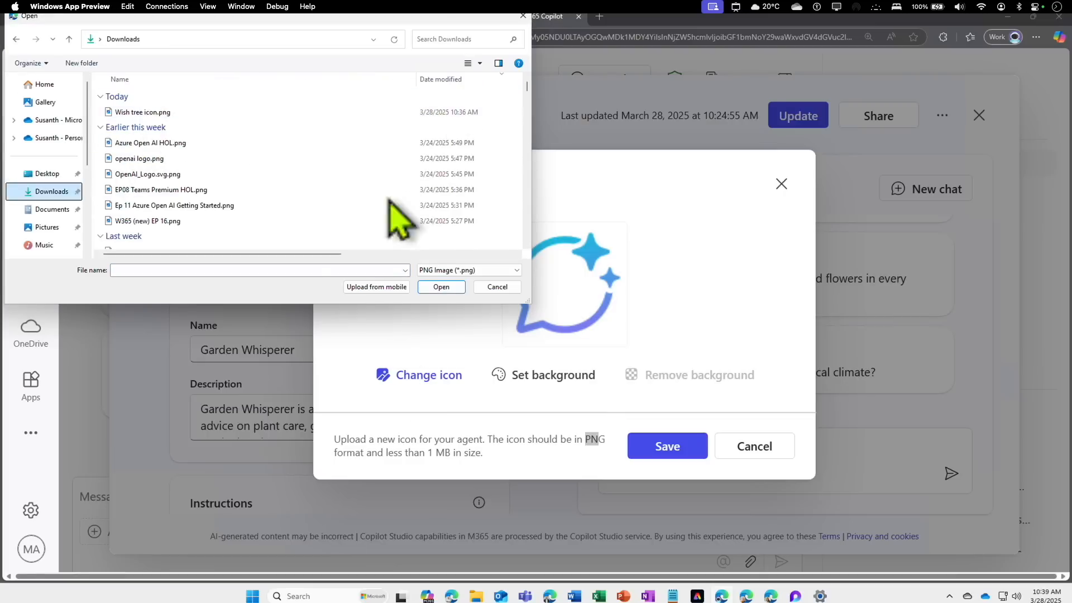
drag(318, 255, 543, 262)
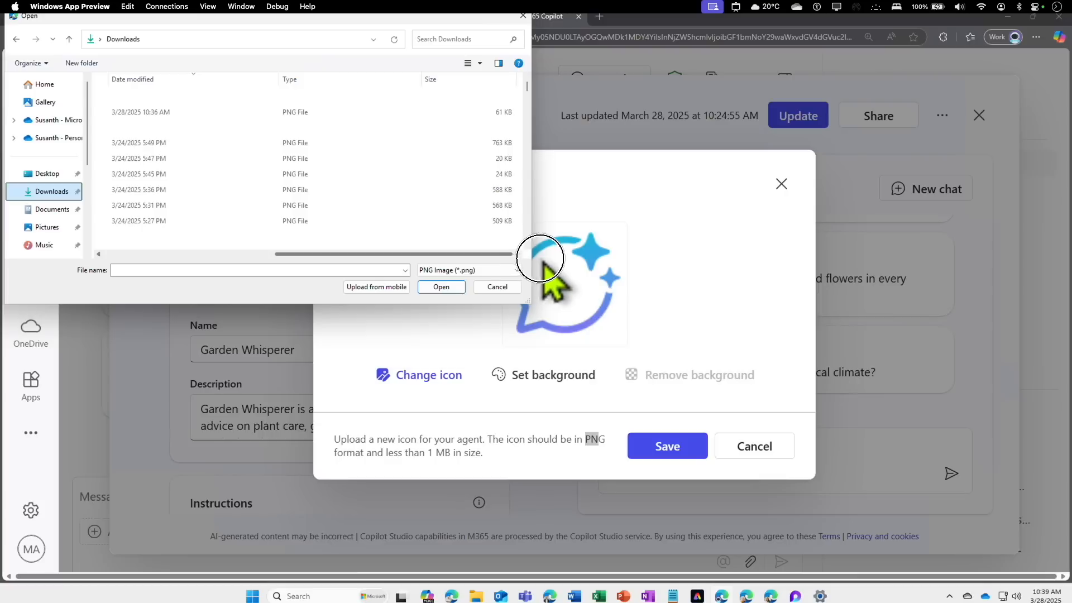
double_click(502, 115)
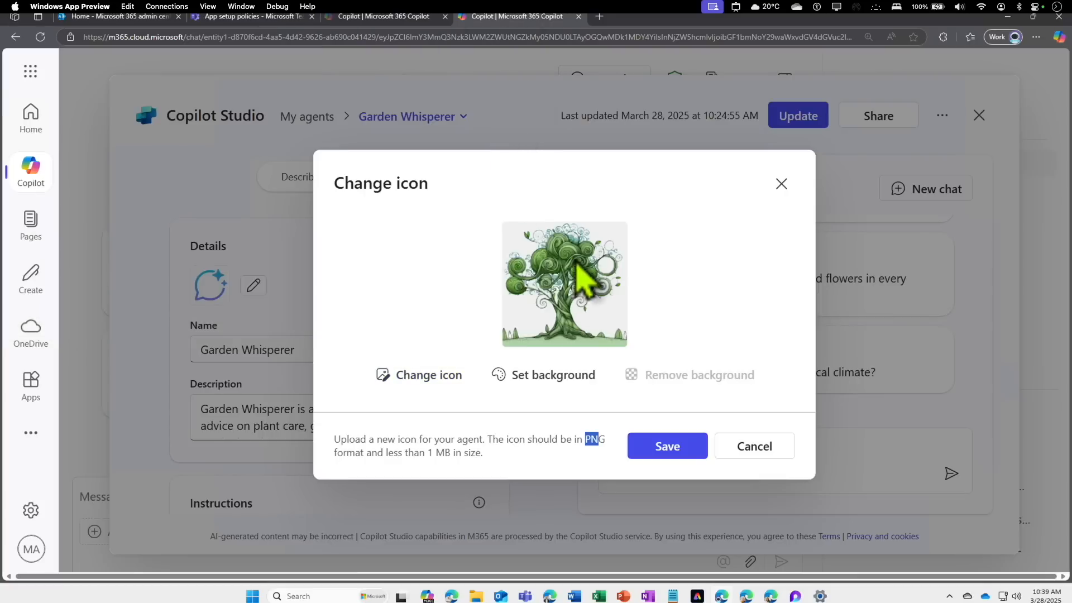
click(667, 447)
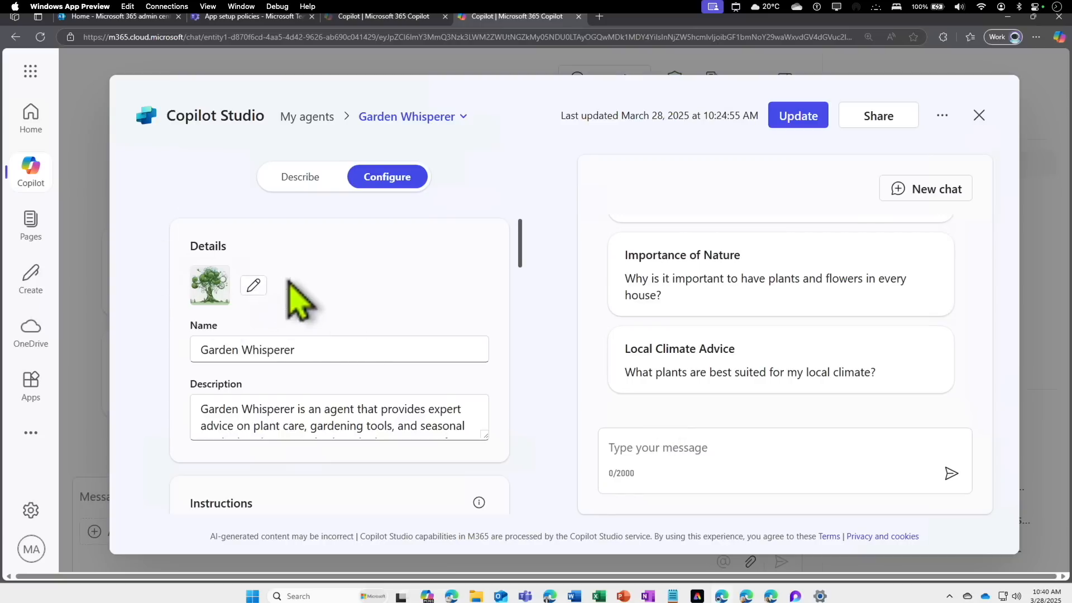
scroll(790, 302, up, 5)
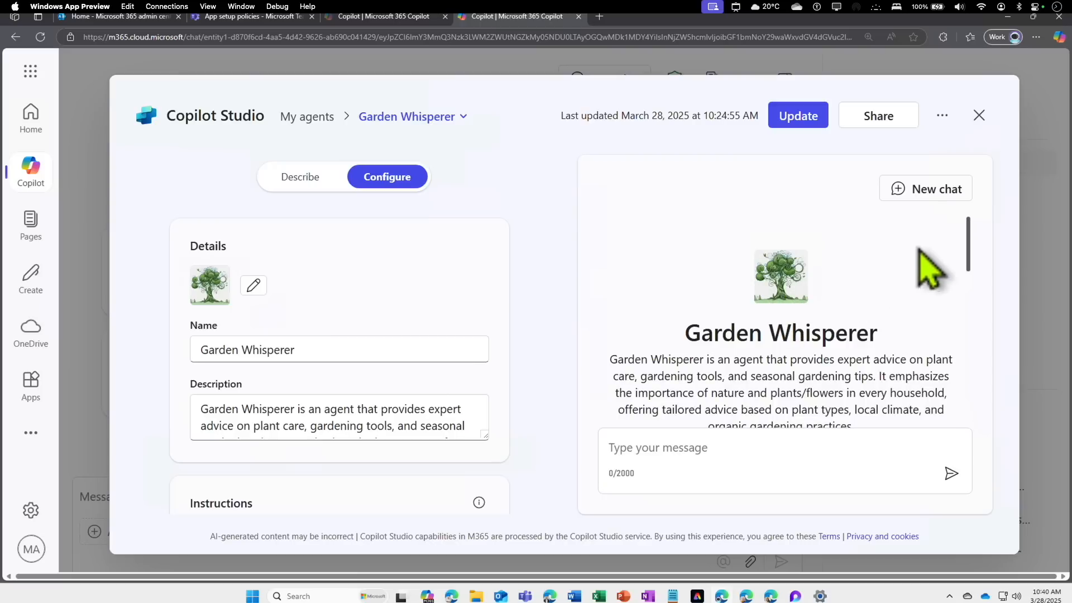
Update the Garden Whisperer agent with its new tree icon and go to the updated agent
mouse_move(968, 250)
mouse_down()
mouse_move(967, 290)
mouse_move(969, 240)
mouse_up()
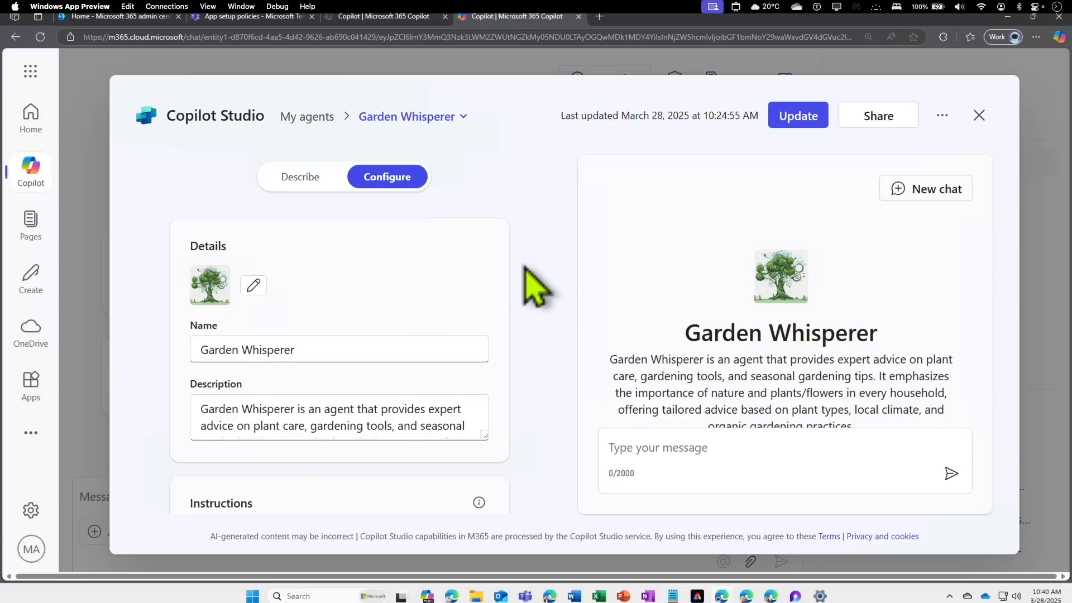
drag(520, 260, 522, 278)
drag(522, 278, 521, 288)
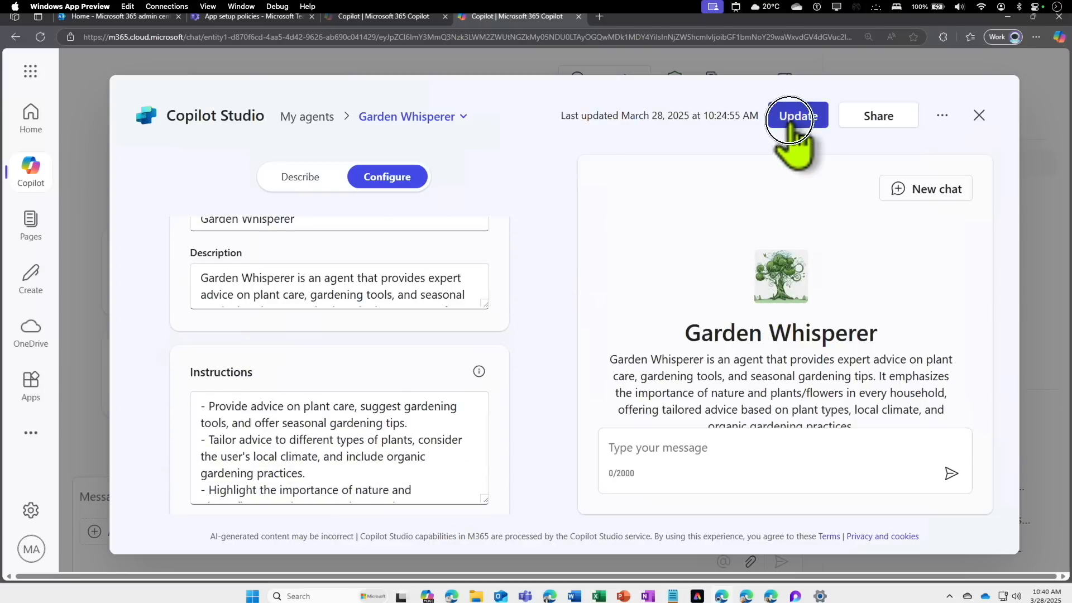
click(790, 117)
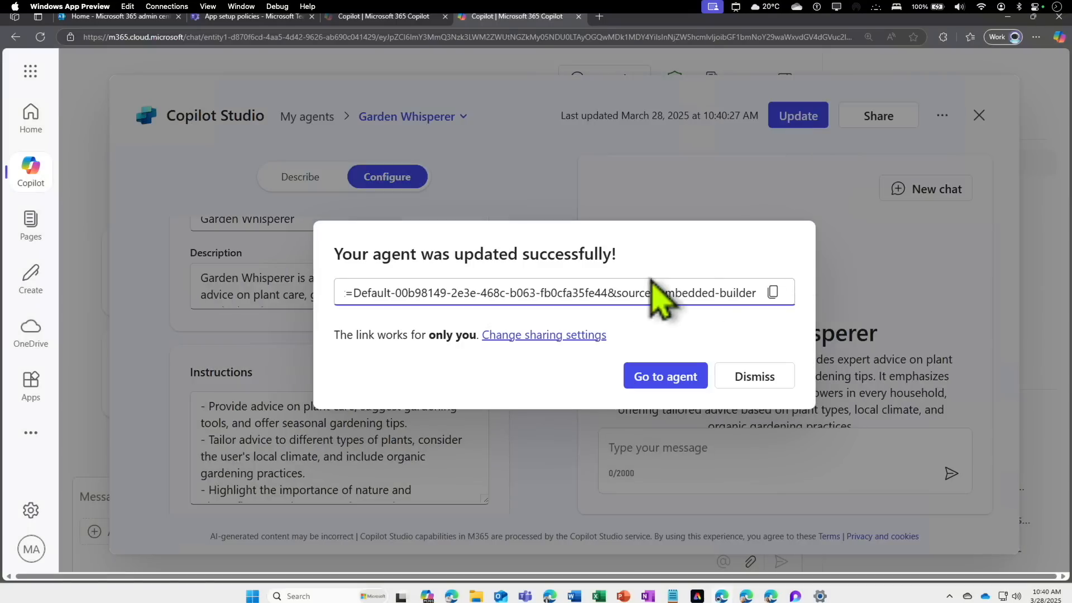
click(680, 386)
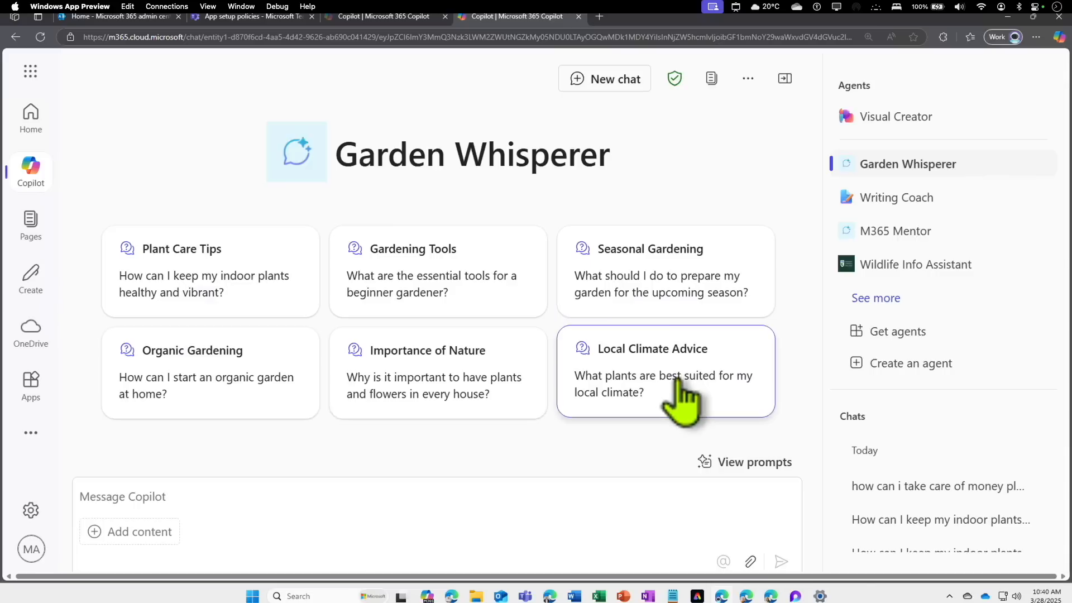
Check the Garden Whisperer name and icon on its chat page and in the expanded list of agents
drag(336, 161, 610, 163)
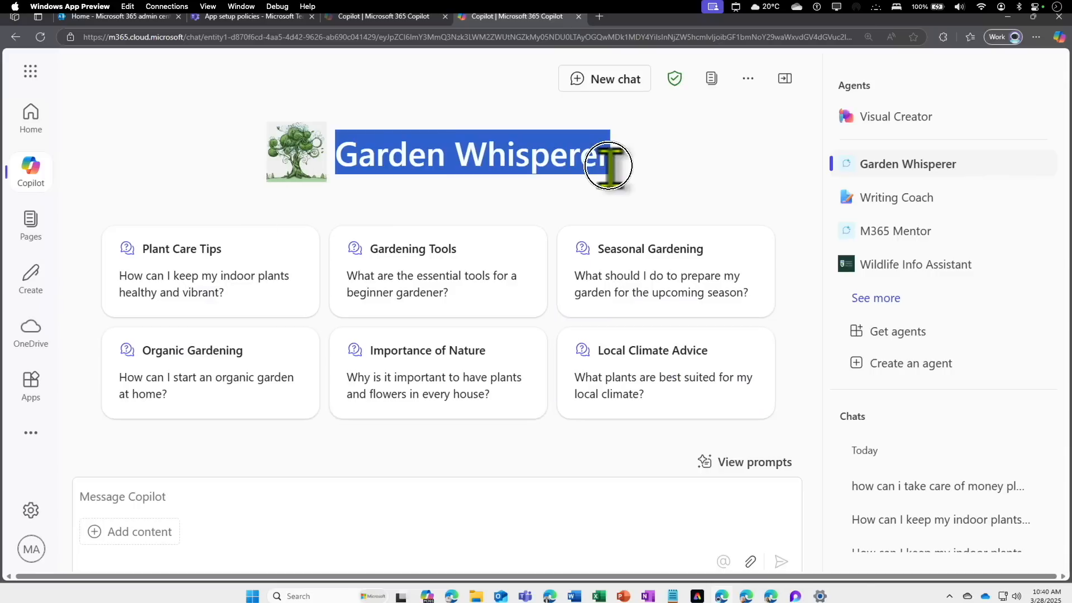
drag(342, 168, 313, 191)
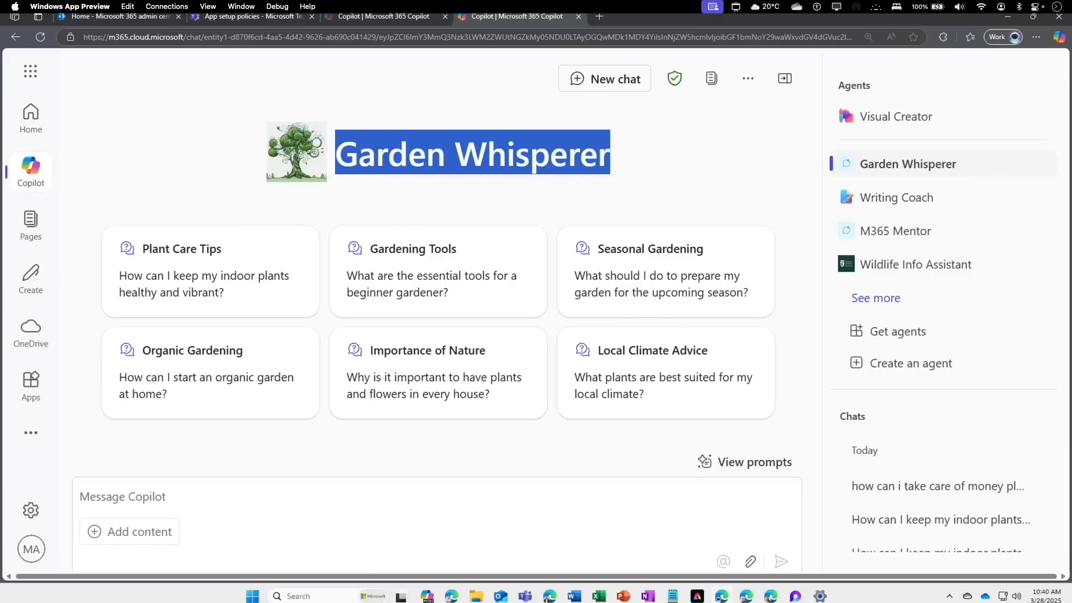
click(531, 185)
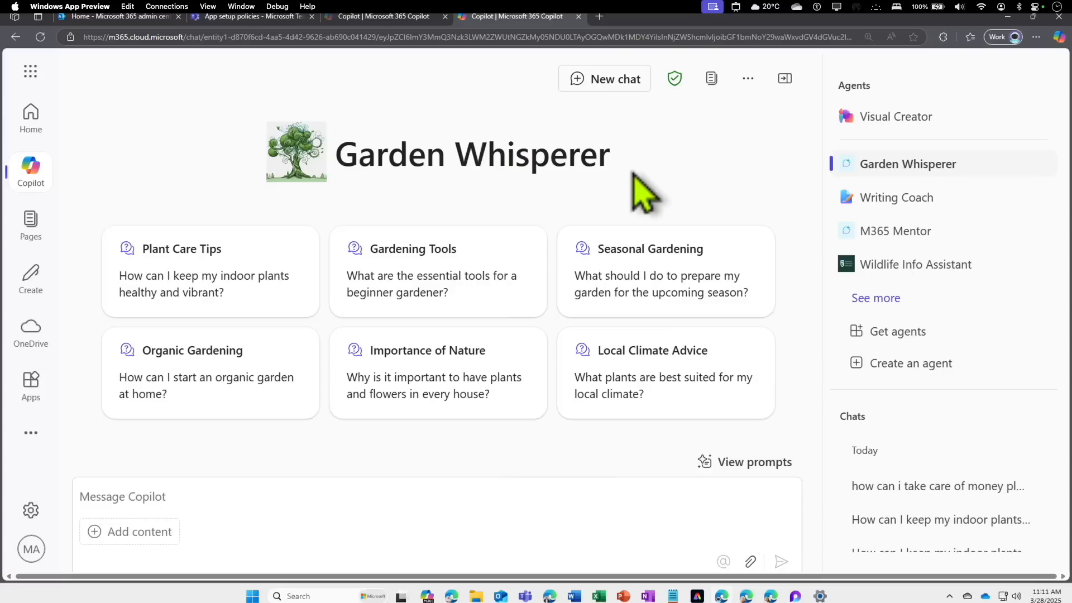
drag(613, 162, 345, 162)
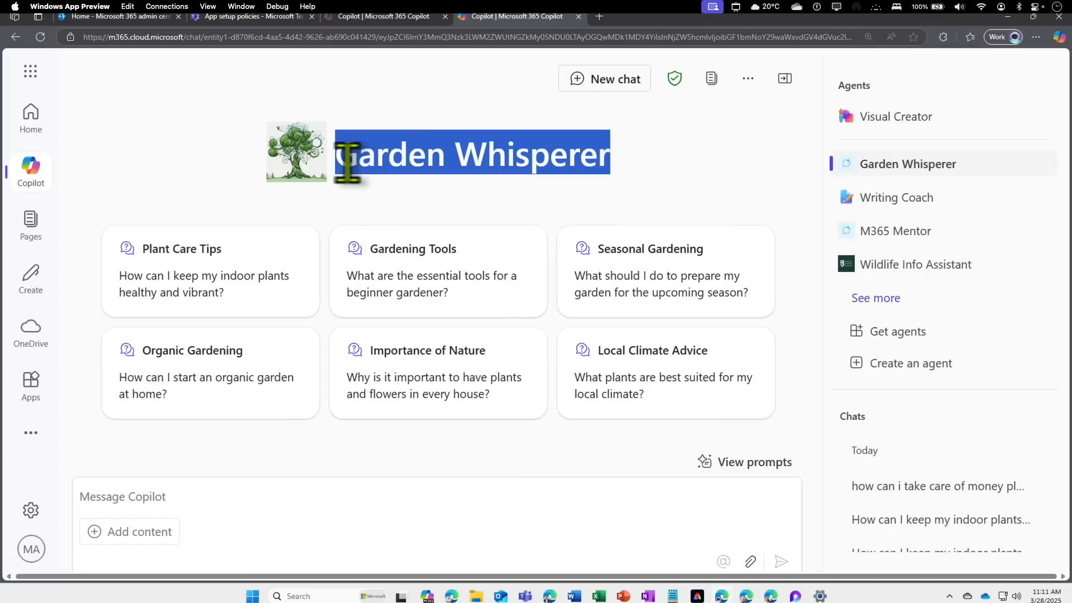
click(881, 298)
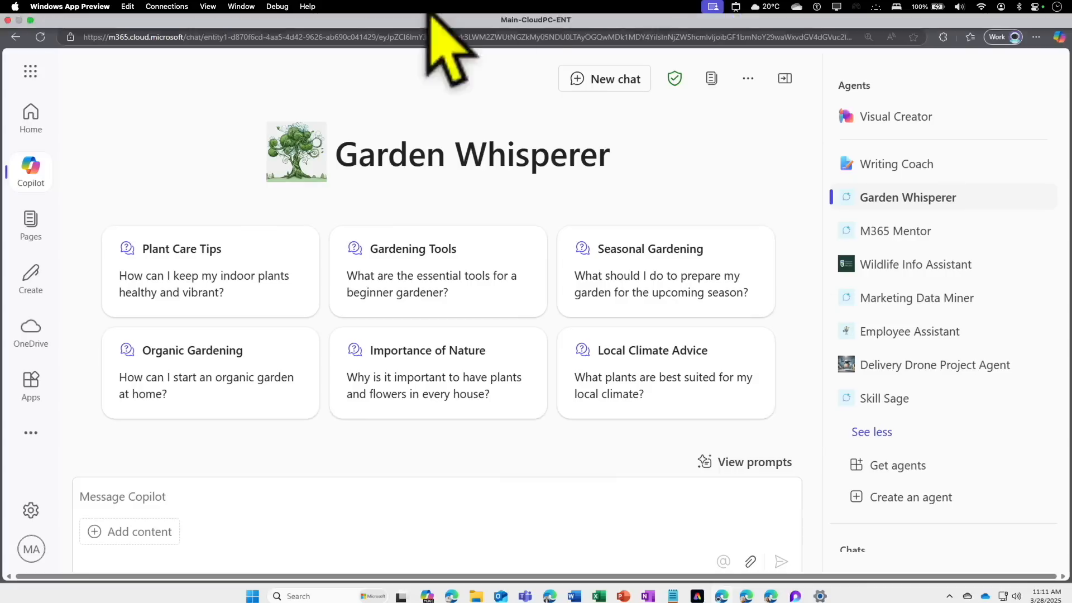
click(923, 203)
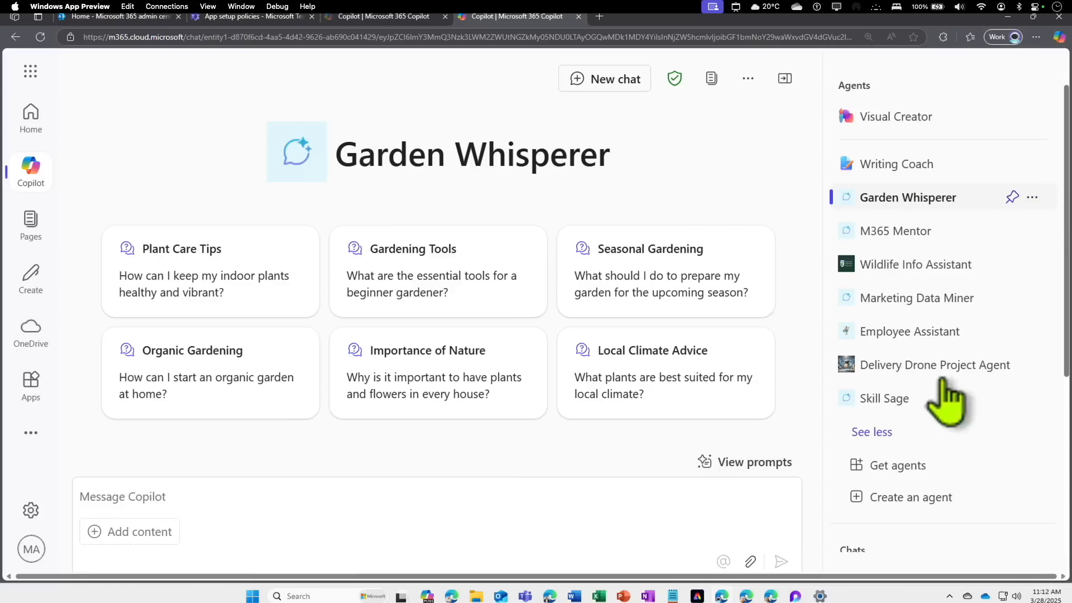
Reopen the Garden Whisperer agent for editing in the agent builder and change its name to Garden (Basic)
click(923, 497)
click(412, 112)
click(416, 258)
click(230, 194)
click(218, 349)
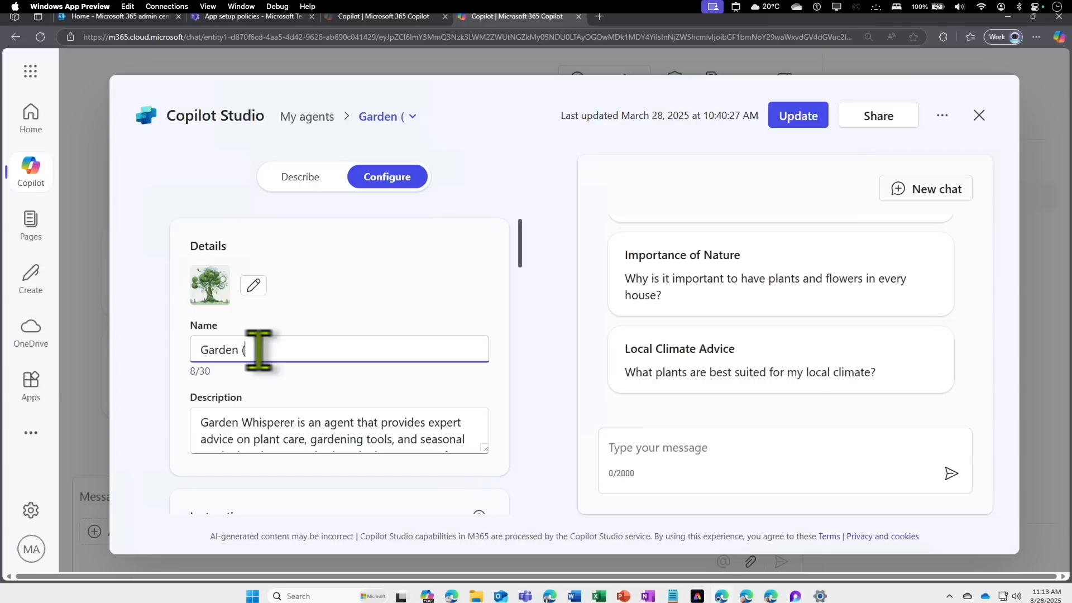
text((Basic))
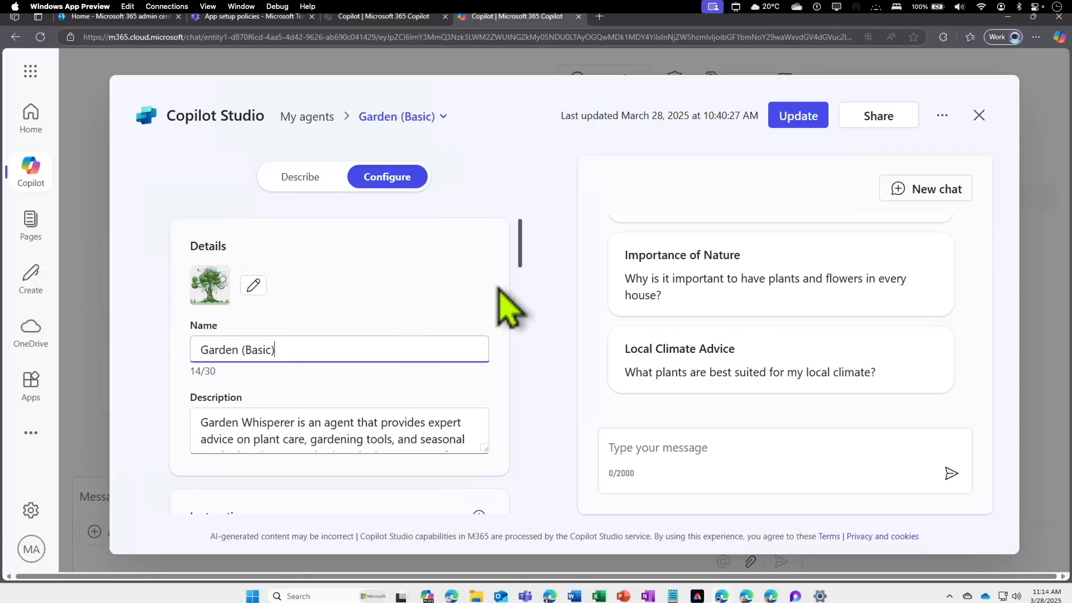
mouse_move(519, 266)
mouse_down()
mouse_move(531, 462)
mouse_move(541, 445)
mouse_move(518, 246)
mouse_up()
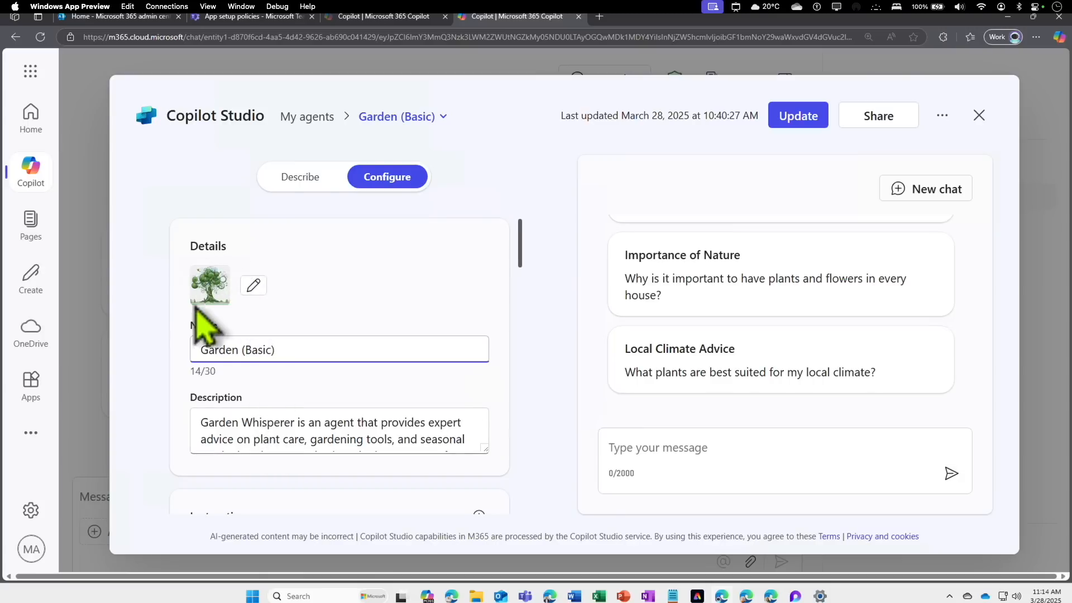
Update the renamed agent, then go to it and pin Garden (Basic) in the list of agents
click(807, 126)
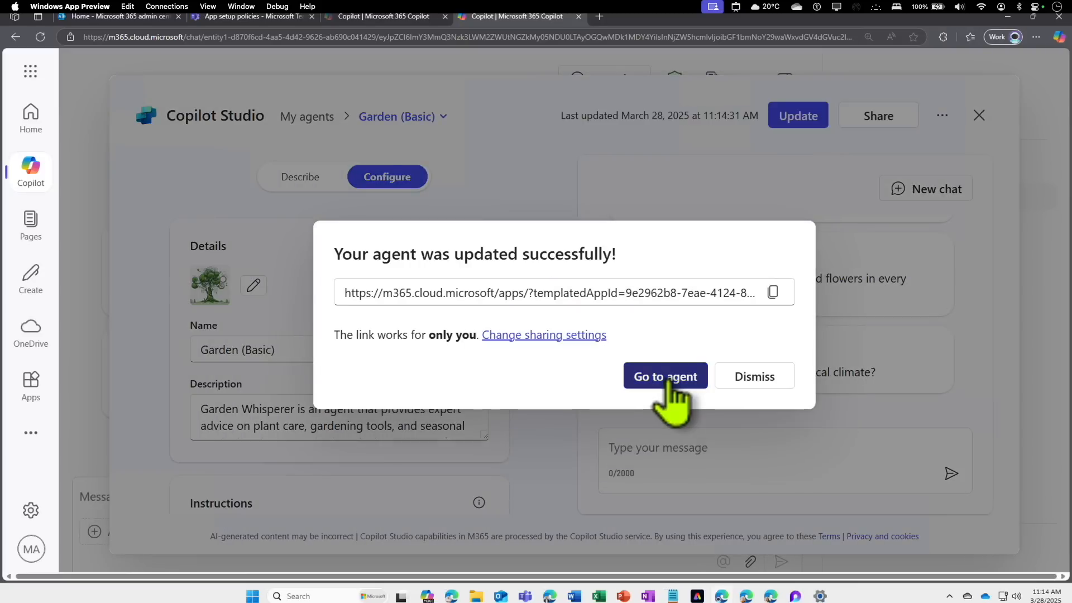
click(671, 384)
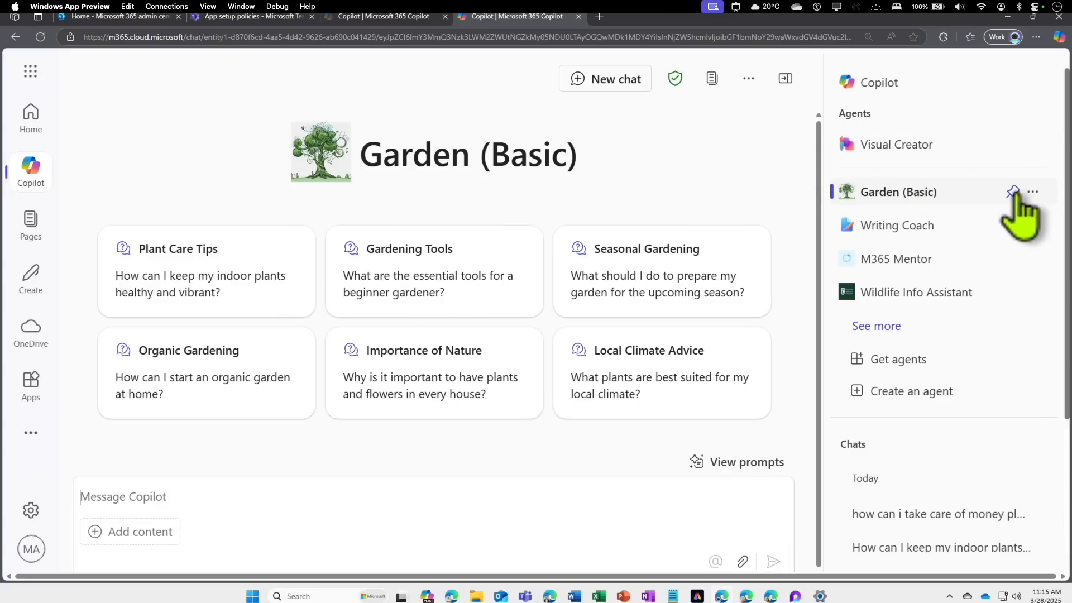
click(1014, 192)
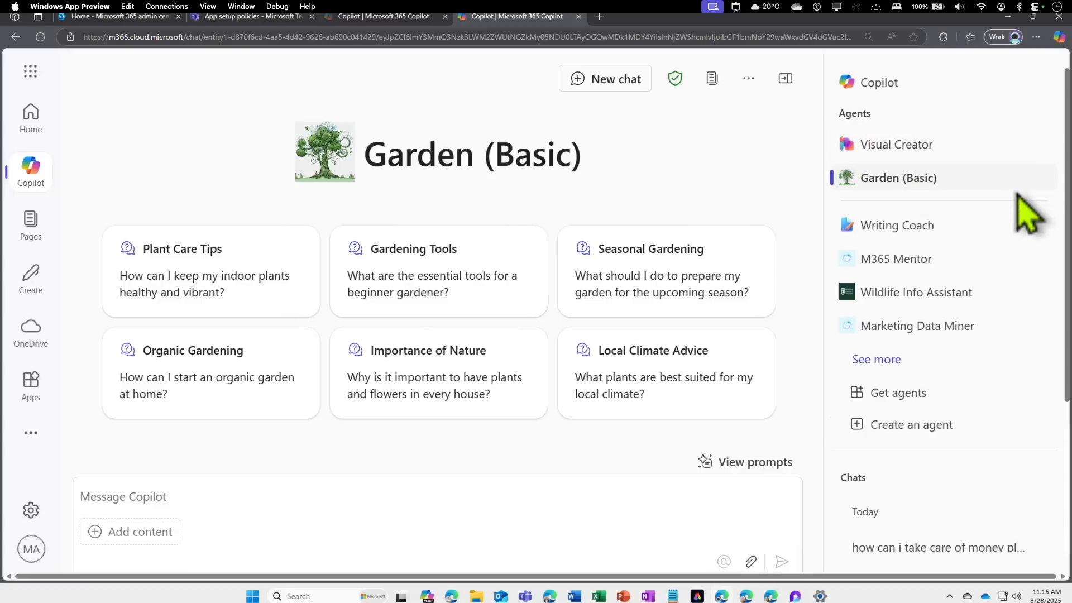